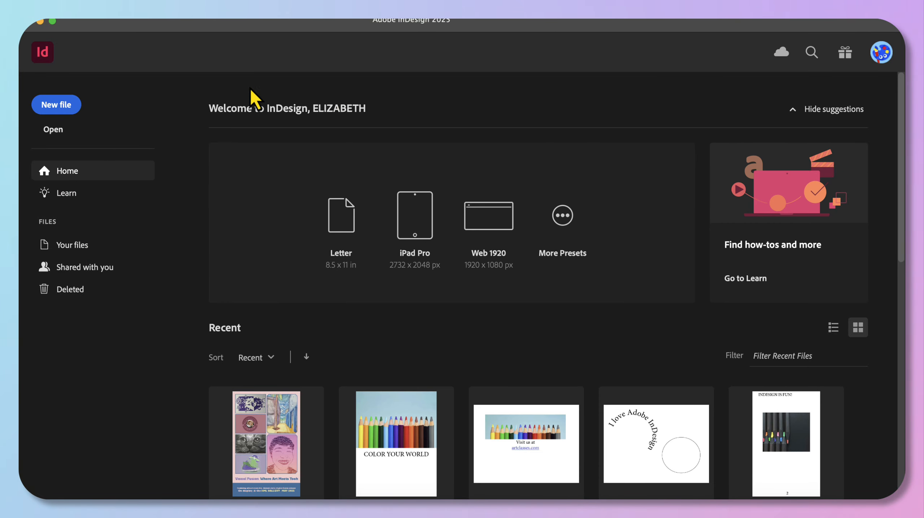
Step: Start a new print document from the Letter preset and name it "menu design"
click(60, 107)
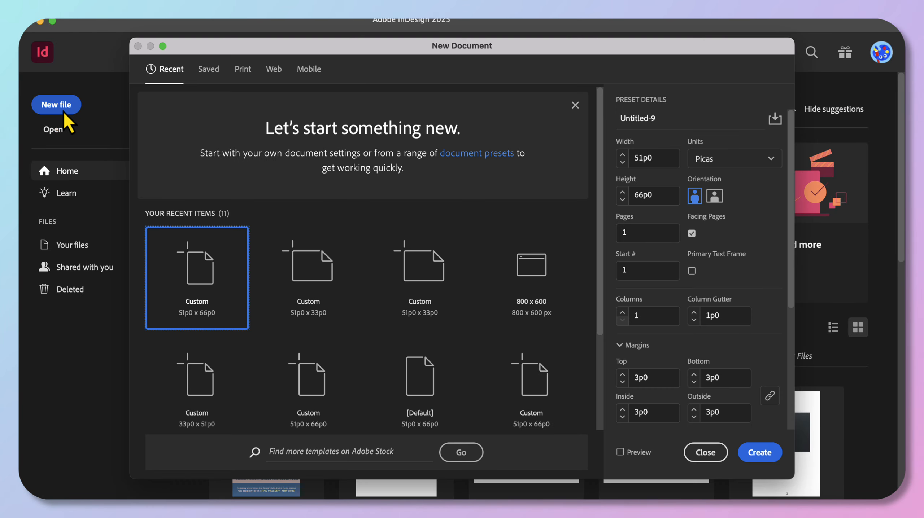
click(247, 69)
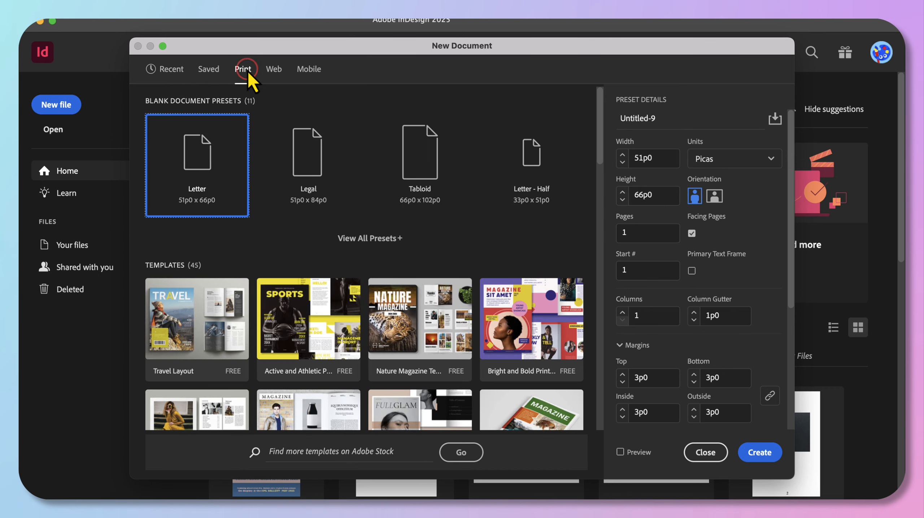
click(197, 189)
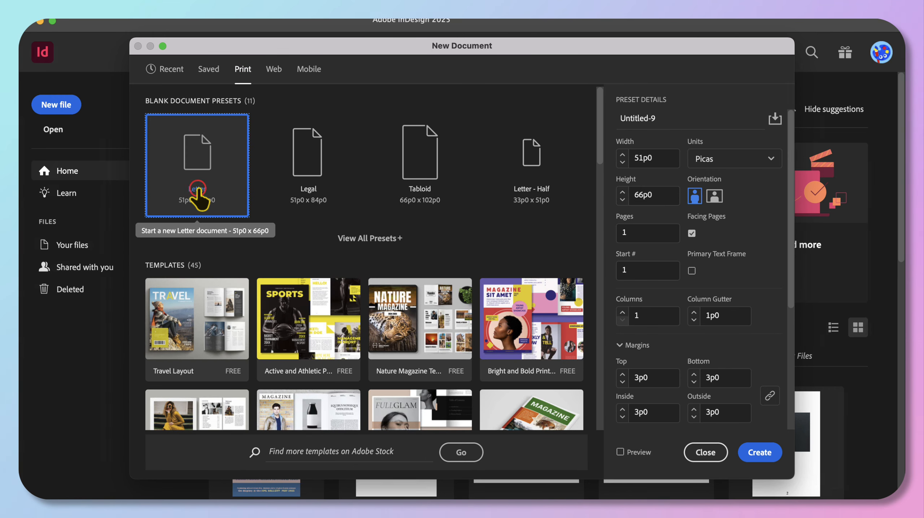
click(692, 115)
key(super+a)
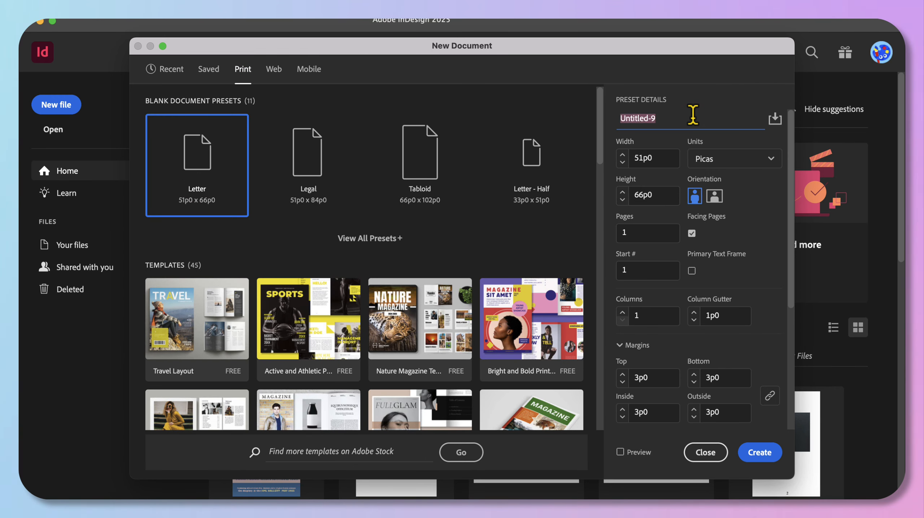
text(menu design)
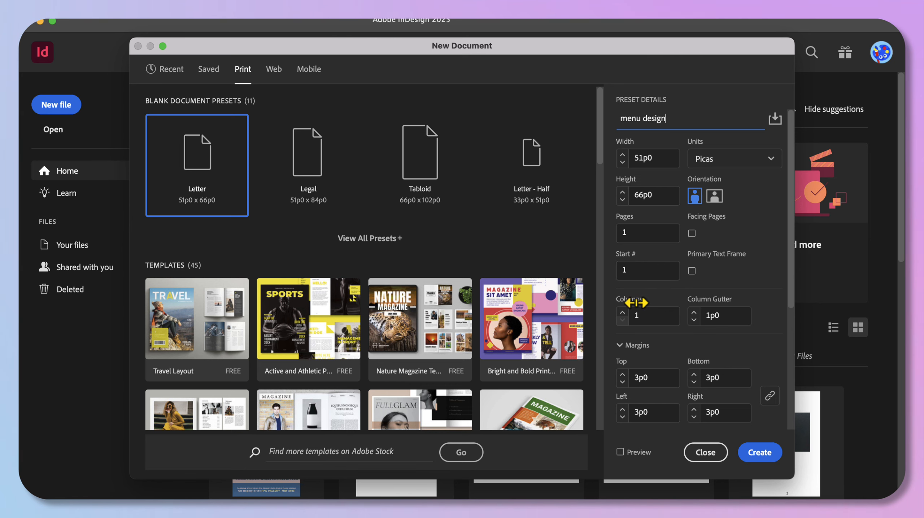
Step: Create the document with facing pages off, 2 columns and a 1p5 bleed on all sides
click(622, 311)
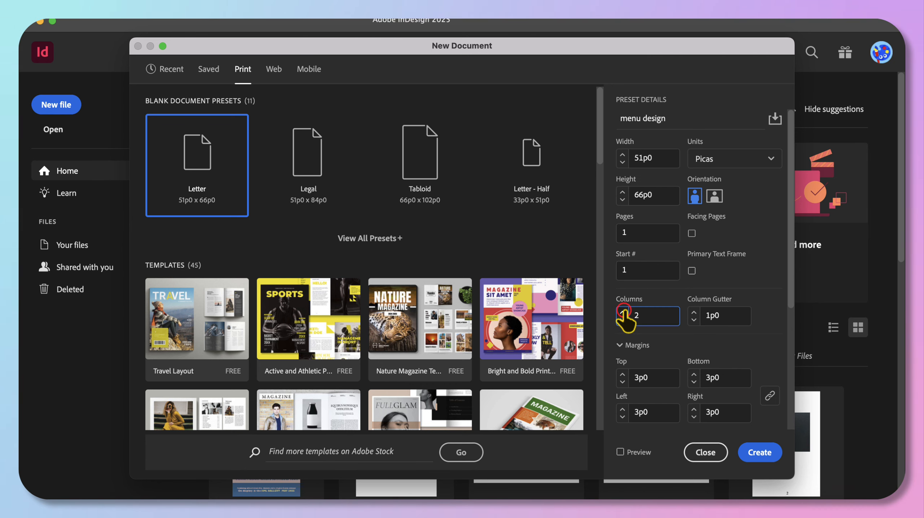
scroll(789, 326, down, 10)
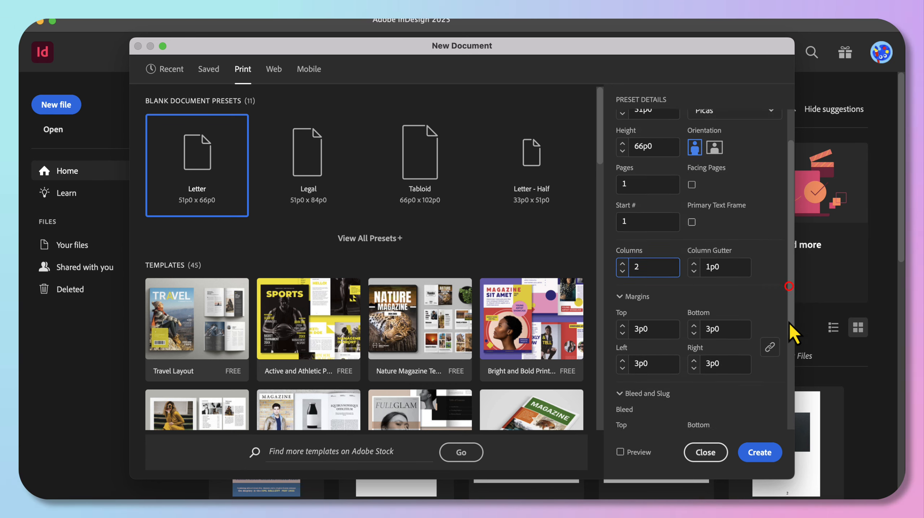
click(655, 314)
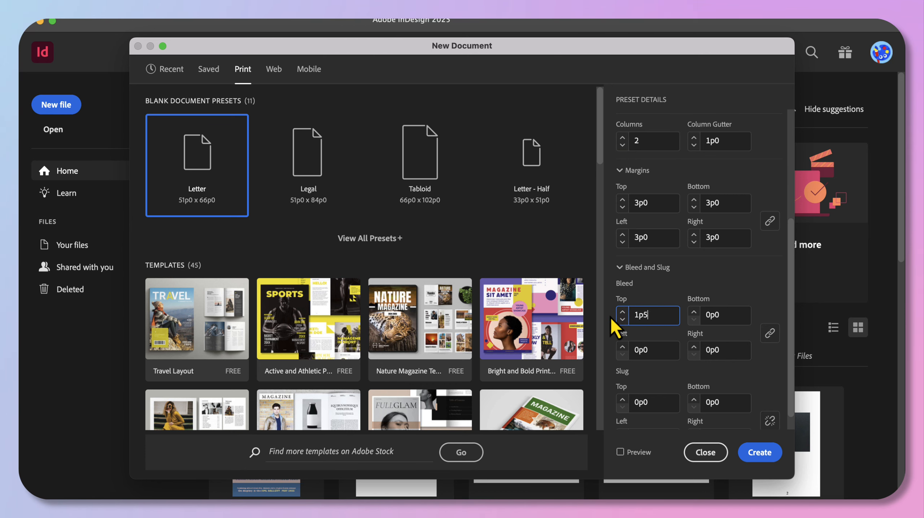
click(770, 334)
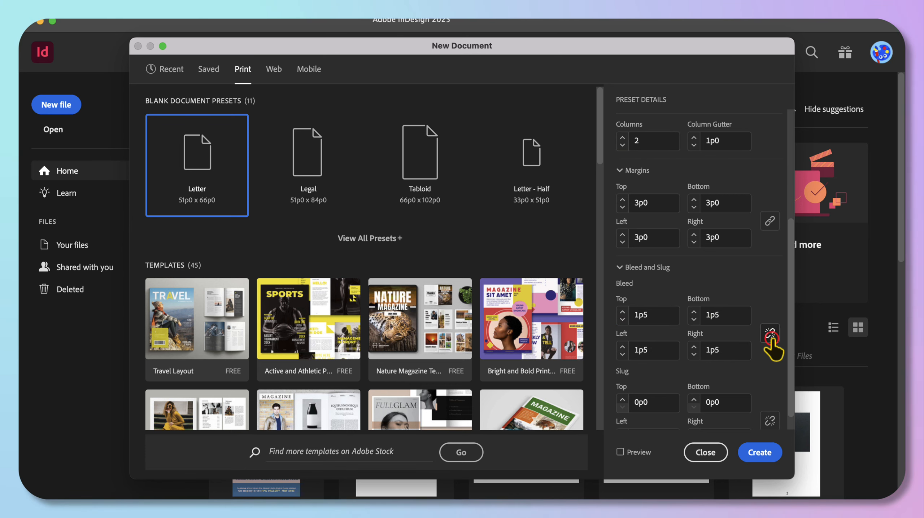
click(760, 453)
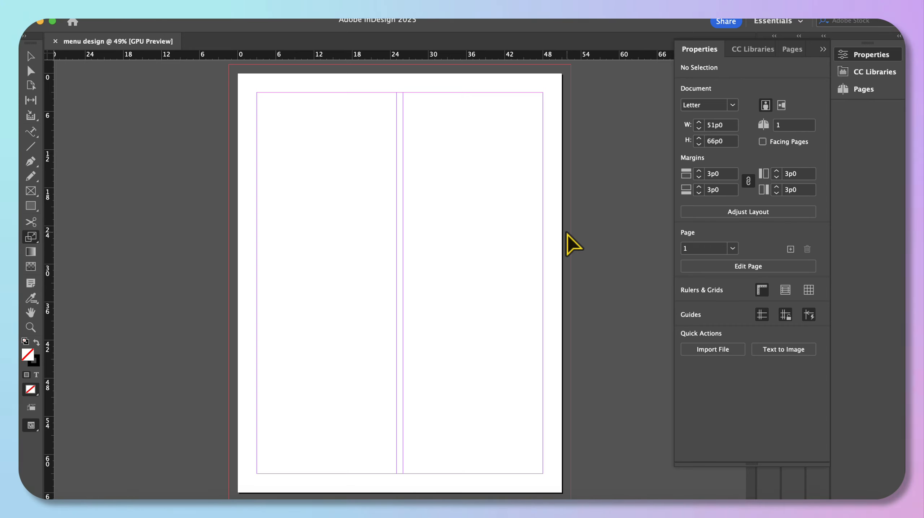
Step: On the A-Parent page, draw a rectangular frame about 53p10 by 68p10 covering the whole page out to the bleed guides
click(862, 95)
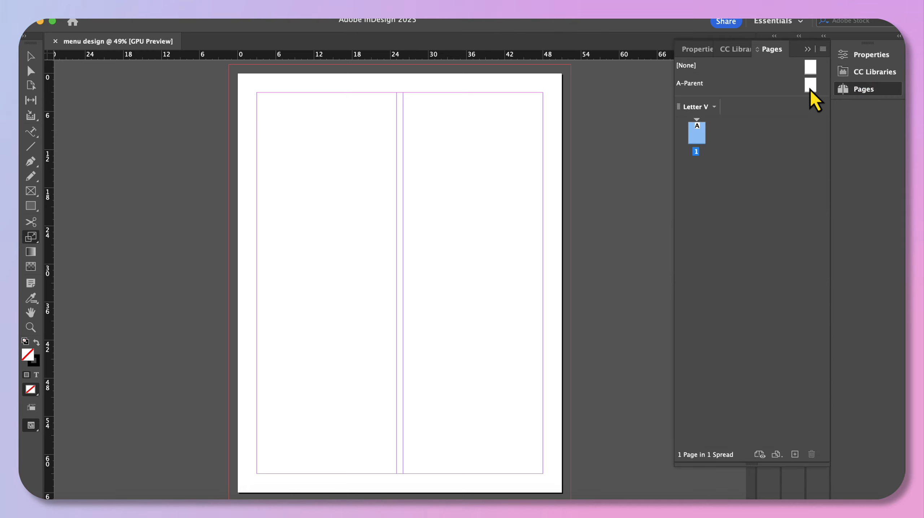
click(809, 87)
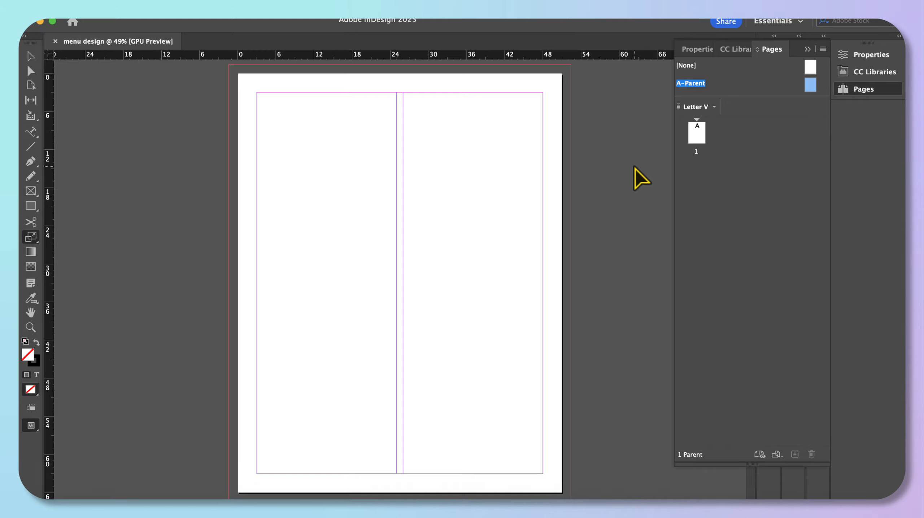
click(31, 191)
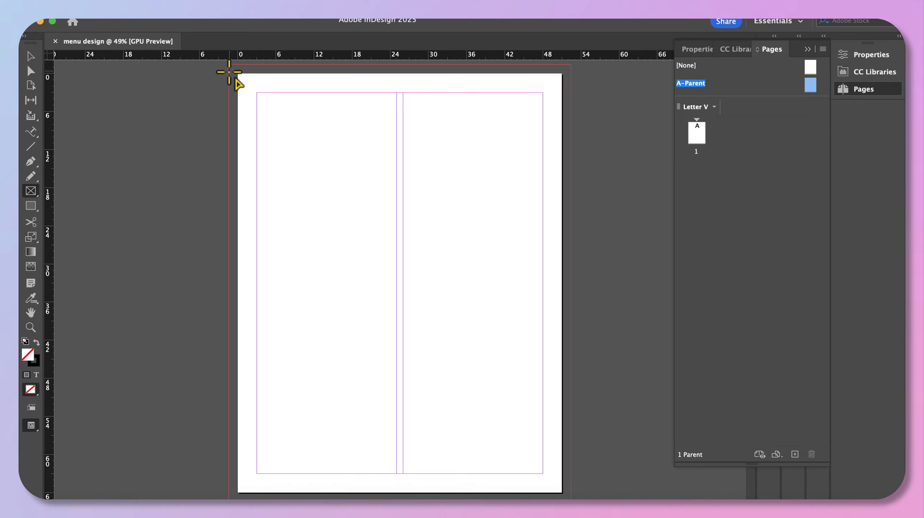
drag(228, 66, 570, 498)
Step: Place the pink frosting image from the Downloads folder in the full-bleed frame and fill the frame proportionally
key(super+d)
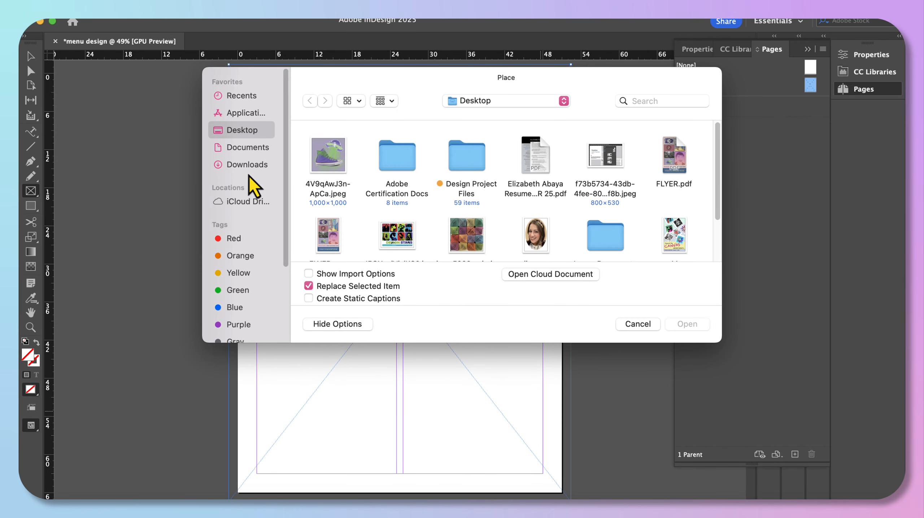
click(248, 165)
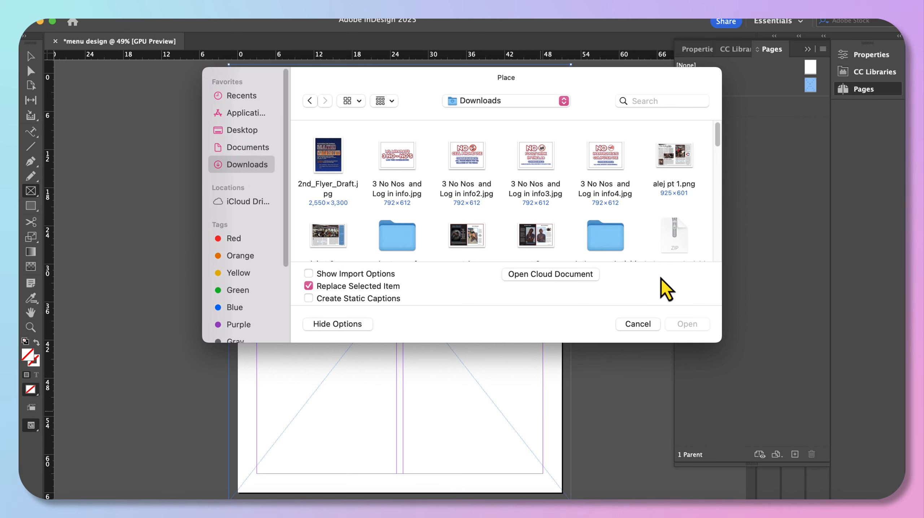
drag(714, 144, 715, 166)
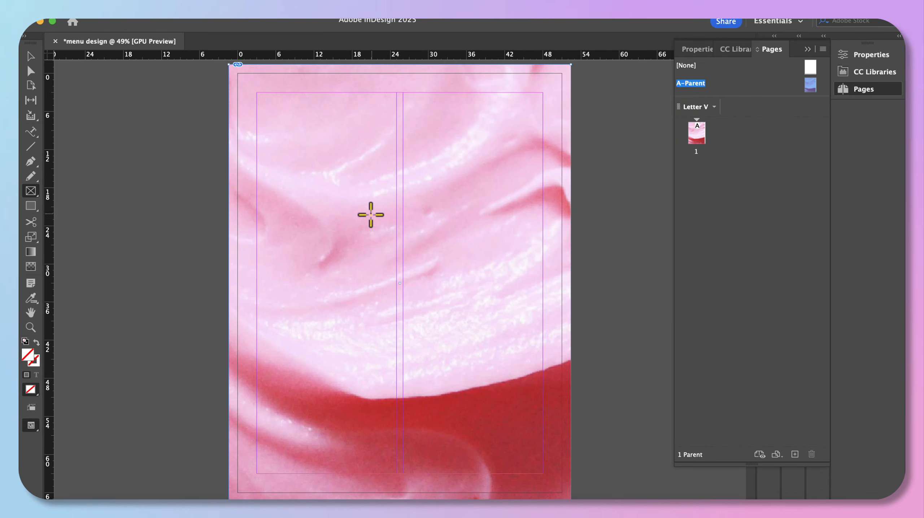
right_click(369, 211)
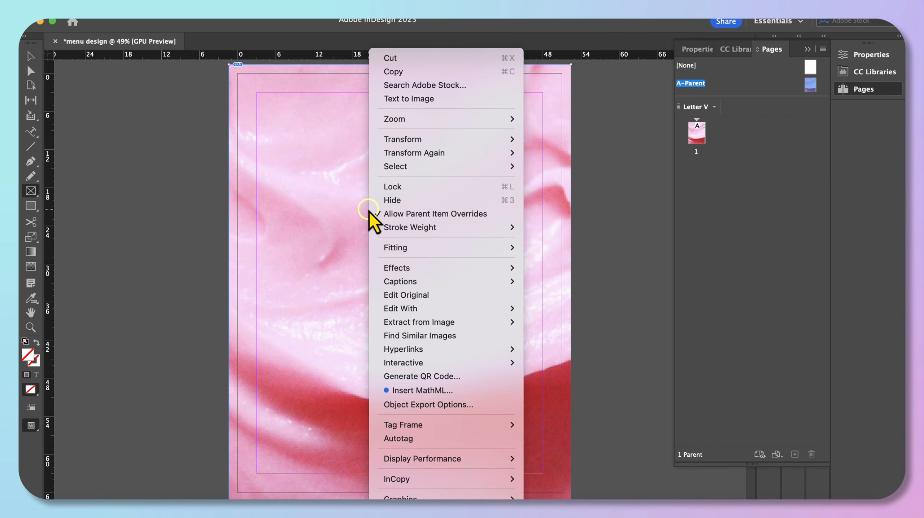
mouse_move(399, 248)
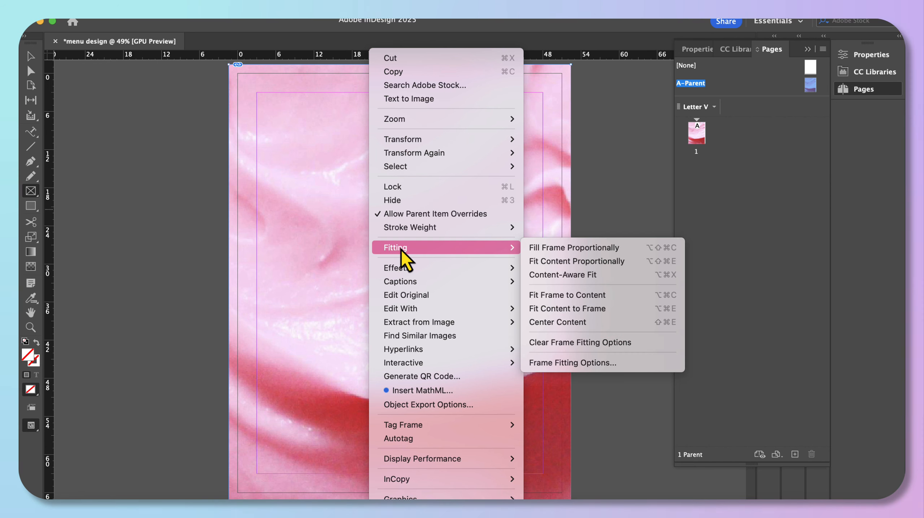
click(573, 251)
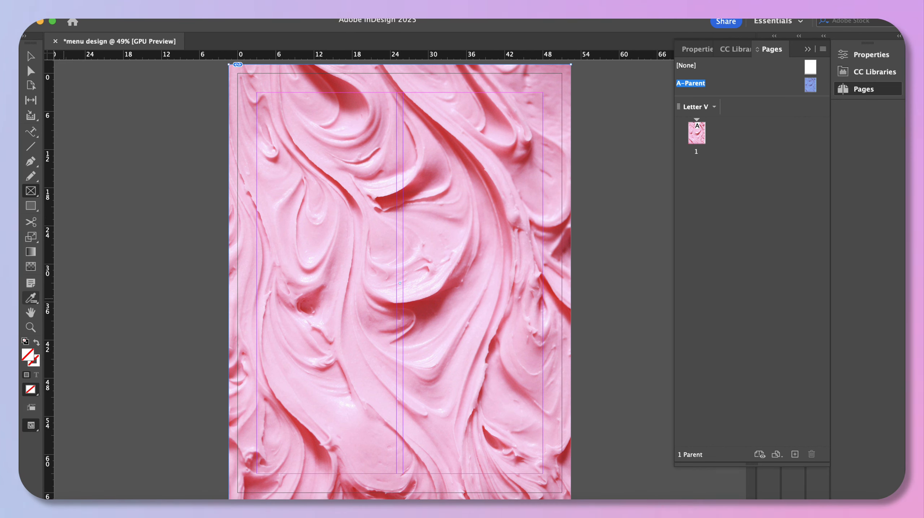
Step: Sample a colour theme from the frosting image with the Color Theme tool and add it to the swatches
click(34, 301)
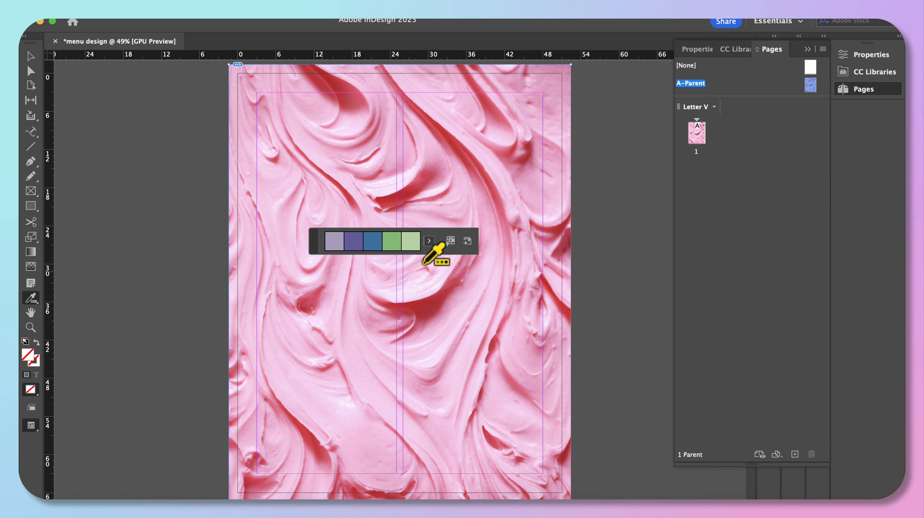
click(440, 289)
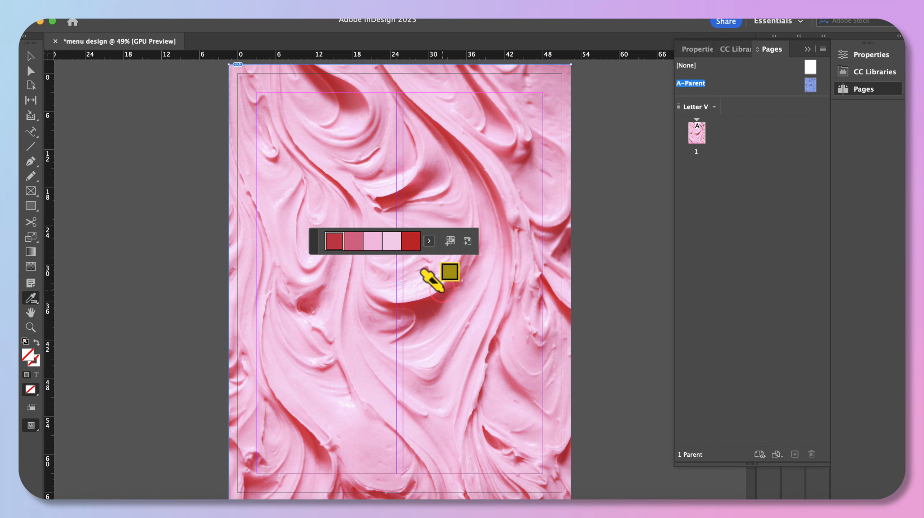
drag(440, 289, 458, 250)
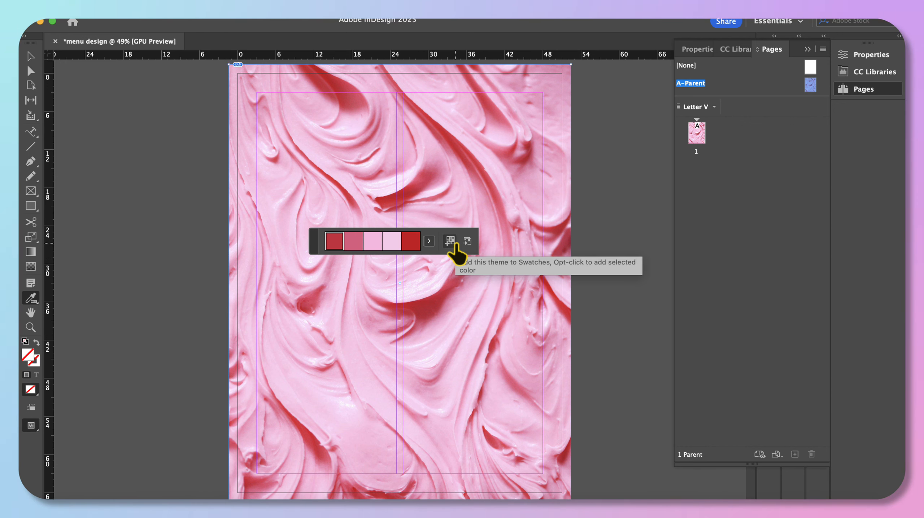
click(452, 241)
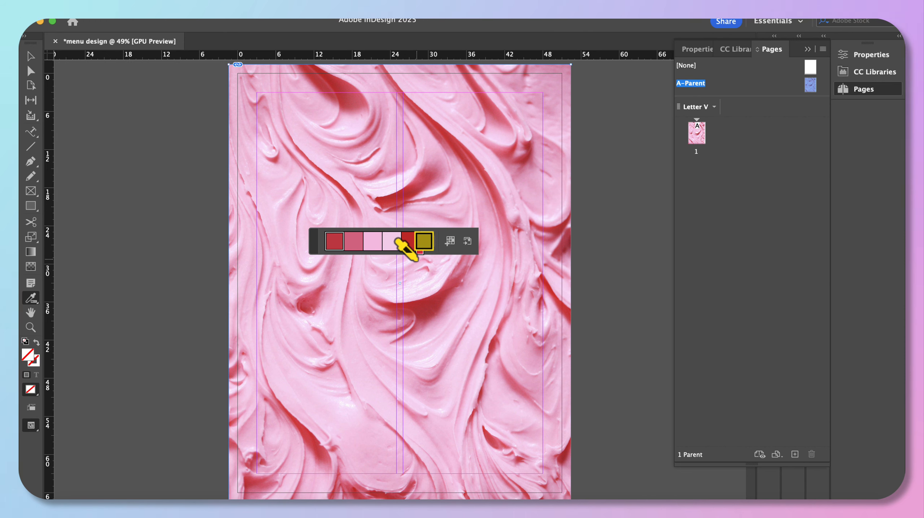
Step: Reduce the background image's opacity to 75%
click(858, 58)
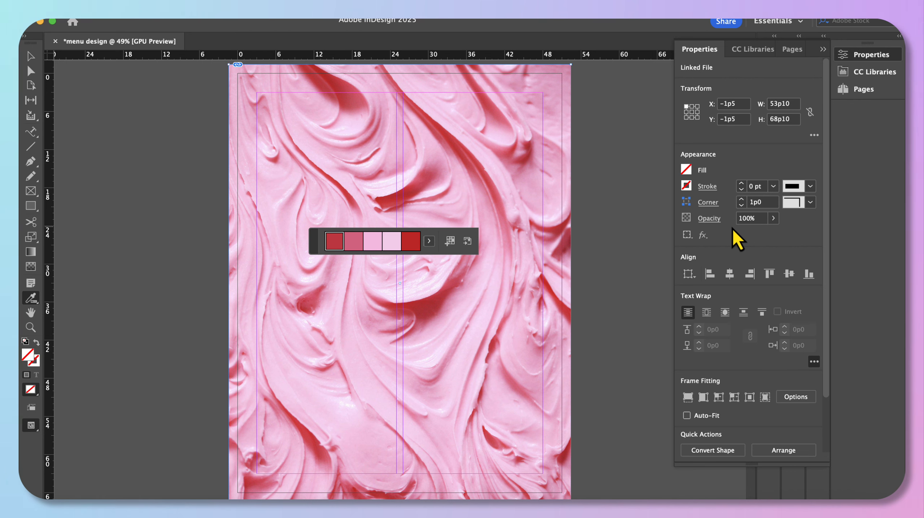
click(773, 219)
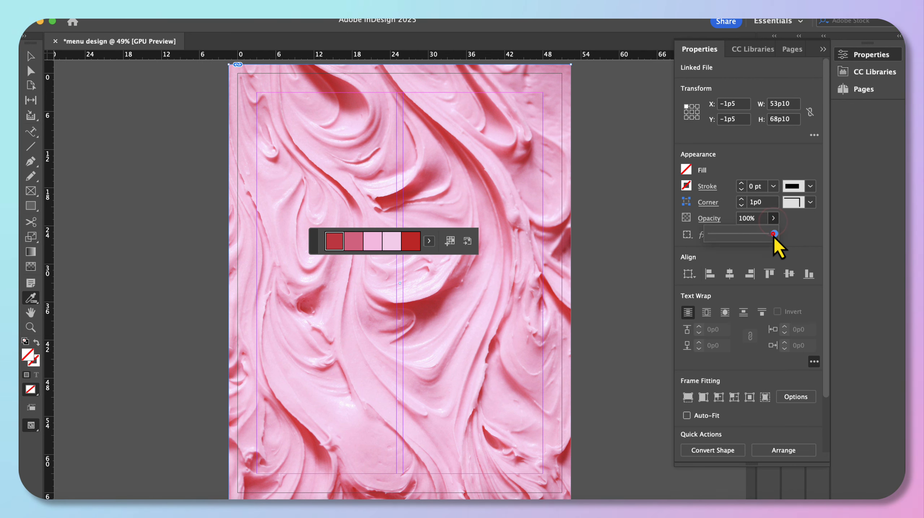
drag(773, 234, 762, 234)
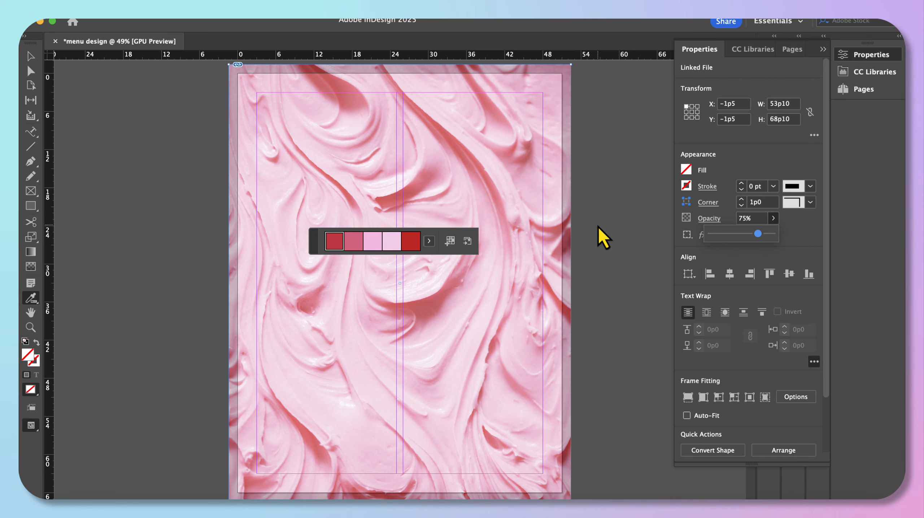
click(31, 56)
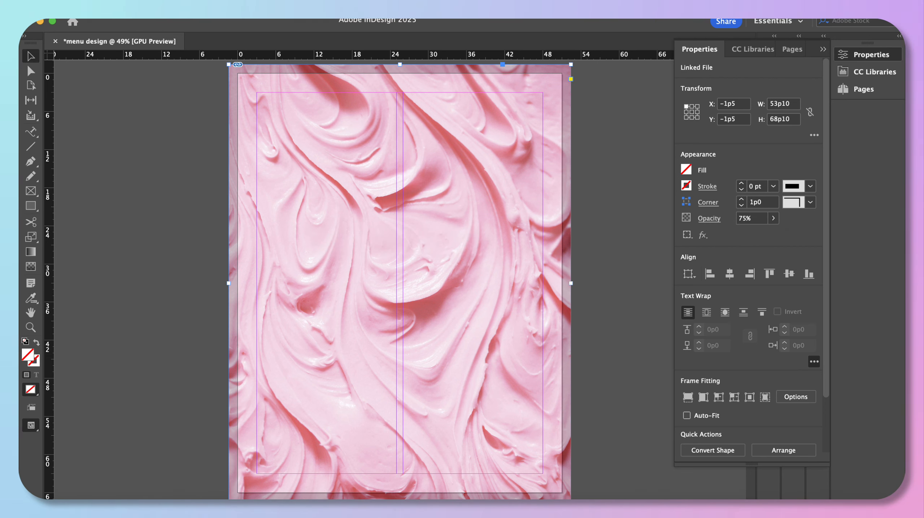
Step: Draw a second rectangular frame on A-Parent, about 45p0 by 60p0, filling the area inside the page margins
click(878, 87)
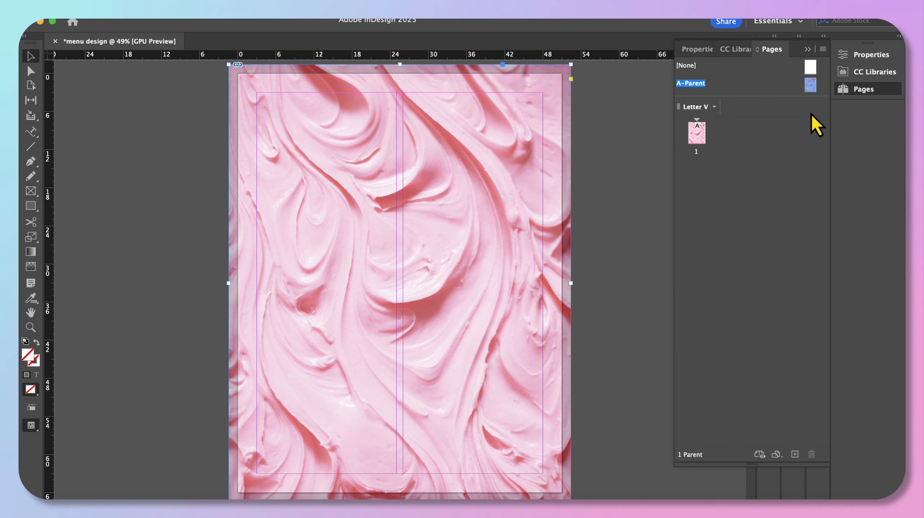
click(31, 190)
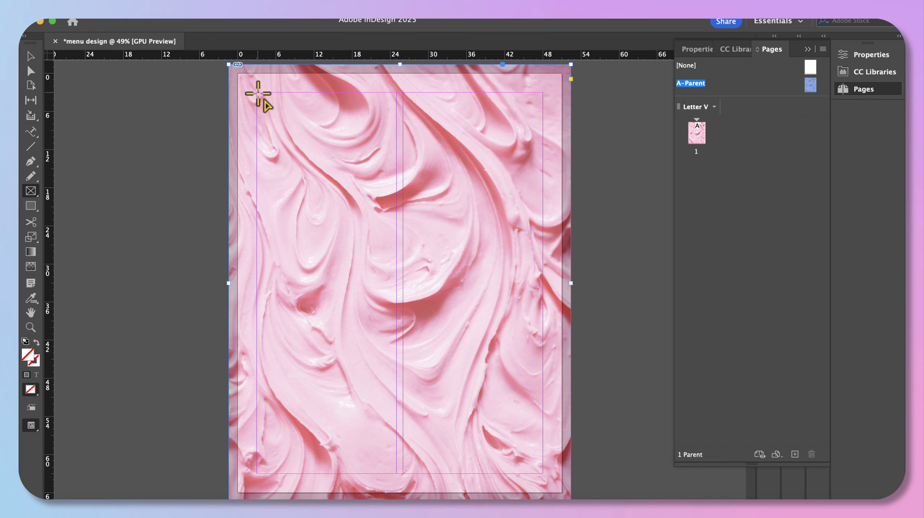
drag(258, 92, 543, 473)
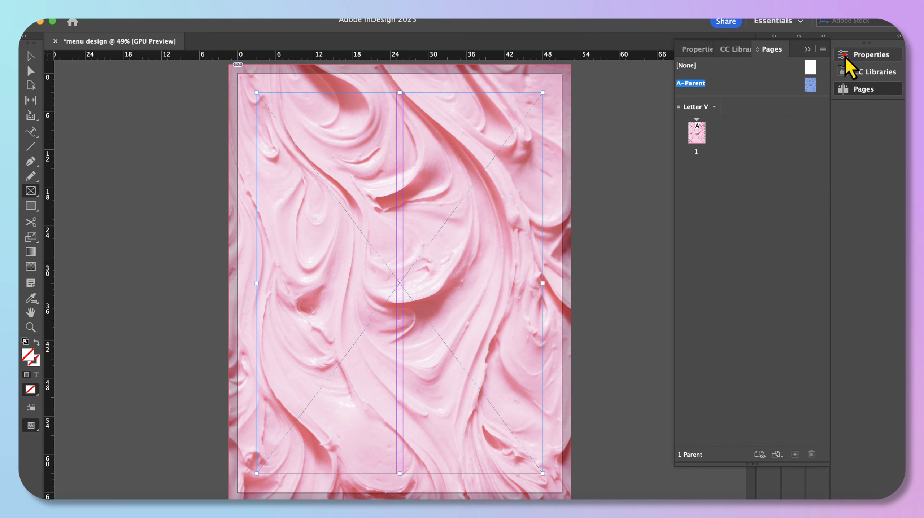
Step: Fill the inner frame with the light pink C=2 M=20 swatch from the Colorful_Theme group
click(844, 56)
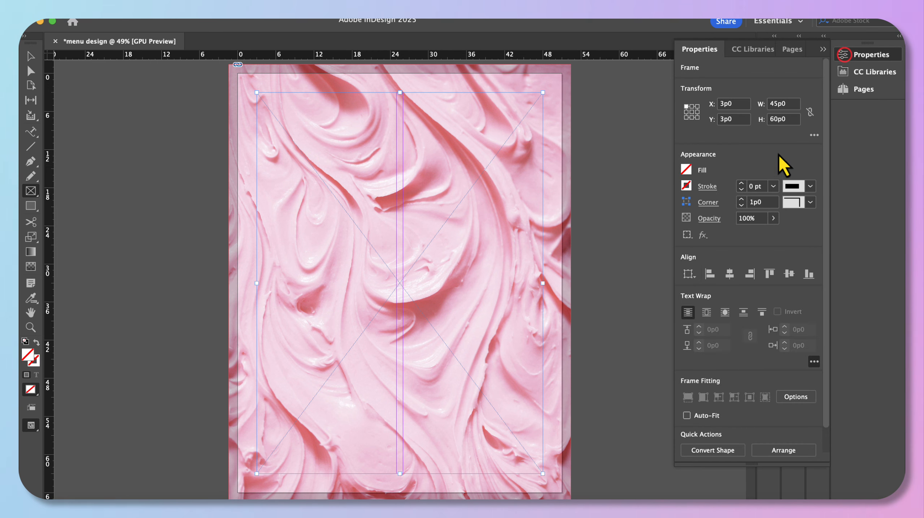
click(688, 171)
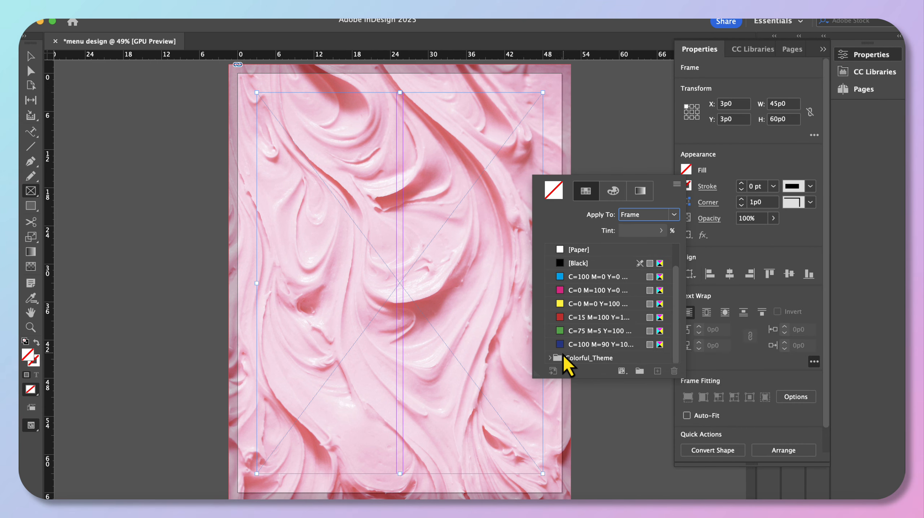
click(551, 358)
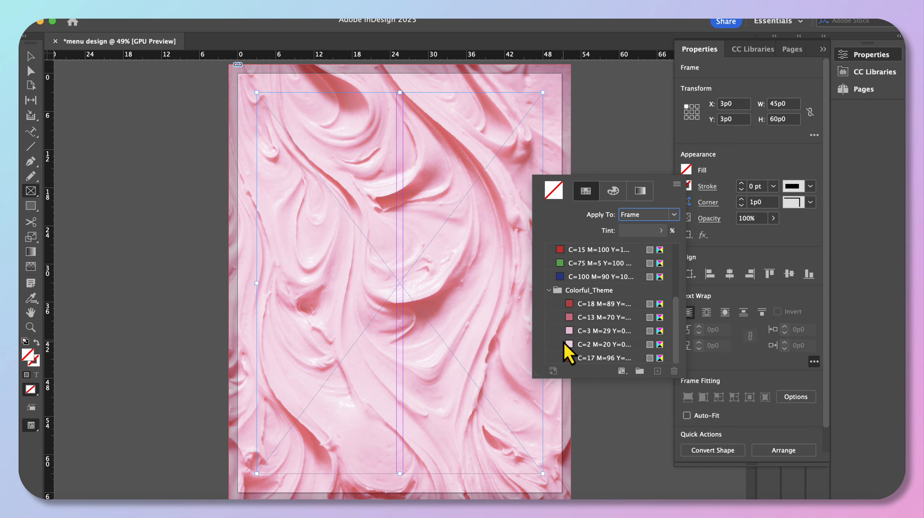
click(585, 344)
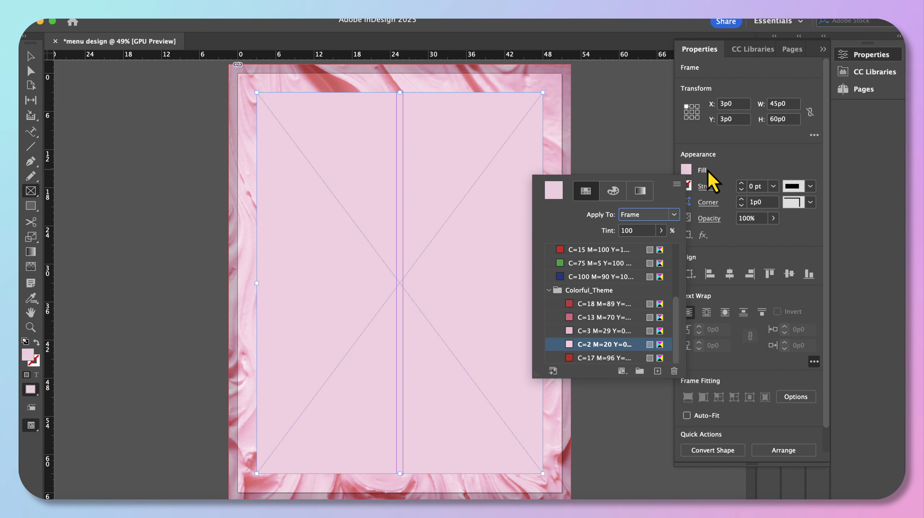
Step: Apply the dark red C=17 M=96 swatch from the Colorful_Theme group to the pink panel's stroke
click(687, 186)
scroll(612, 335, down, 5)
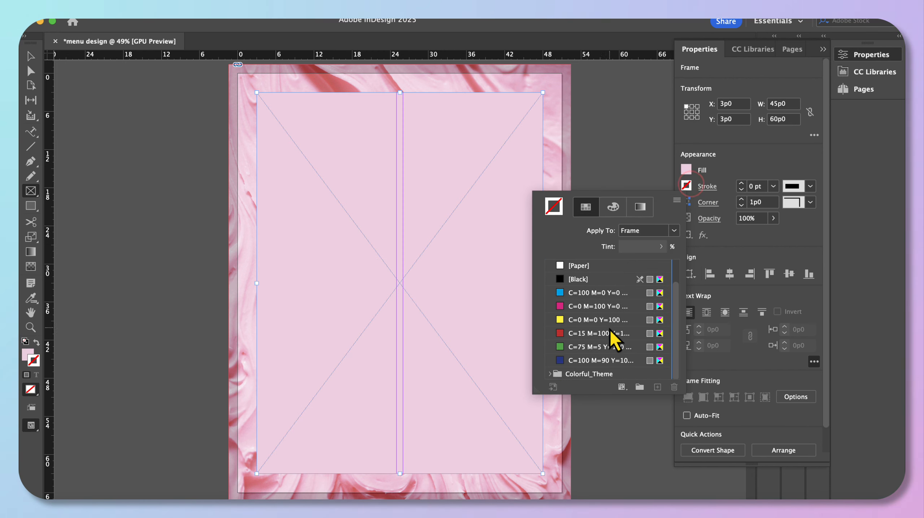
click(550, 373)
click(592, 375)
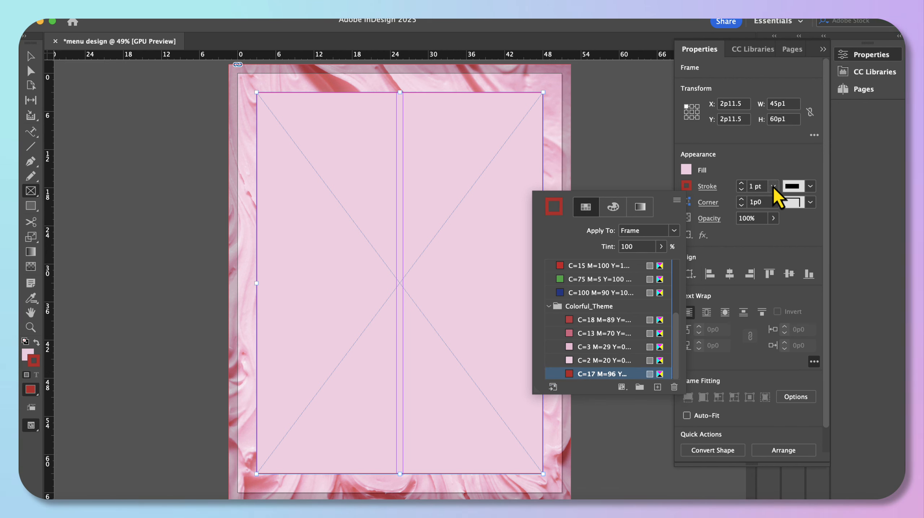
Step: Give the pink panel the Rounded corner shape and deselect it
click(814, 210)
click(810, 202)
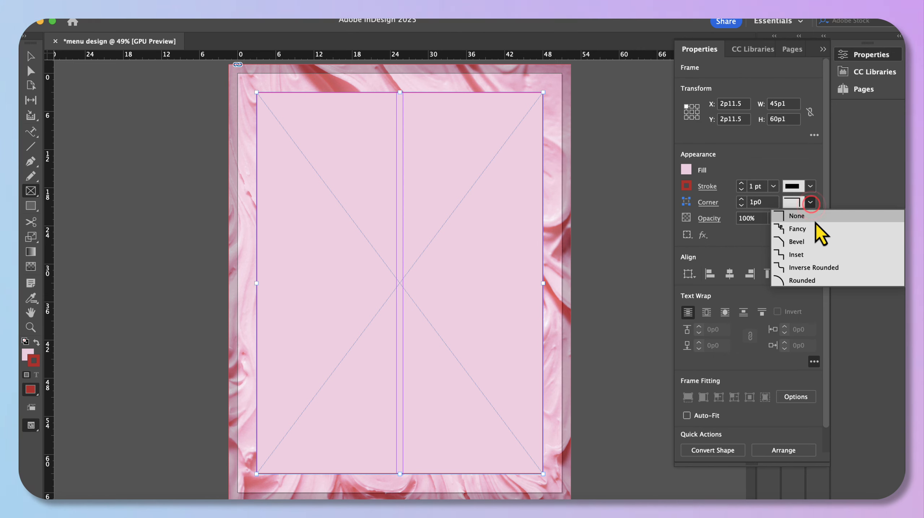
click(813, 280)
click(585, 102)
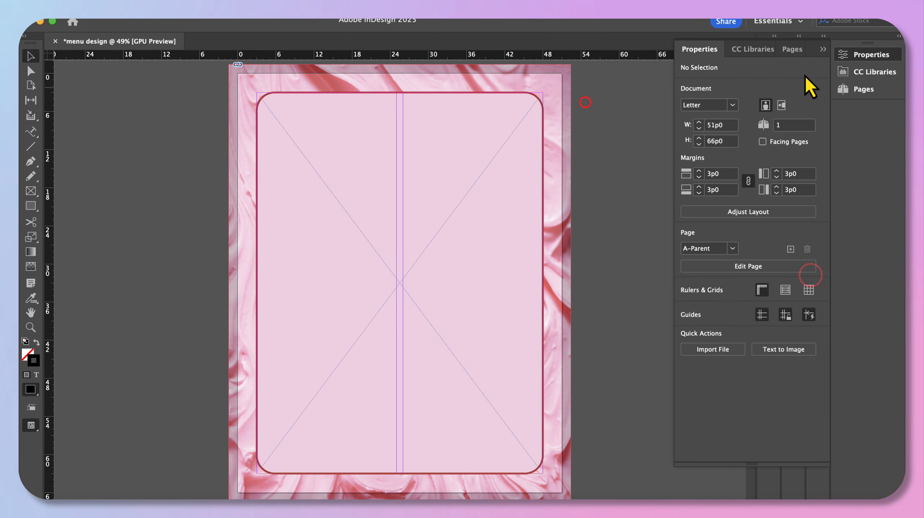
Step: Add a second parent page to the document
click(868, 90)
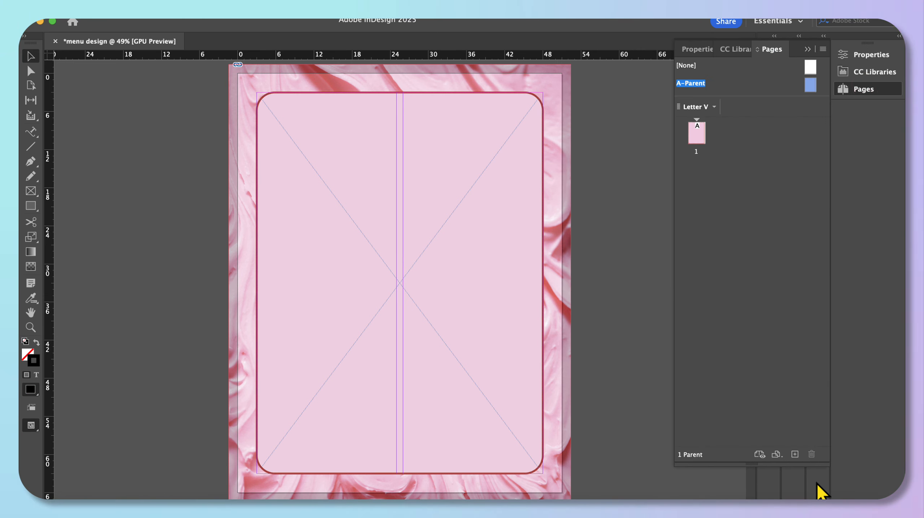
click(795, 457)
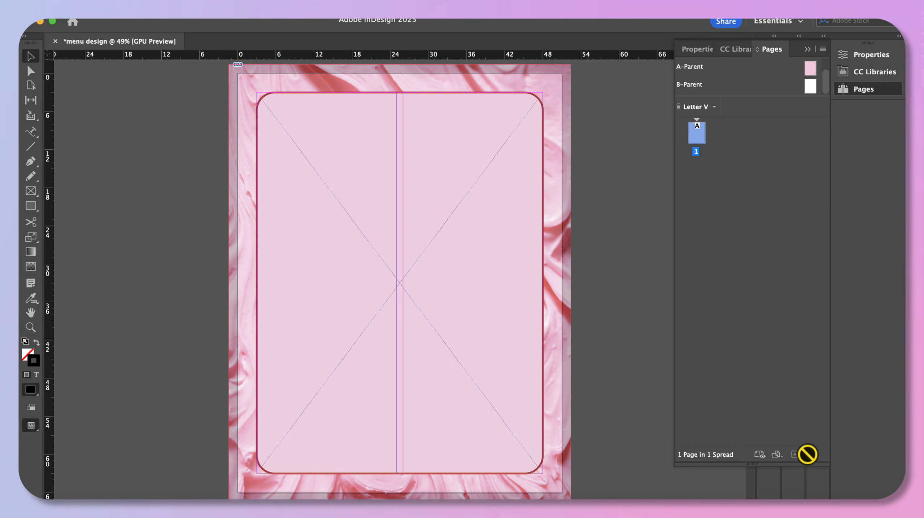
Step: Add three more document pages based on A-Parent after page 1
click(795, 455)
click(795, 455)
click(794, 455)
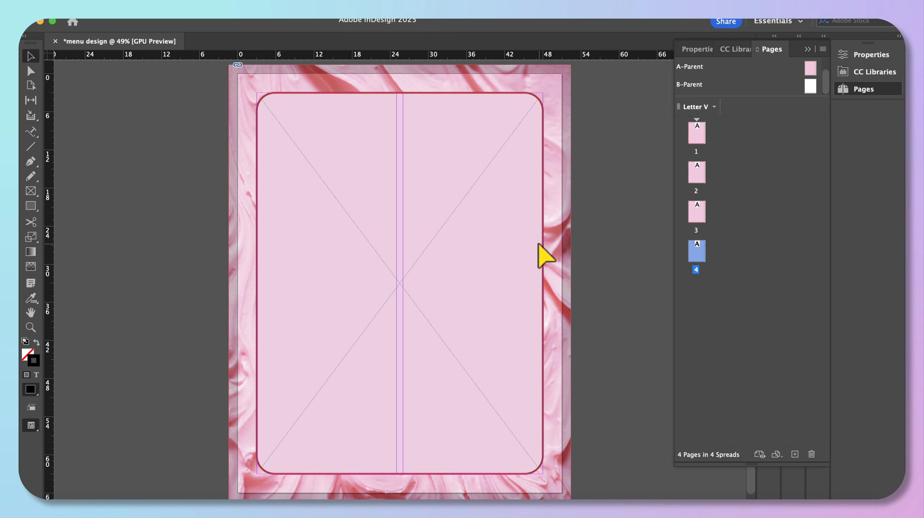
Step: Delete the three extra document pages, keeping only page 1
click(812, 458)
click(813, 457)
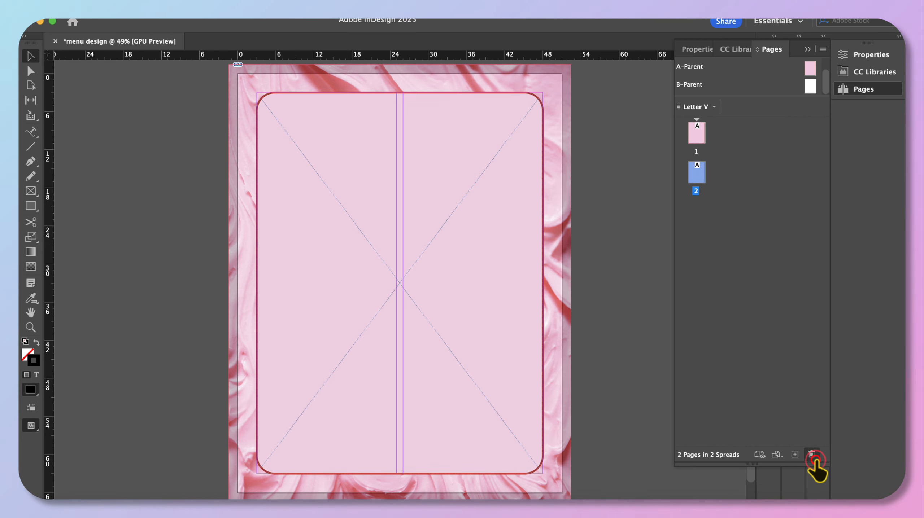
click(812, 458)
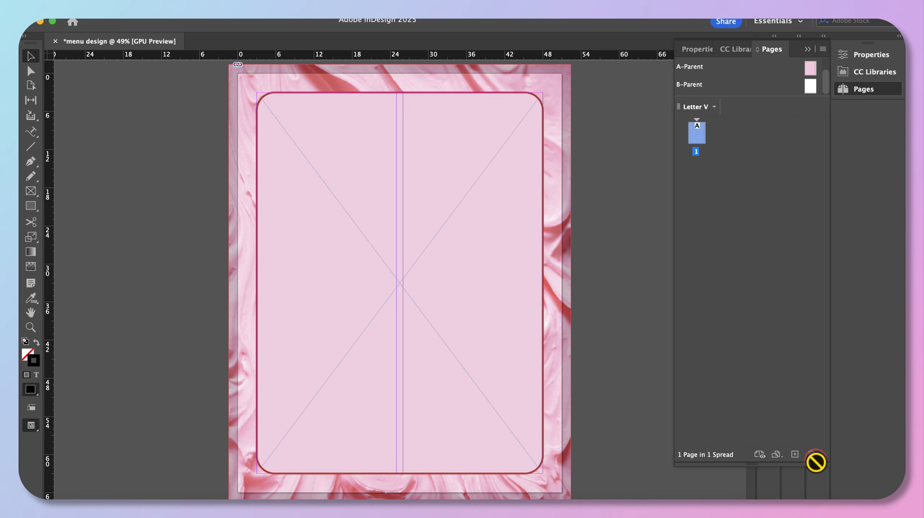
Step: On page 1, draw a wide rectangular header frame near the panel's top and a thinner frame of equal width beneath it
double_click(701, 141)
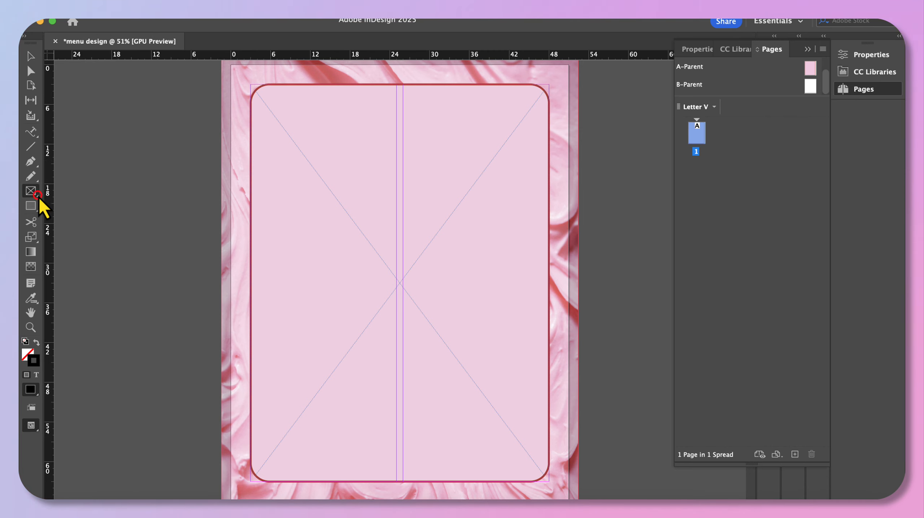
drag(260, 118, 541, 192)
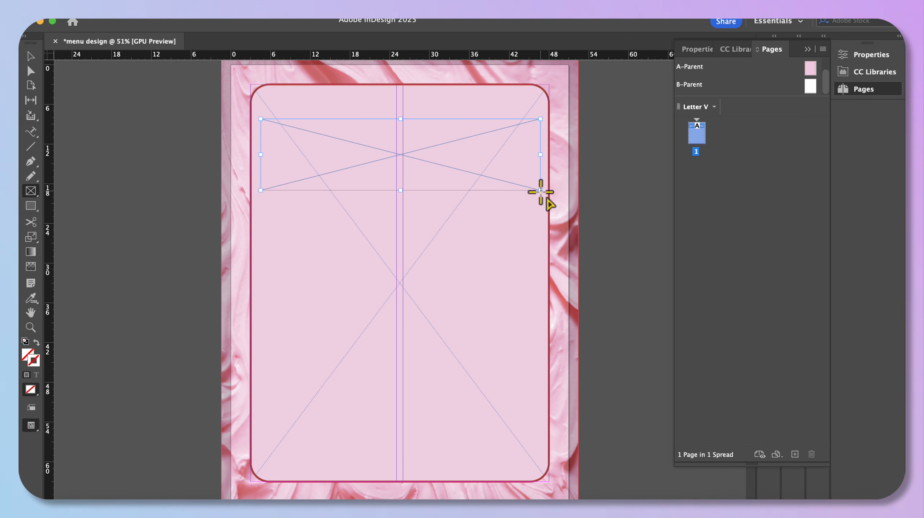
drag(261, 197, 540, 223)
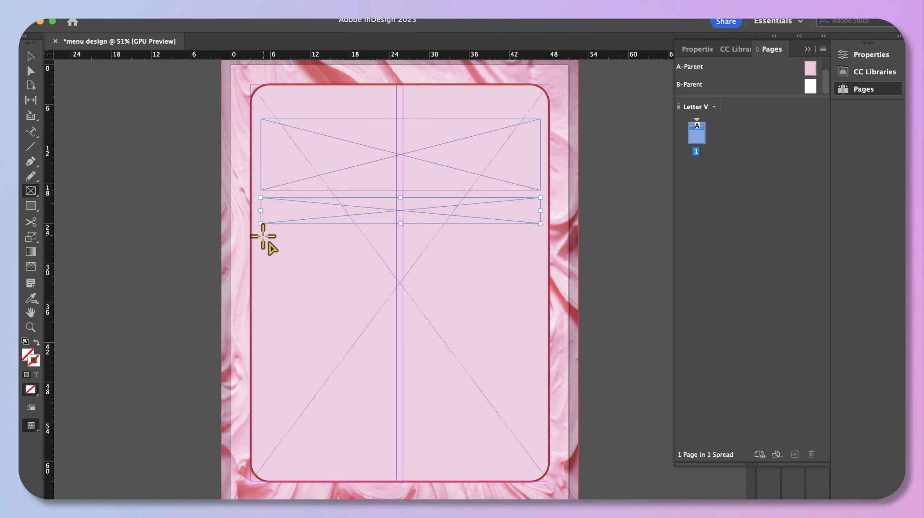
Step: Draw a row of three equal frames, about 42p2 by 12p5 overall, and one large frame of the same total width below it
drag(260, 234, 542, 318)
key(Right)
key(Right)
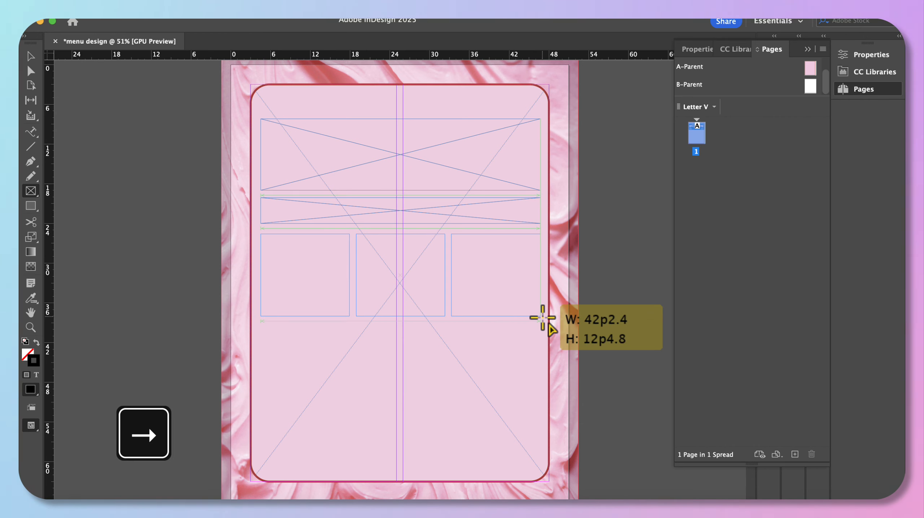
drag(541, 317, 542, 318)
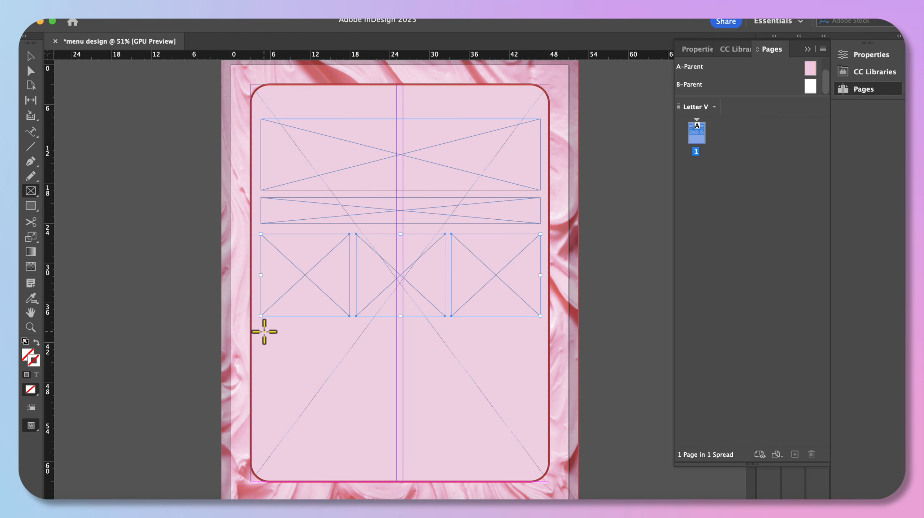
drag(260, 324, 540, 455)
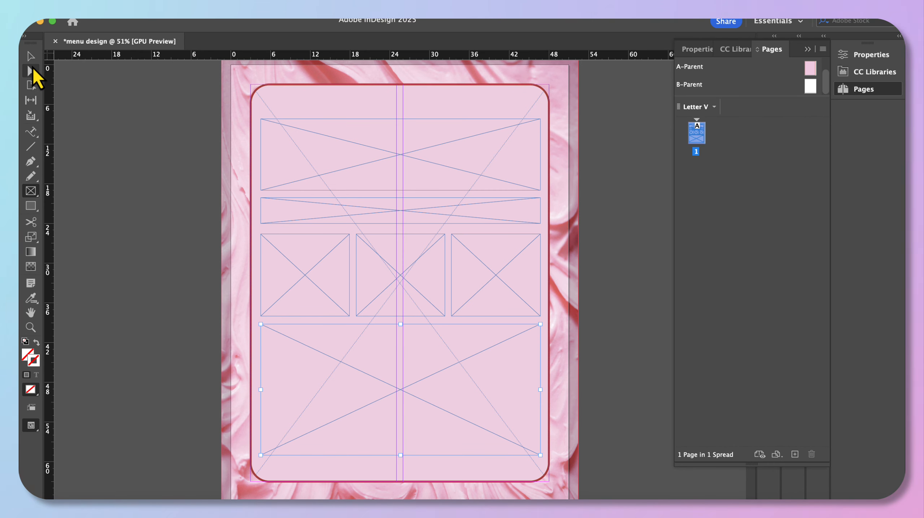
Step: Select the three frames in the row and load three dessert photos from the Downloads folder for placing
click(30, 56)
click(268, 250)
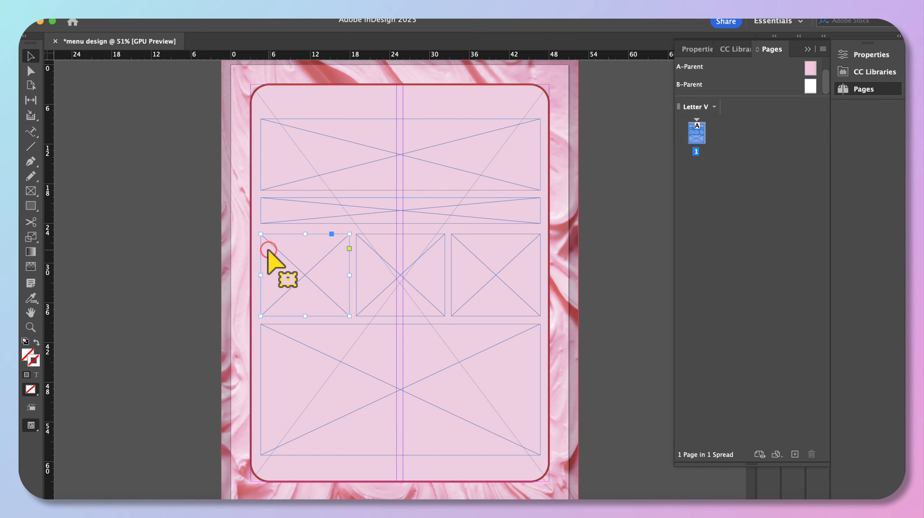
shift+click(367, 260)
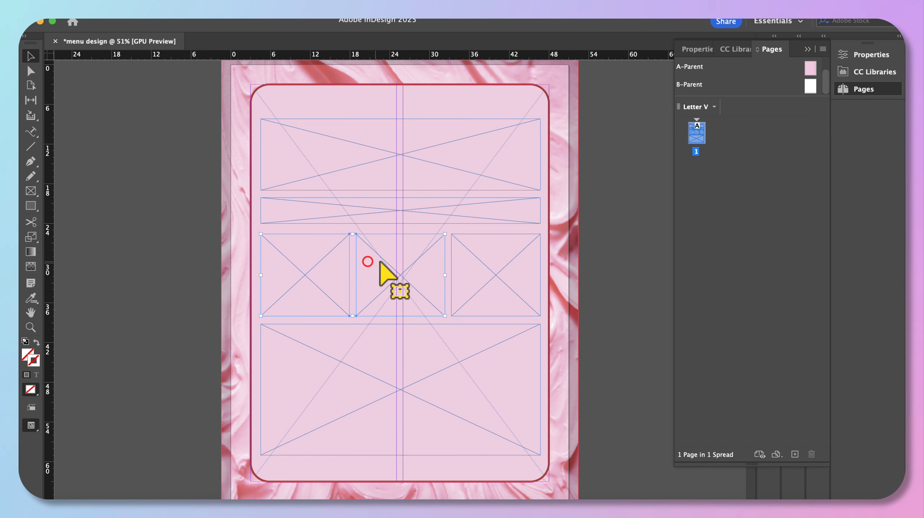
shift+click(501, 264)
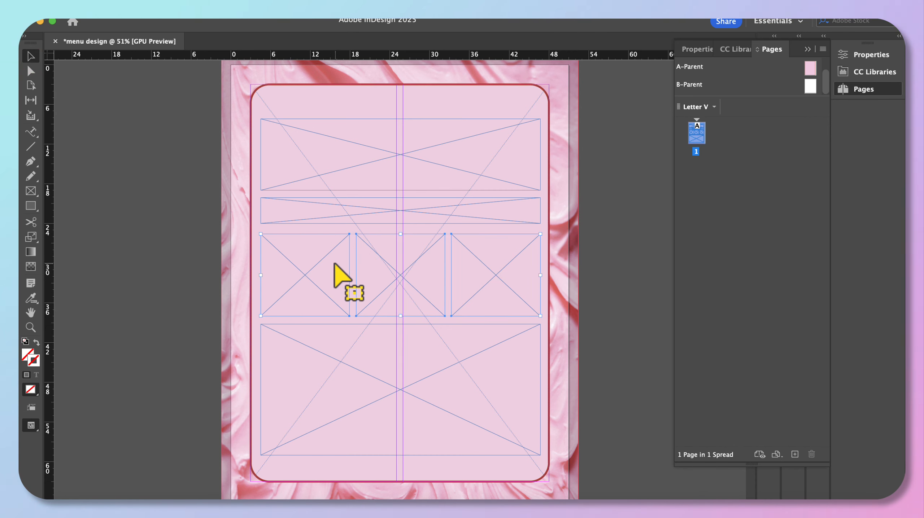
key(super+d)
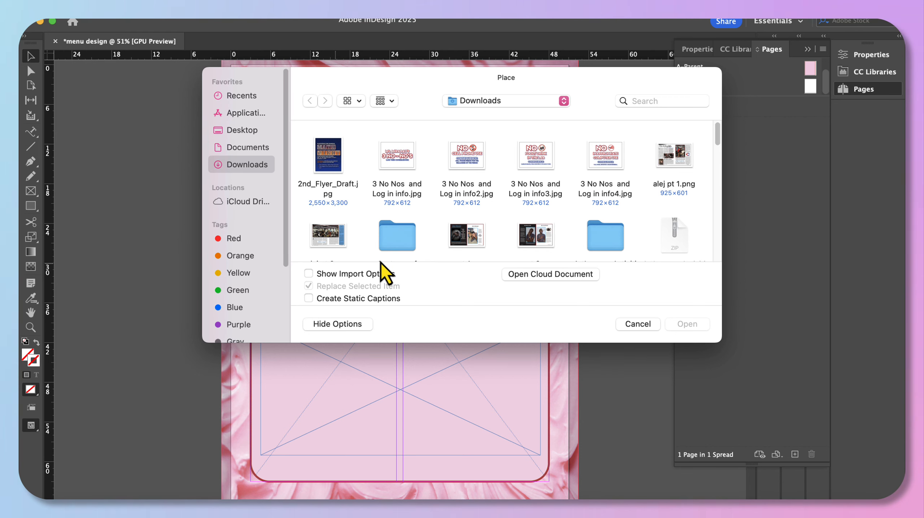
scroll(445, 205, down, 15)
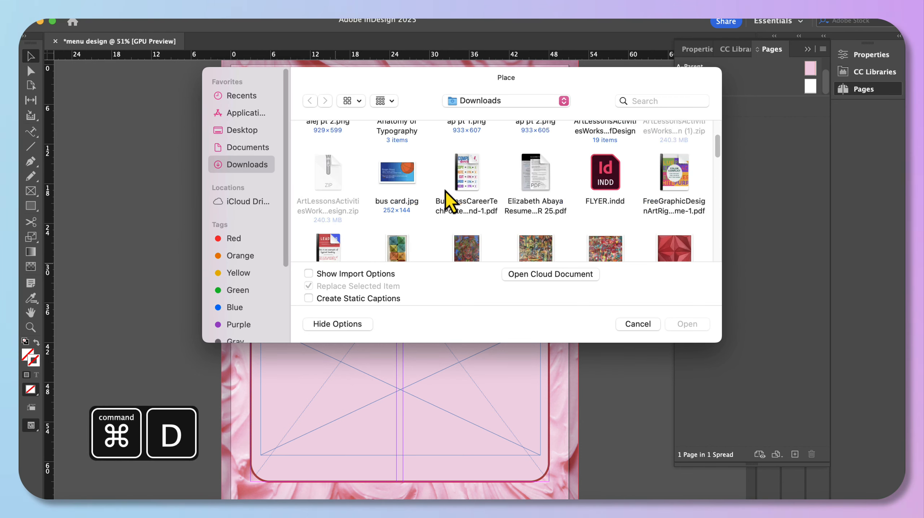
scroll(448, 195, down, 12)
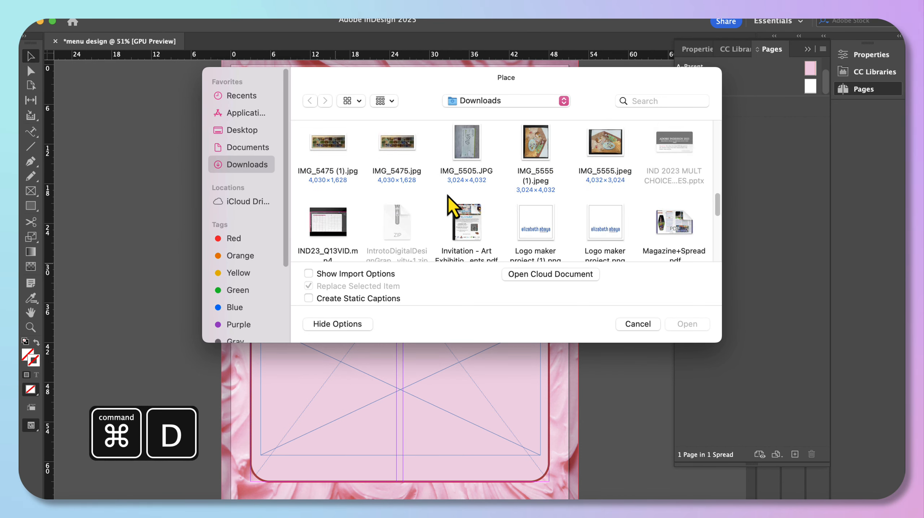
scroll(451, 206, down, 10)
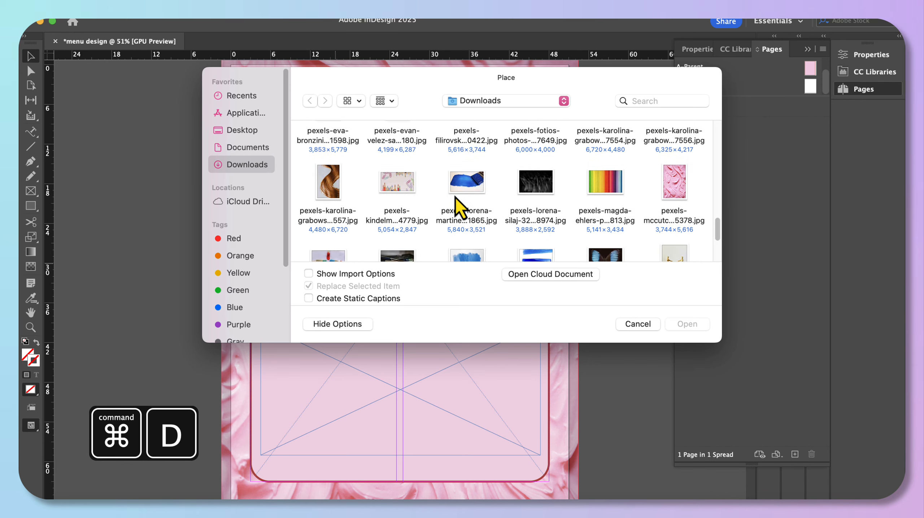
scroll(455, 199, down, 3)
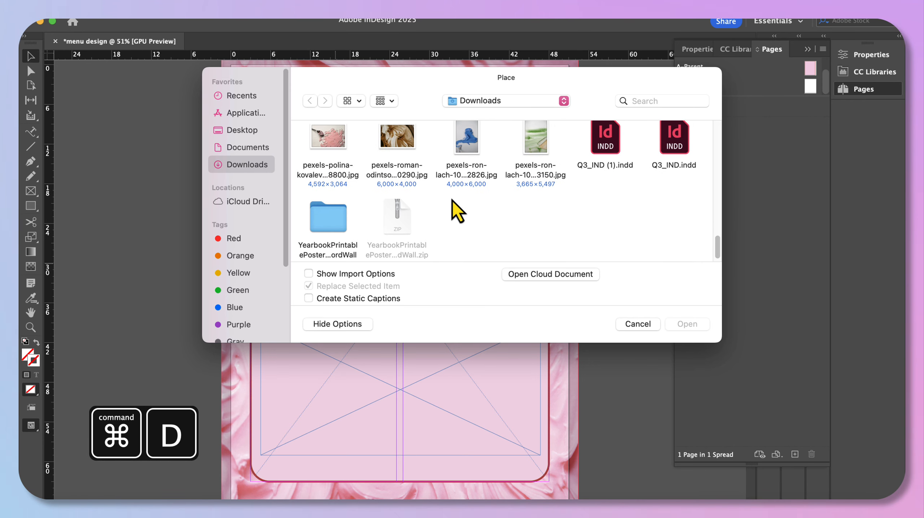
click(416, 150)
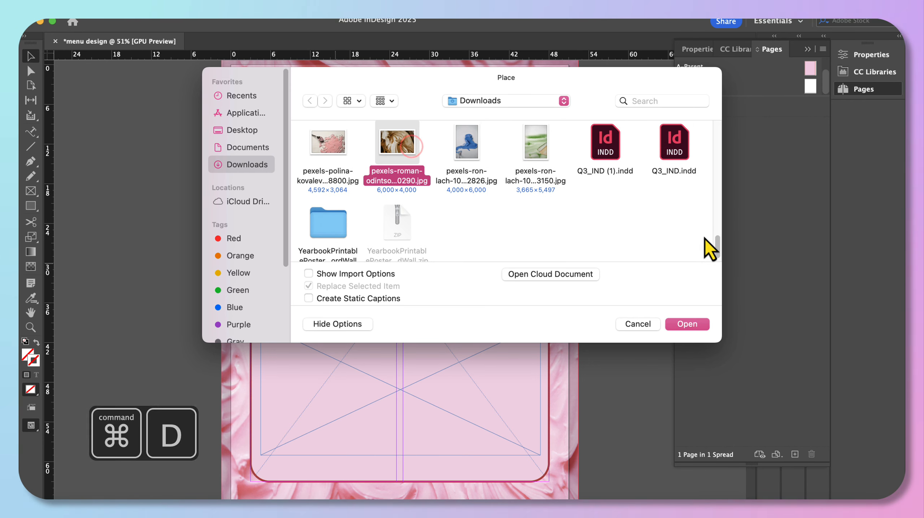
scroll(719, 250, up, 10)
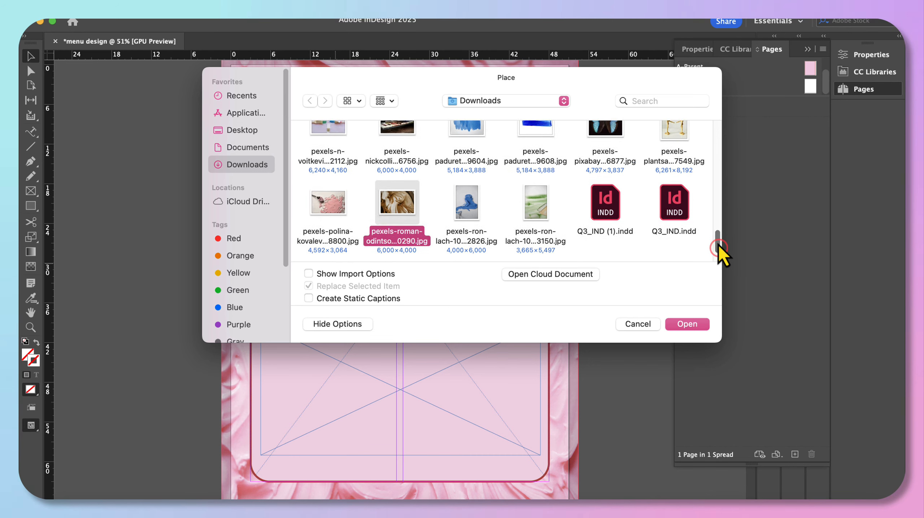
super+click(607, 191)
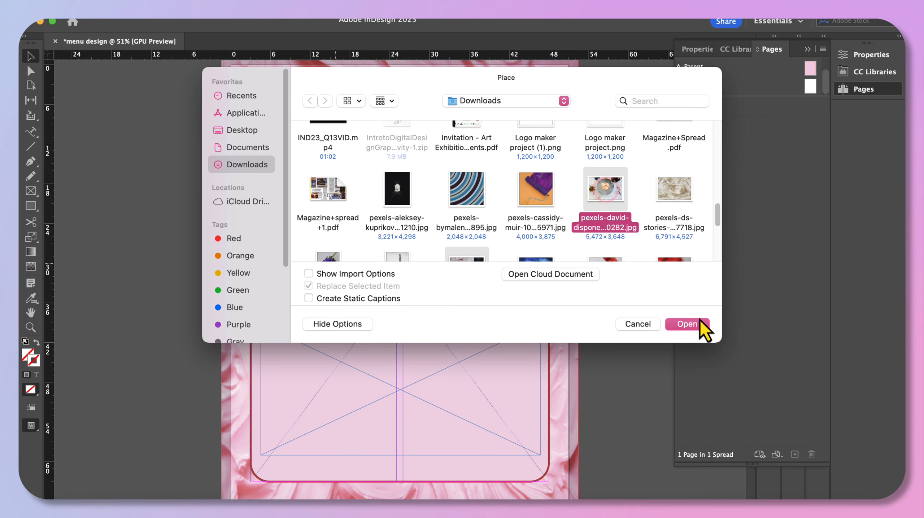
click(701, 323)
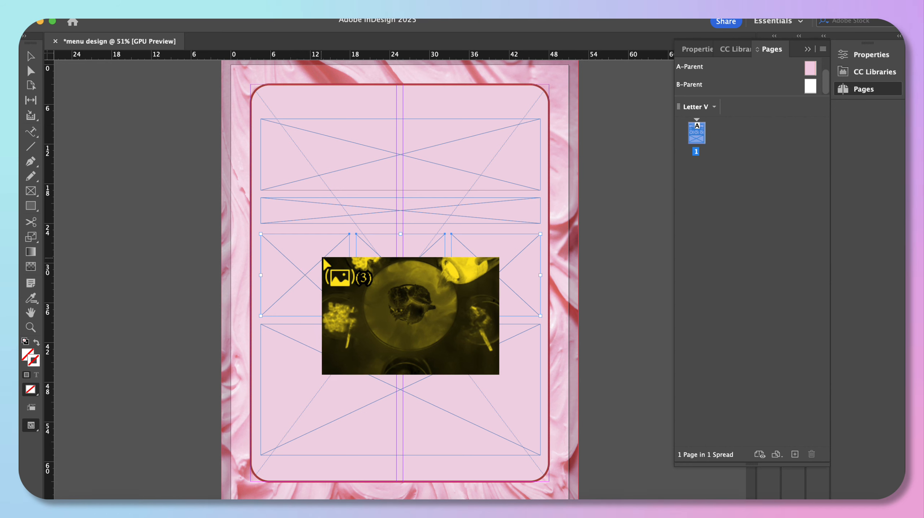
Step: Place the loaded photos one by one into the middle, first and last frames of the row
click(361, 259)
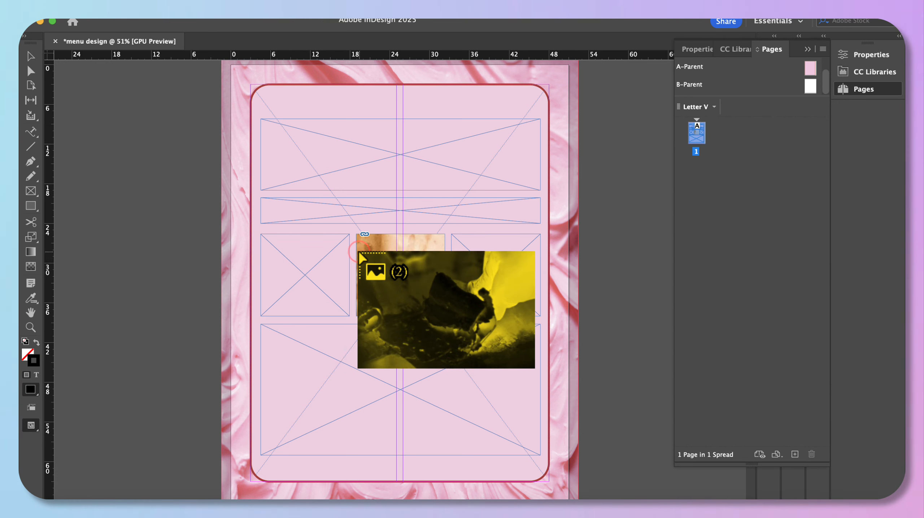
click(273, 254)
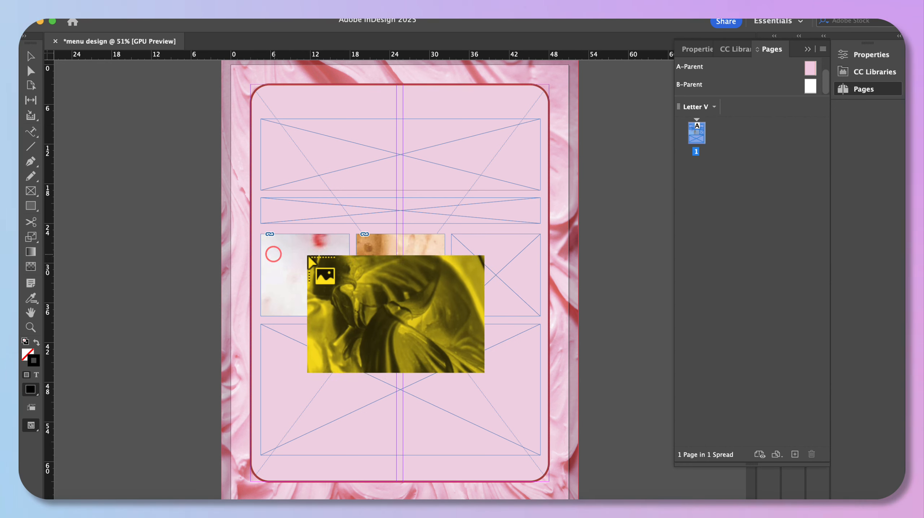
click(471, 257)
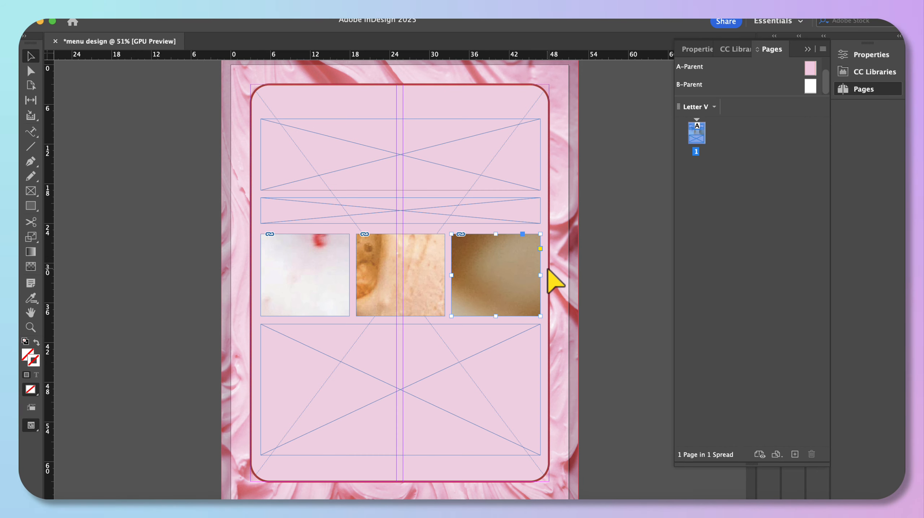
Step: Select all three photo frames and apply Fill Frame Proportionally to them
drag(548, 269, 281, 277)
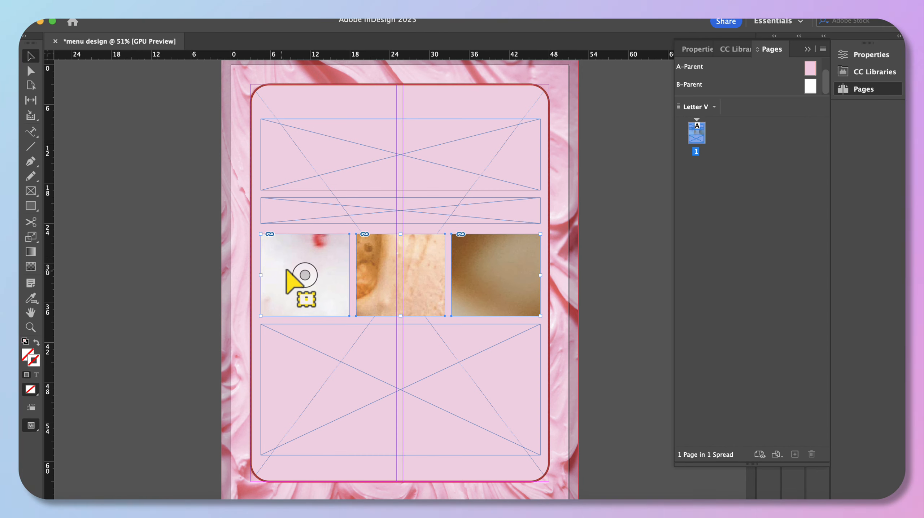
right_click(328, 269)
mouse_move(348, 276)
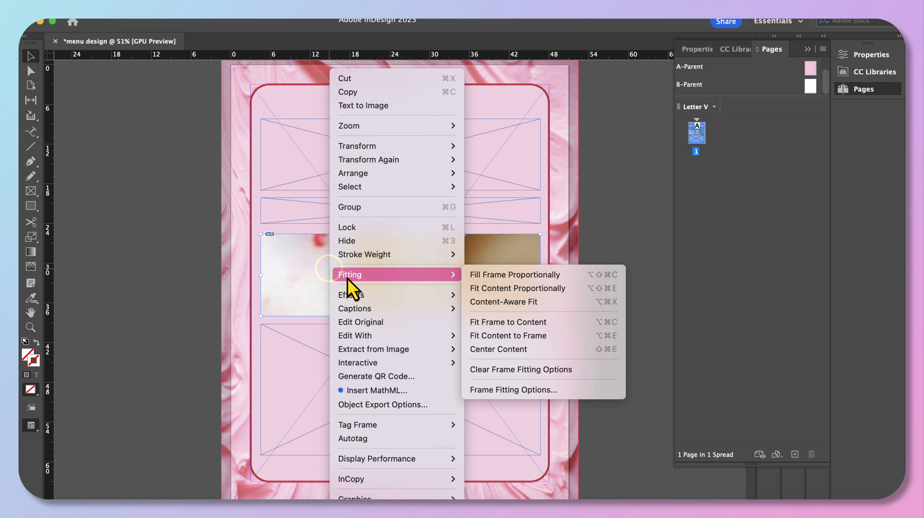
click(473, 278)
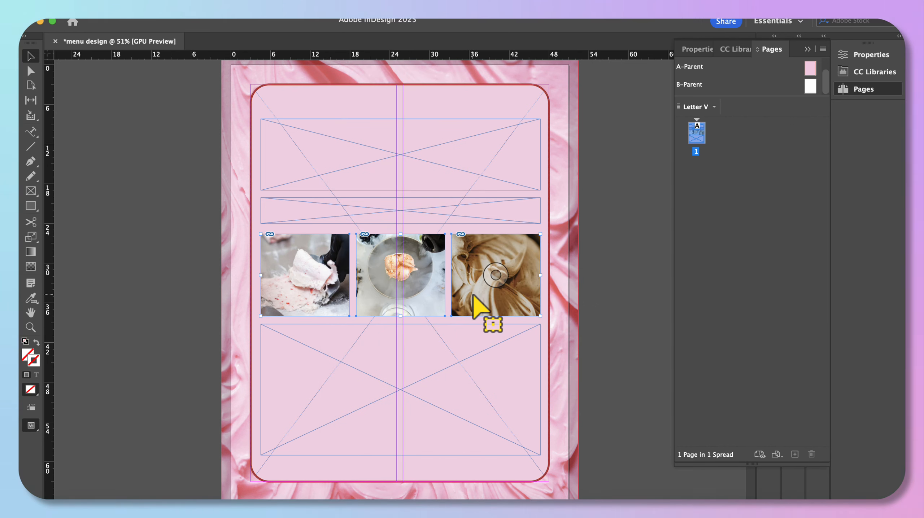
Step: Enlarge the middle dessert photo inside its frame and reposition it so the orange ice cream scoop is centred
click(422, 289)
click(424, 290)
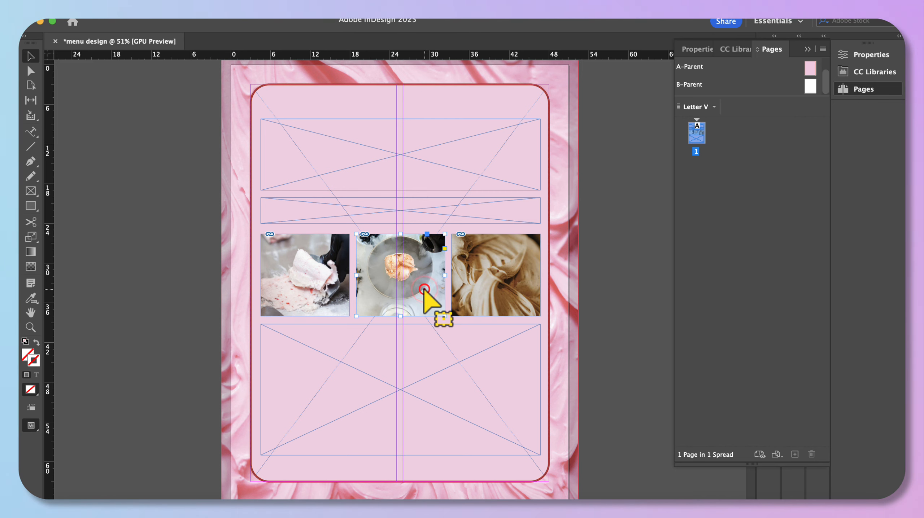
double_click(424, 290)
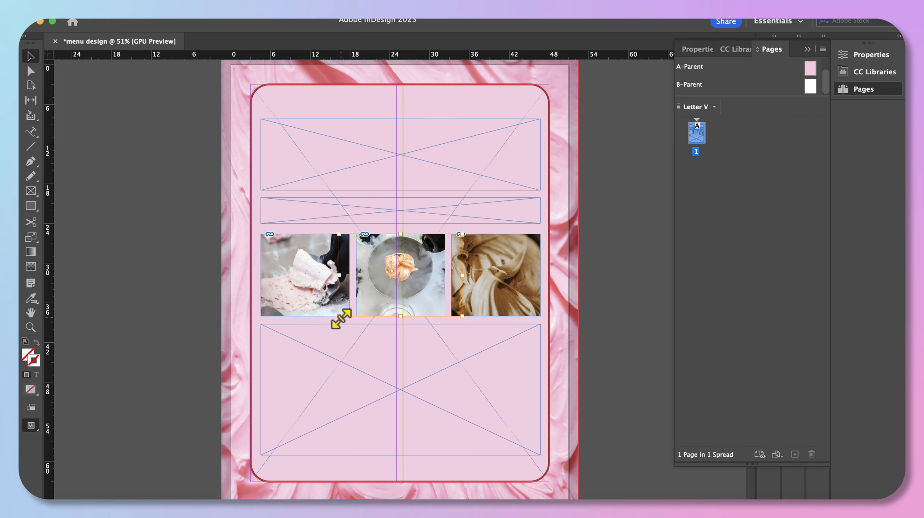
drag(340, 319, 309, 337)
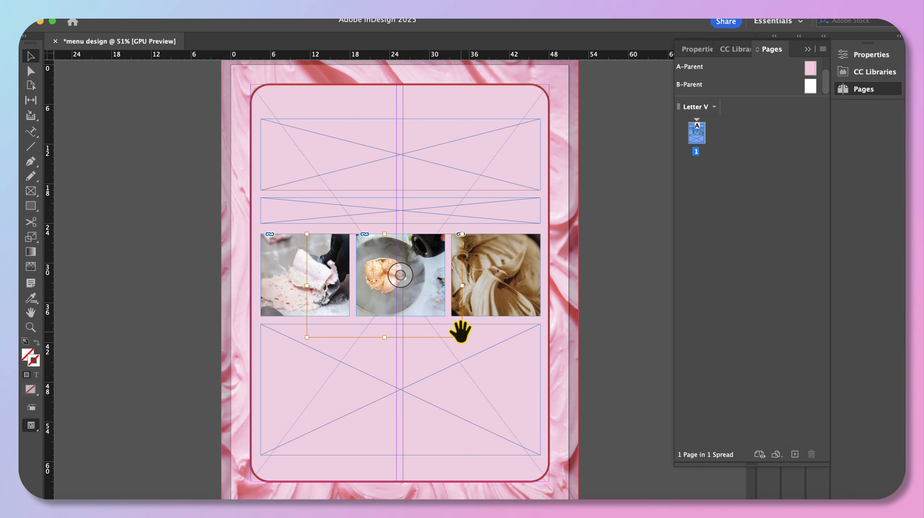
drag(462, 338, 512, 371)
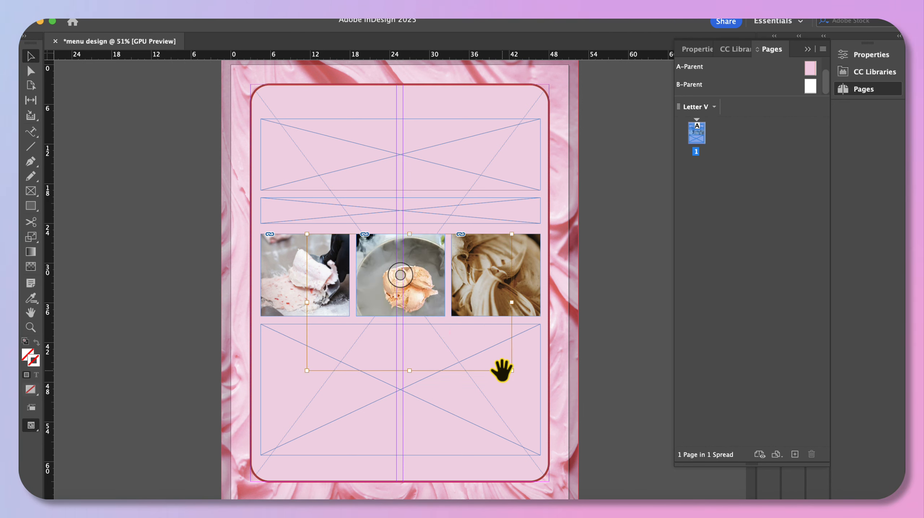
drag(307, 234, 272, 210)
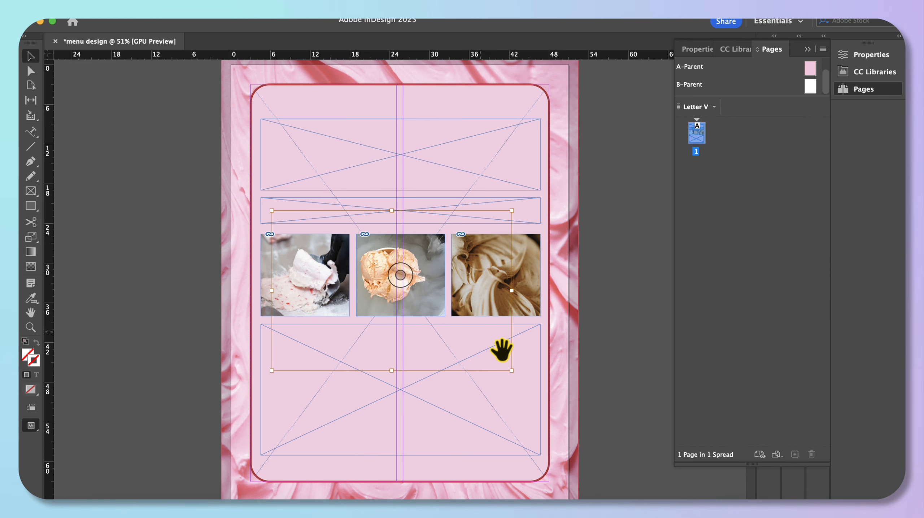
drag(512, 373, 545, 392)
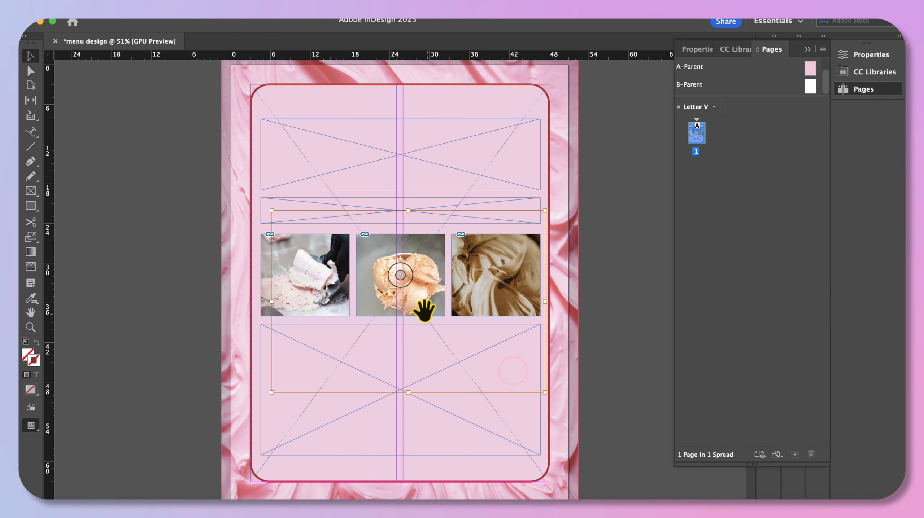
drag(423, 302, 418, 295)
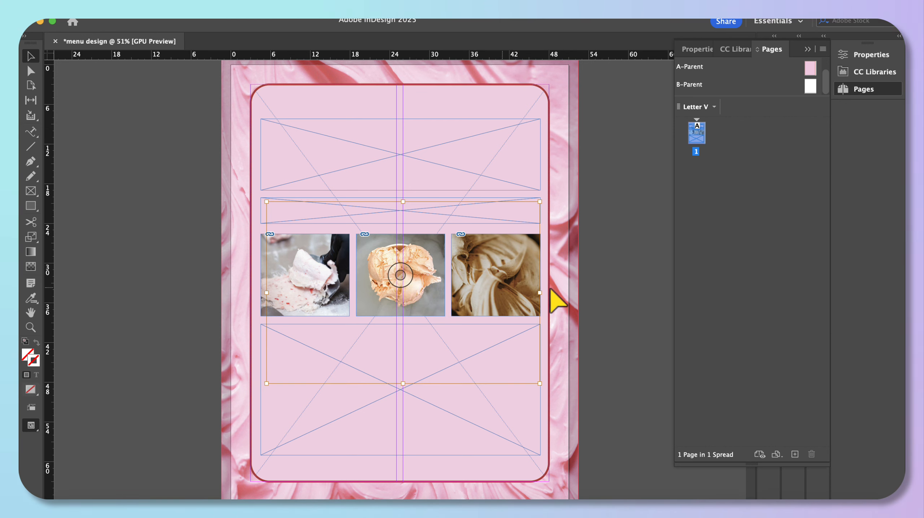
click(602, 304)
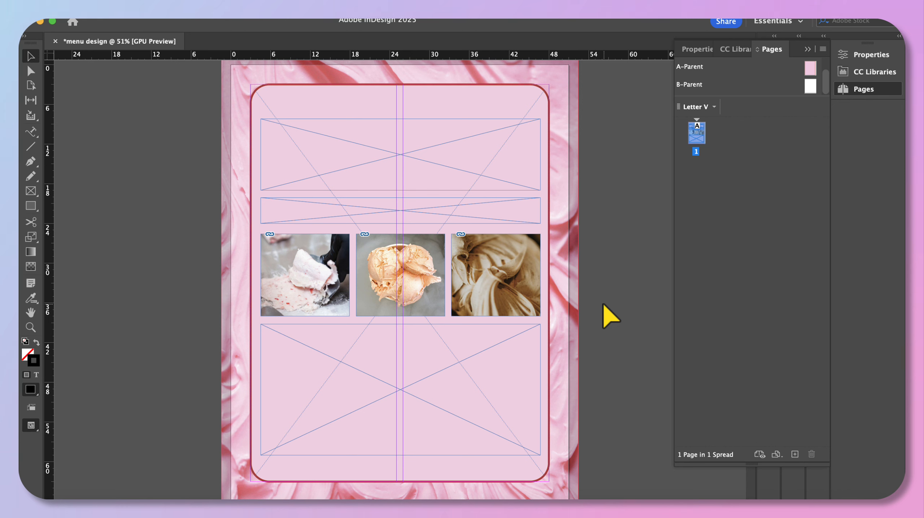
Step: Select the three photo frames in the row and apply Rounded corners to them
click(377, 243)
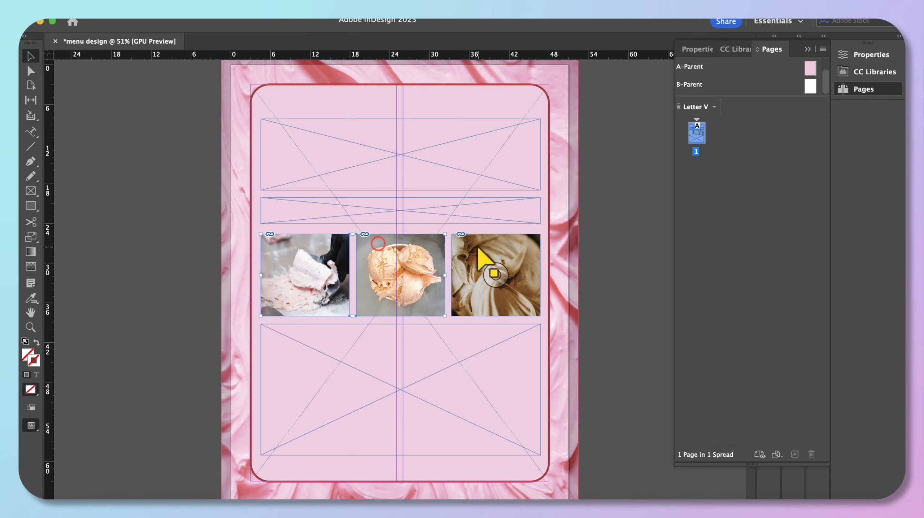
shift+click(478, 250)
click(888, 54)
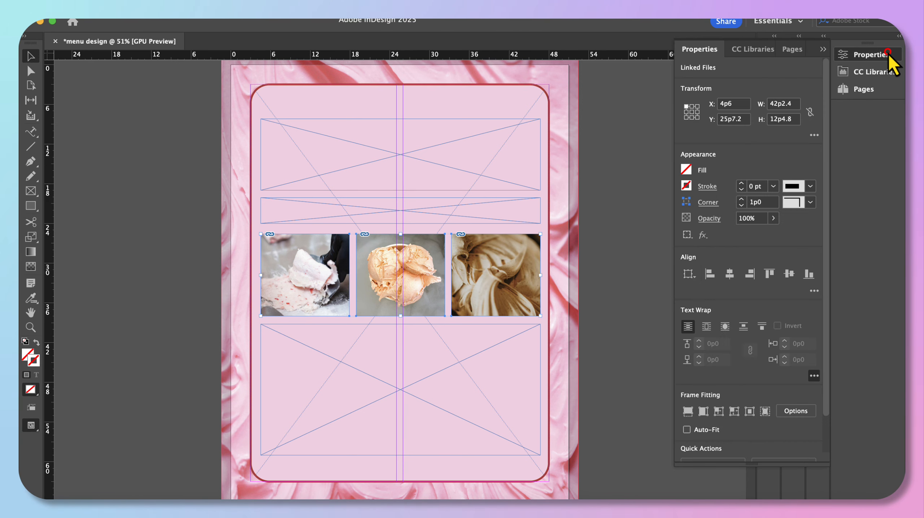
click(806, 203)
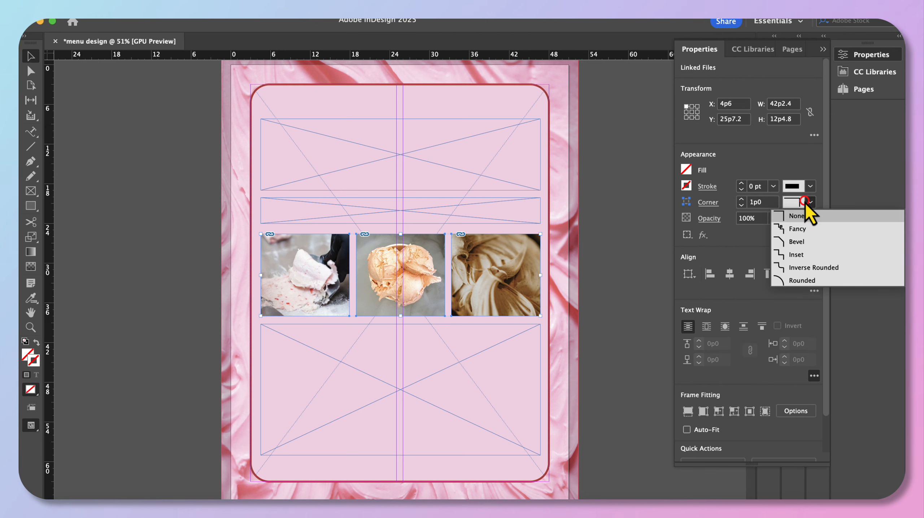
click(801, 280)
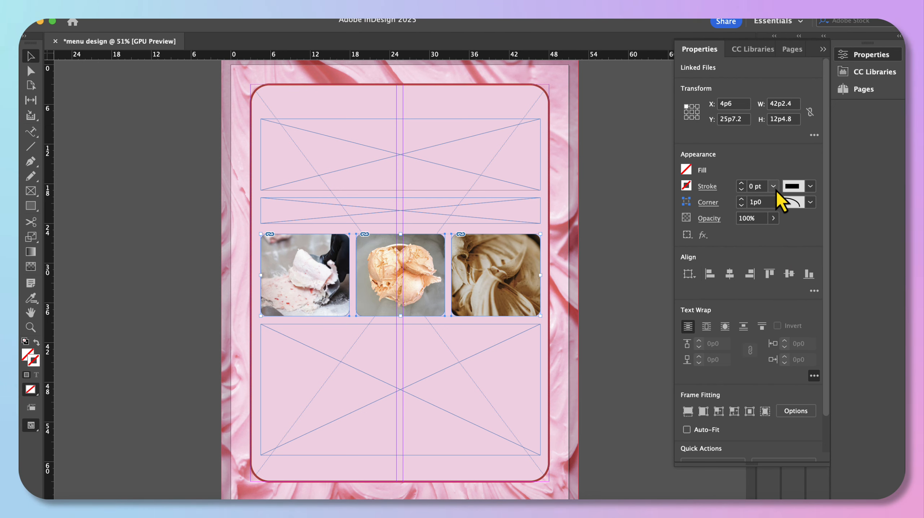
Step: Give the three photo frames a 1 pt stroke in the red C=17 M=96 swatch of Colorful_Theme and increase their corner size to 3p7
click(792, 187)
click(548, 375)
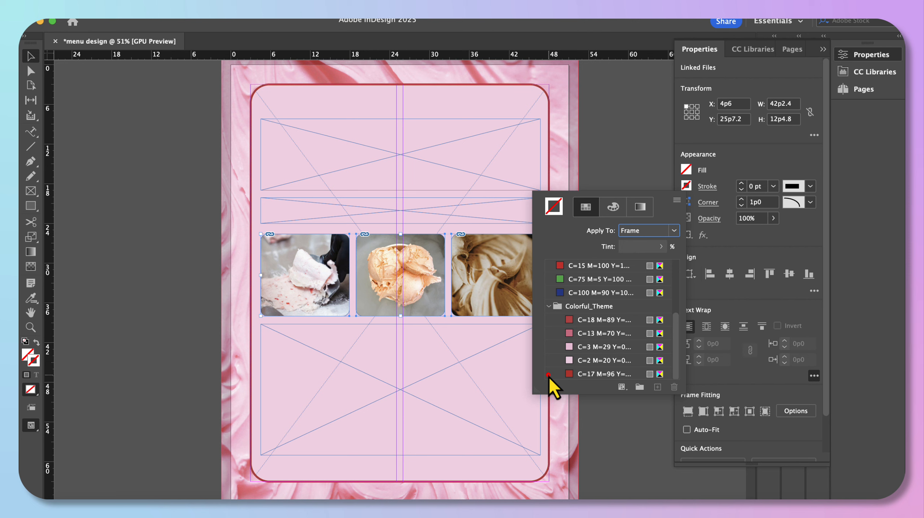
click(592, 376)
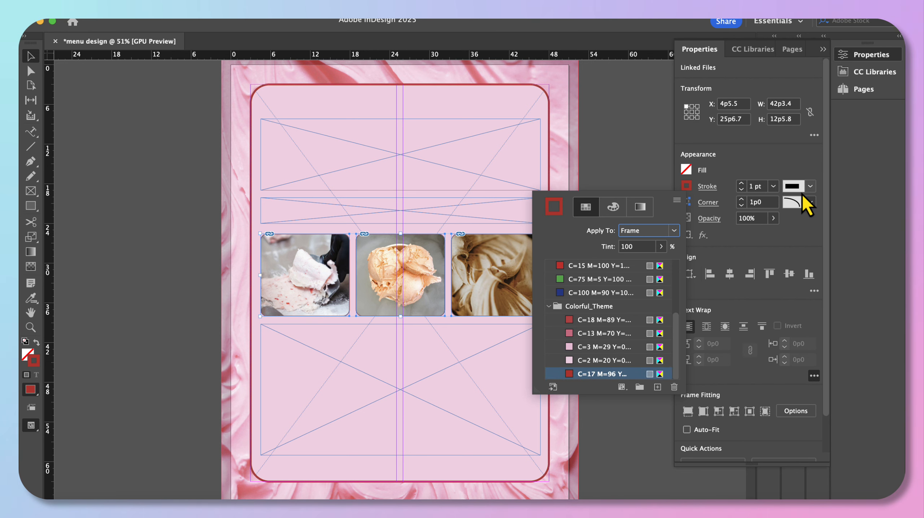
click(741, 200)
click(741, 201)
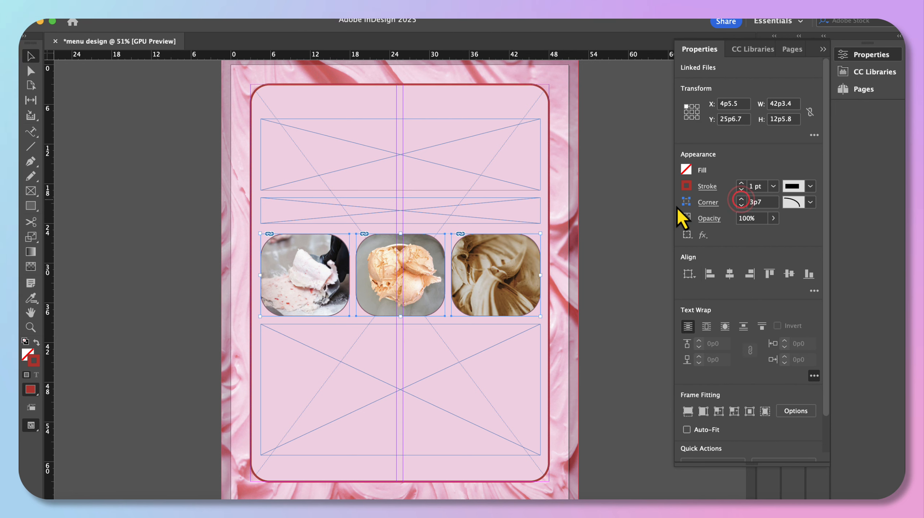
key(w)
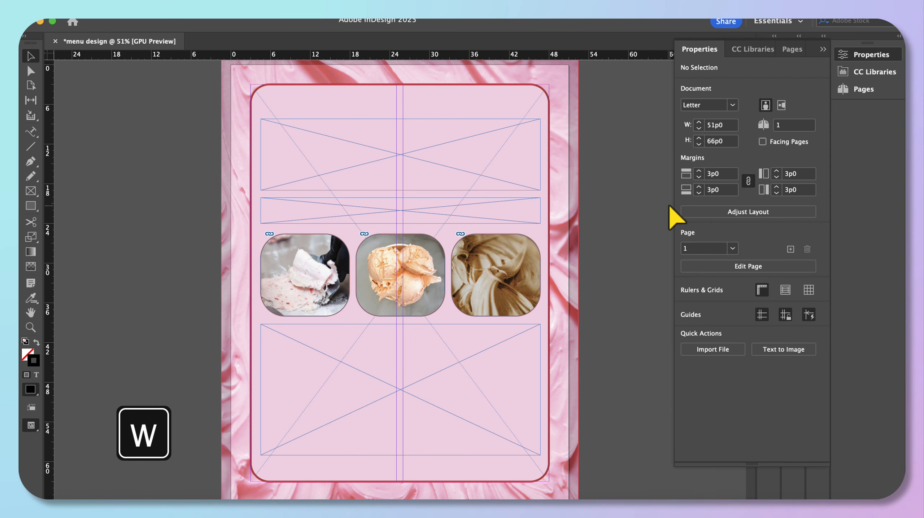
key(w)
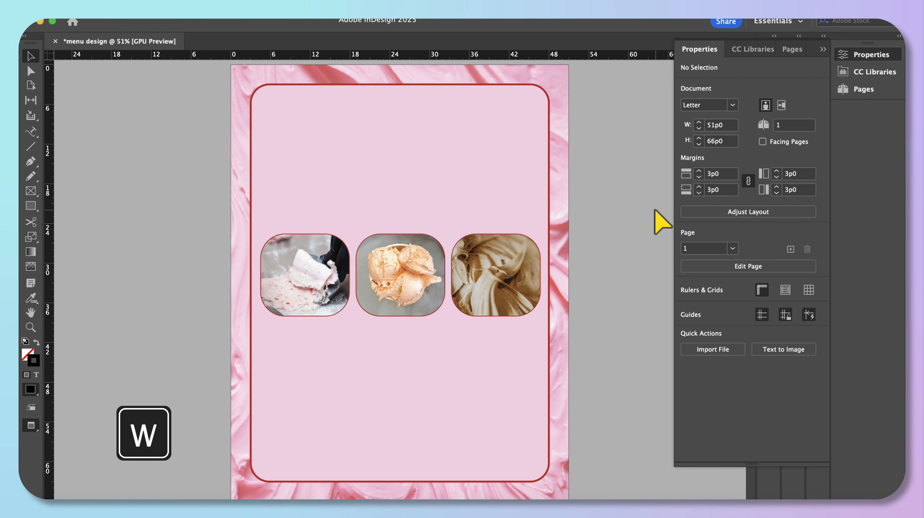
key(w)
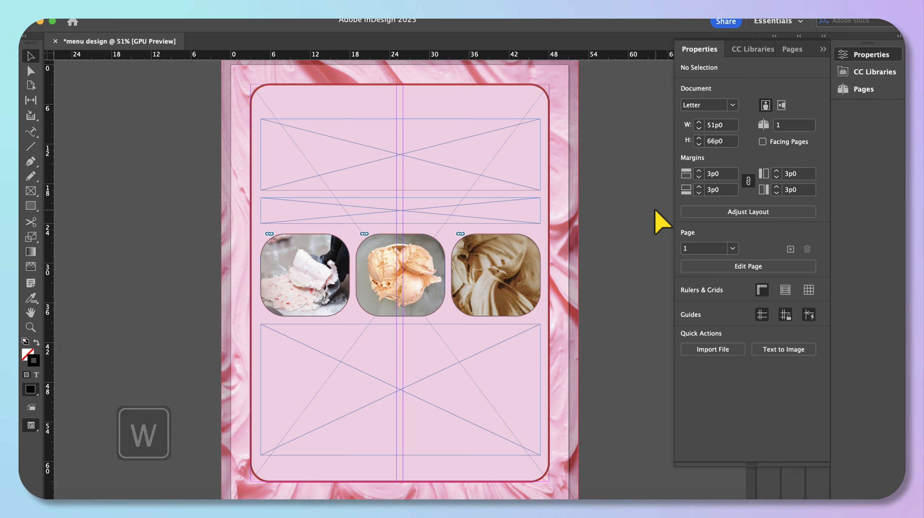
Step: Enter the heading "ARTIC FOG" in the large header frame above the photos with the Type tool
click(37, 139)
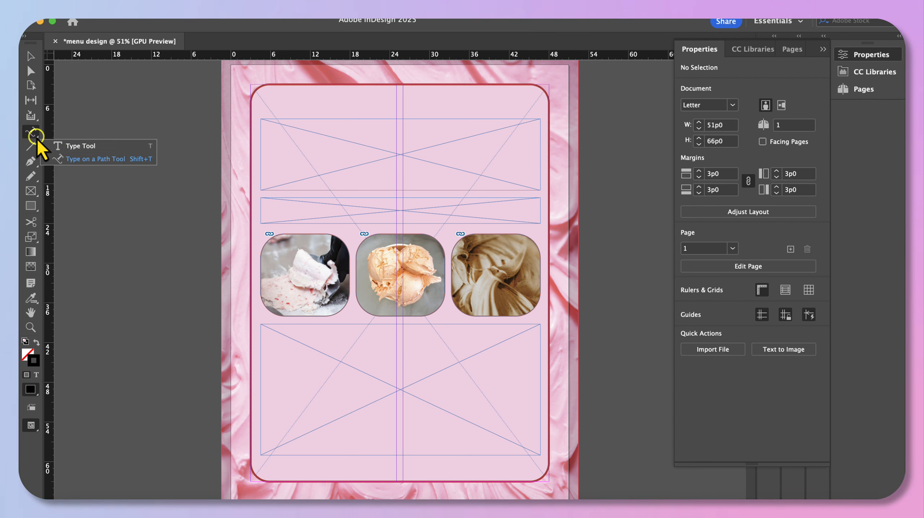
click(60, 147)
click(340, 157)
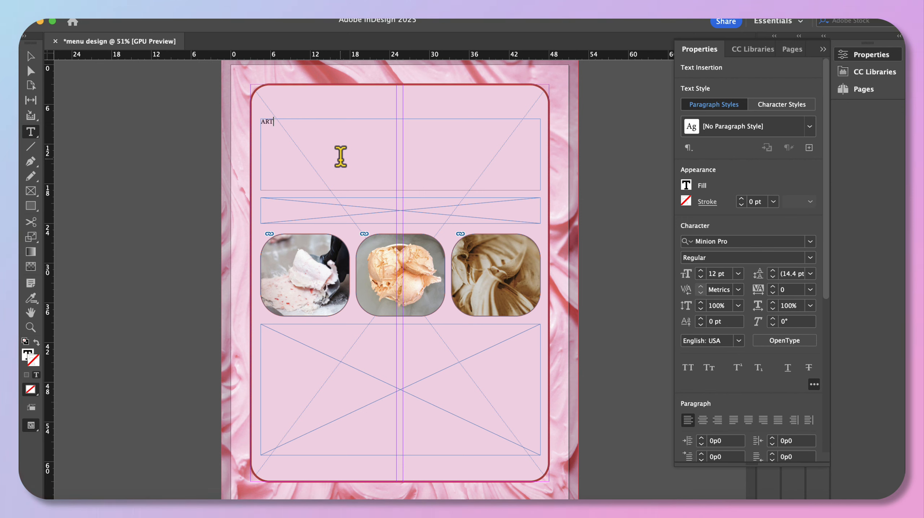
text(ARTIC FOG)
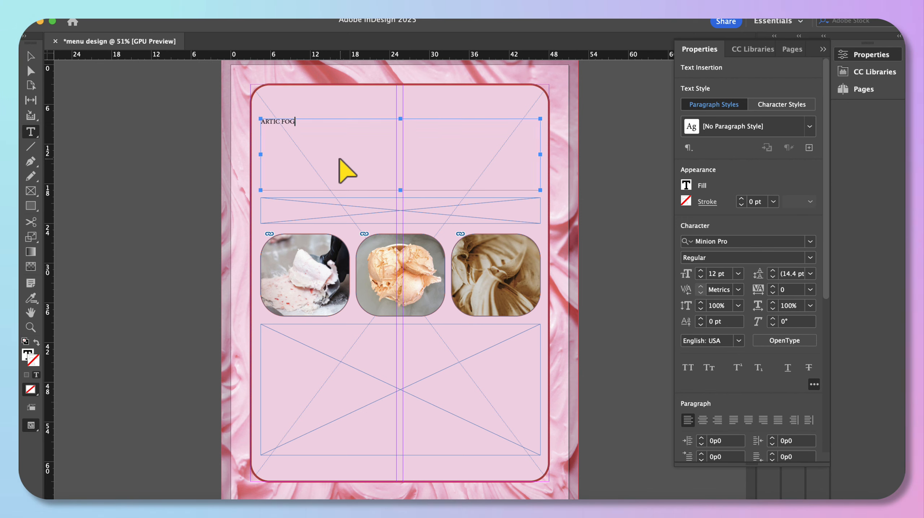
Step: Select the whole heading text and set it in Krungthep at 72 pt
key(super+a)
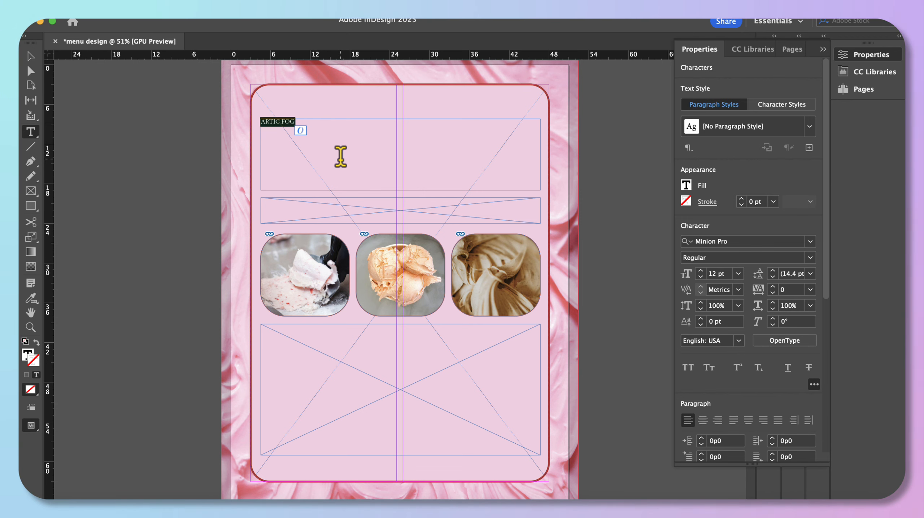
click(810, 243)
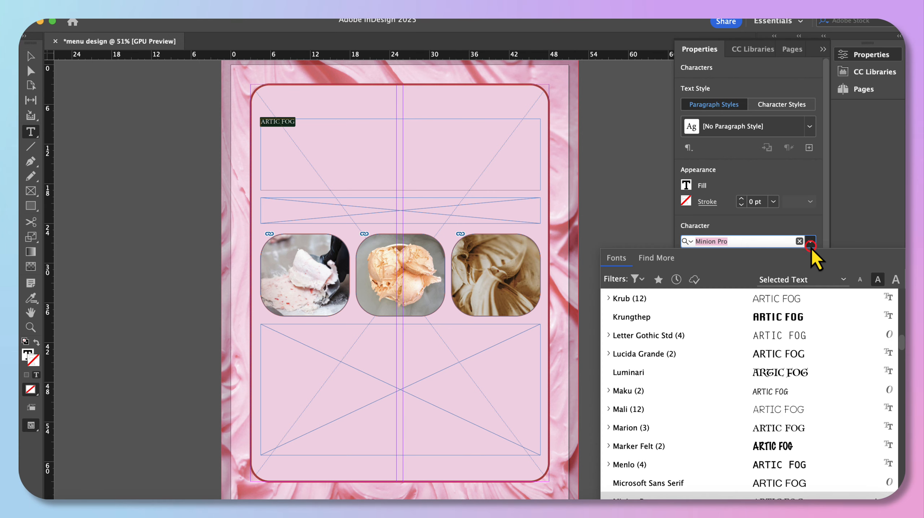
click(810, 316)
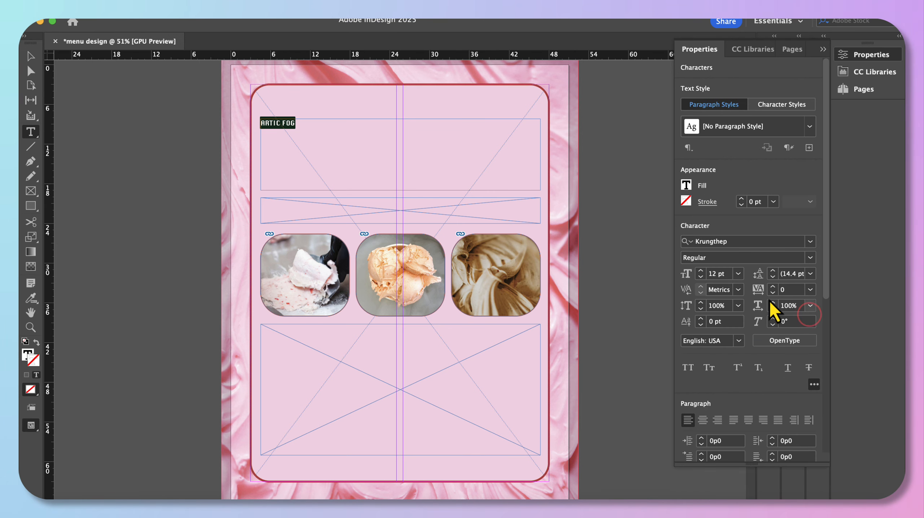
click(737, 273)
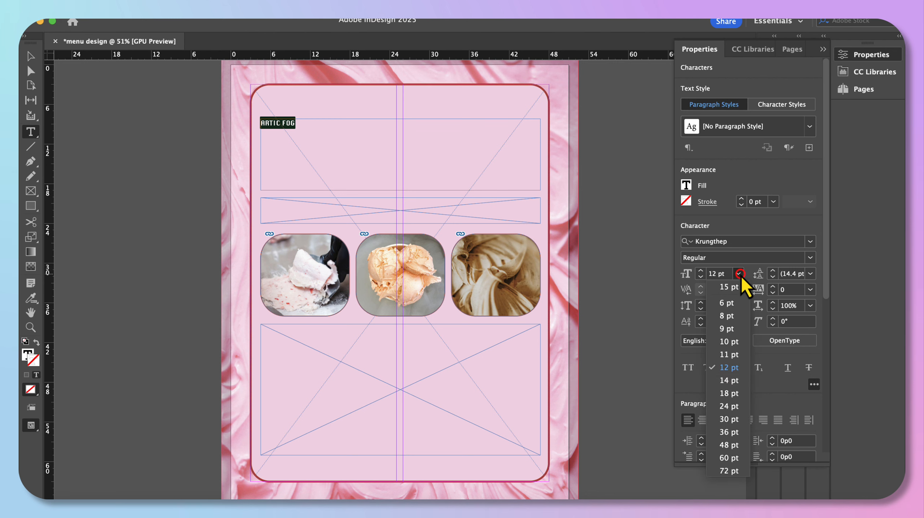
click(723, 475)
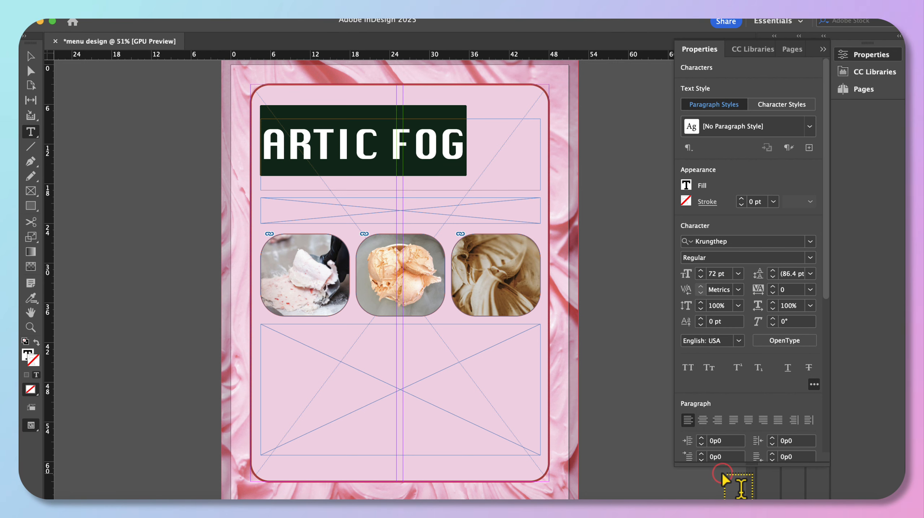
Step: Change the font of the ARTIC FOG heading to Alfarn 2
click(809, 241)
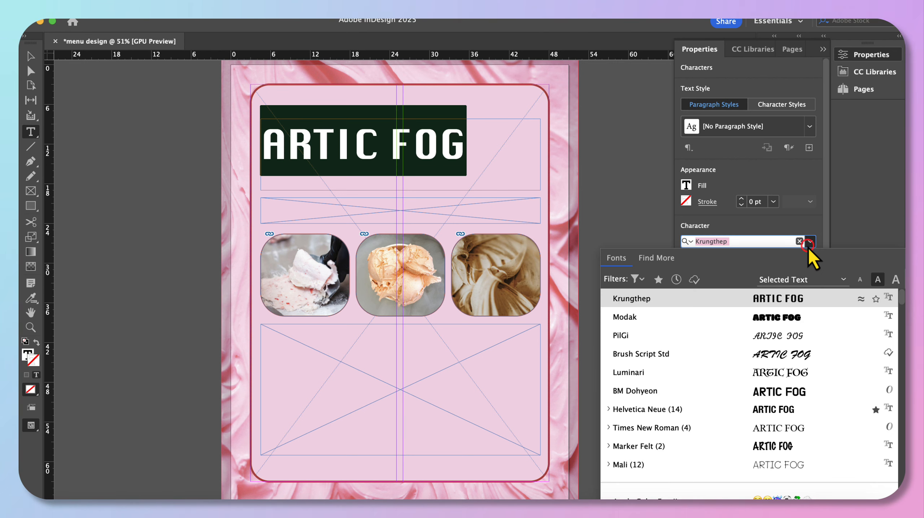
scroll(804, 417, down, 5)
scroll(801, 432, down, 3)
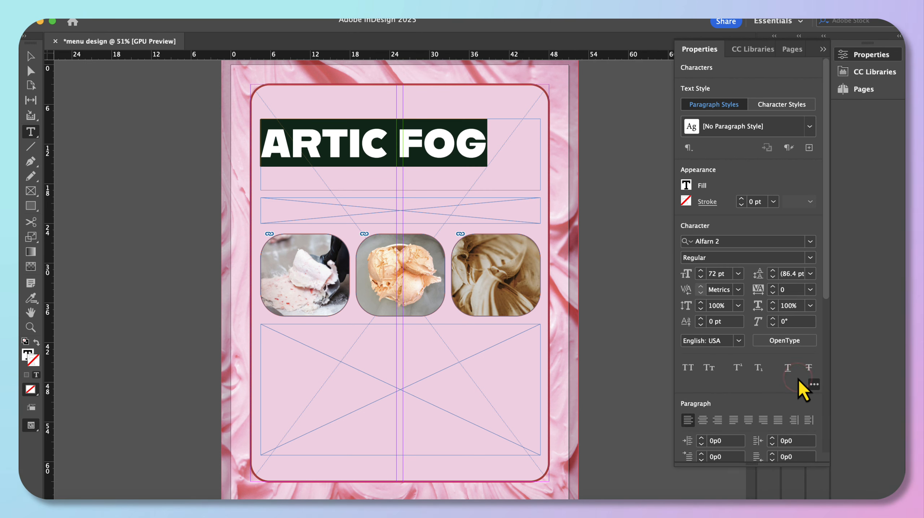
Step: Increase the ARTIC FOG heading's font size to 89 pt so it spans the width of its frame
click(738, 274)
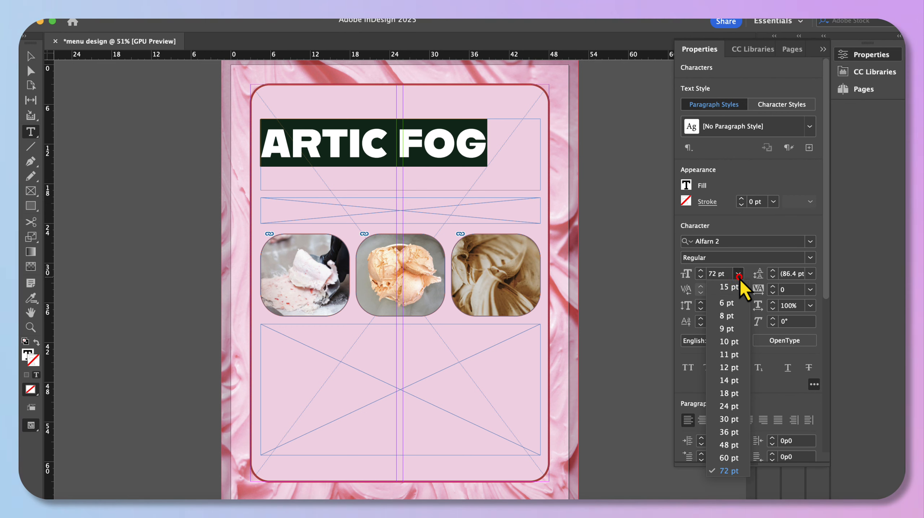
click(703, 274)
click(703, 275)
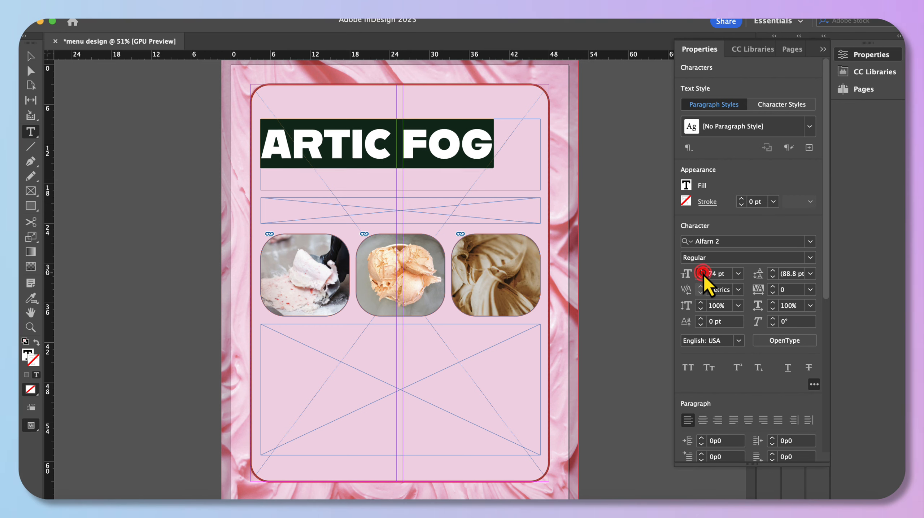
click(703, 274)
click(703, 275)
click(703, 274)
click(703, 275)
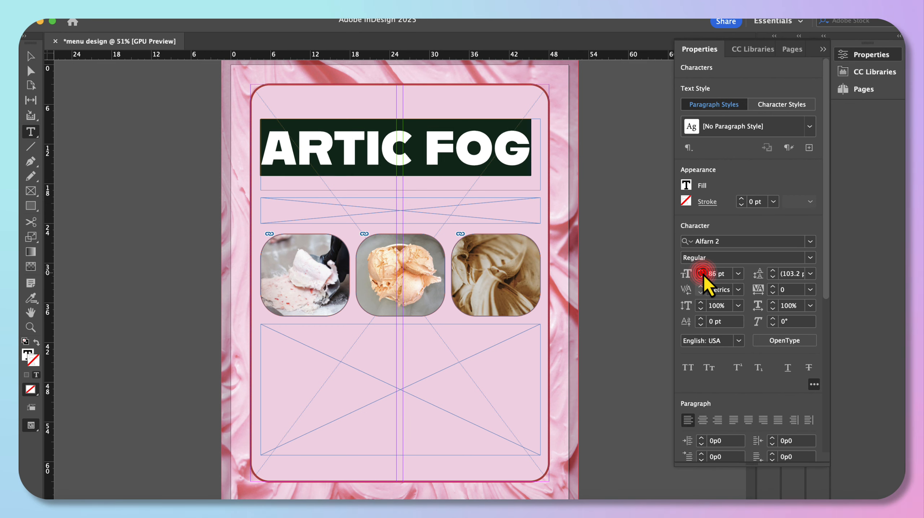
click(703, 274)
click(703, 274)
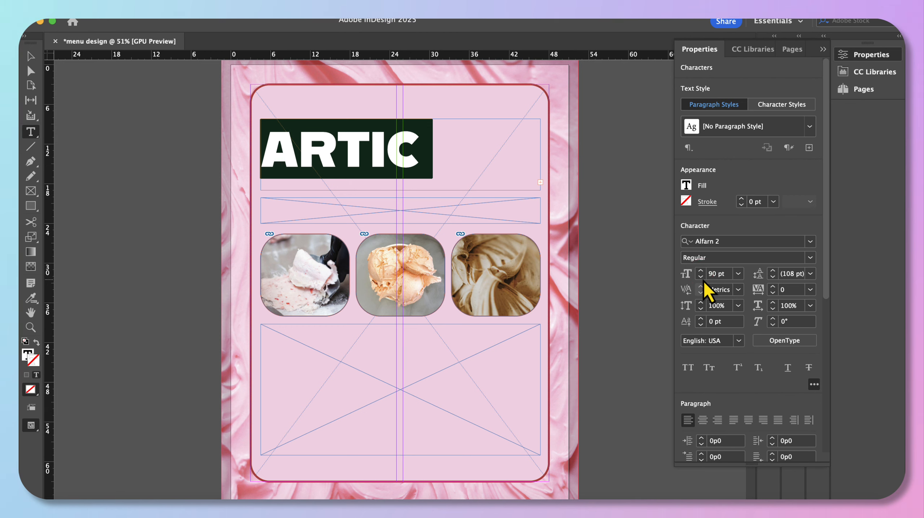
click(701, 278)
Step: Fit the ARTIC FOG heading's text frame to its content
click(26, 57)
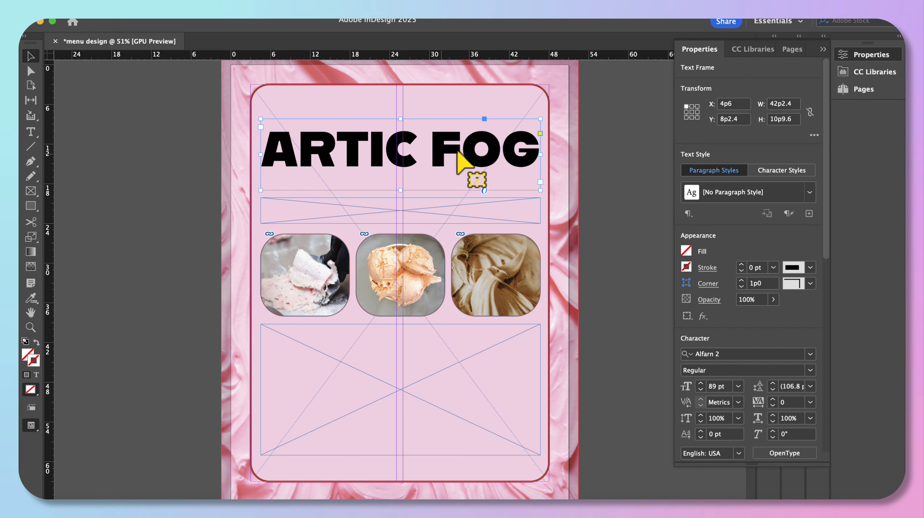
right_click(472, 152)
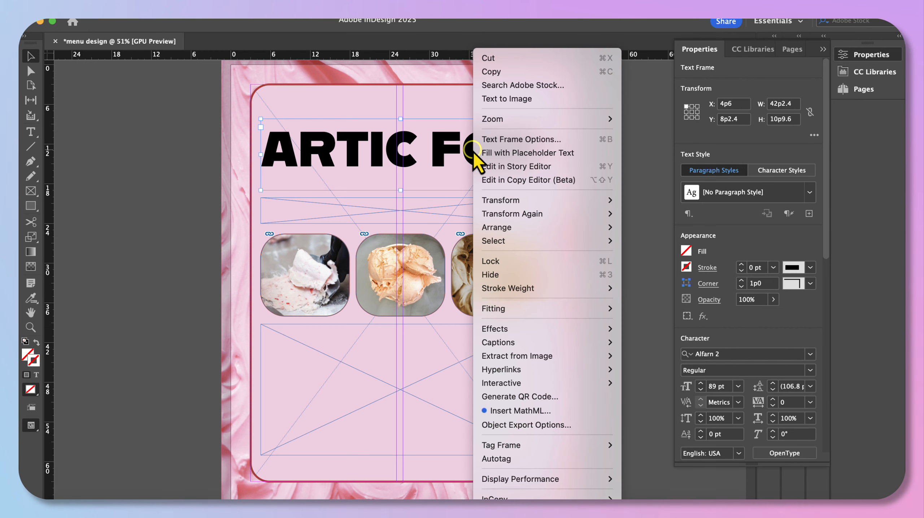
mouse_move(527, 308)
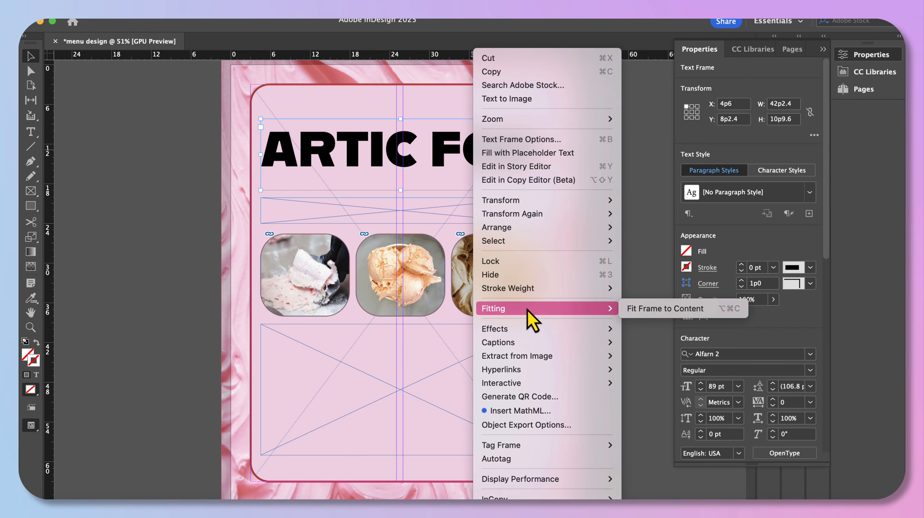
click(626, 311)
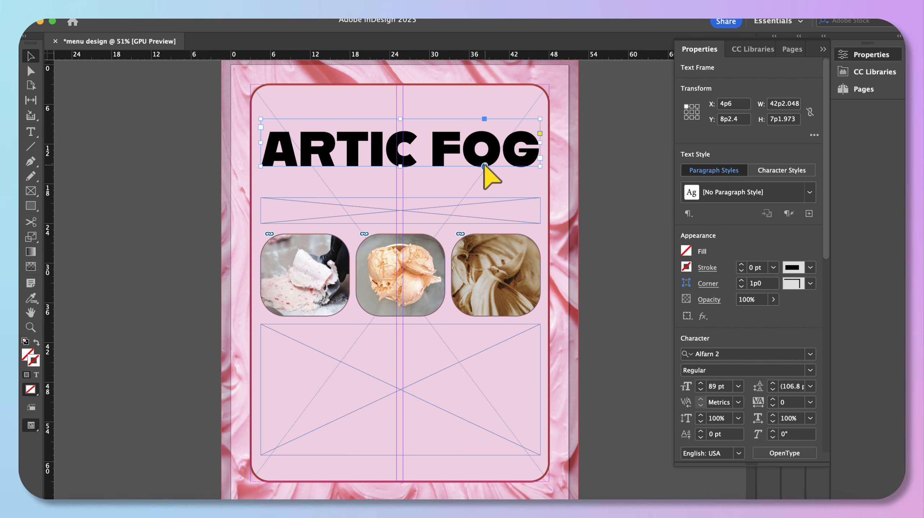
Step: Move the narrow empty frame up beneath the heading and enter "NITROGEN ICE CREAM SHOP" in it
drag(465, 209, 462, 189)
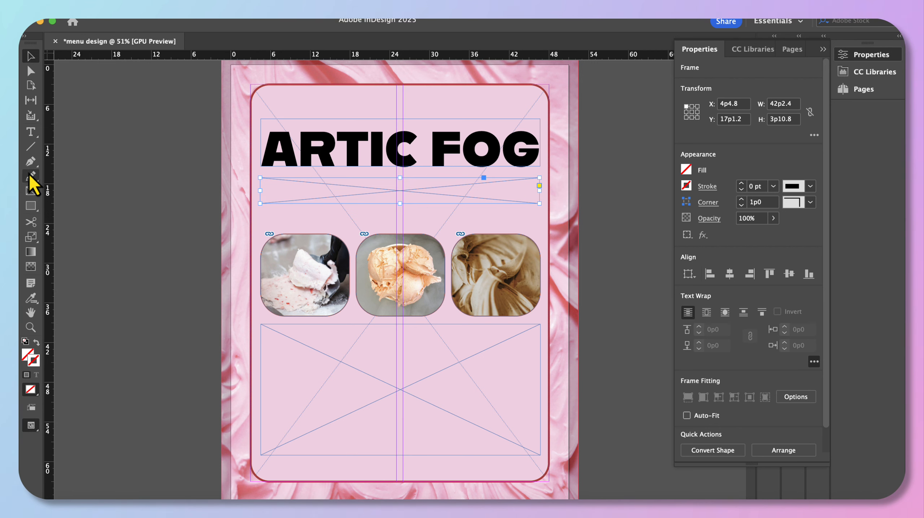
click(34, 134)
click(317, 192)
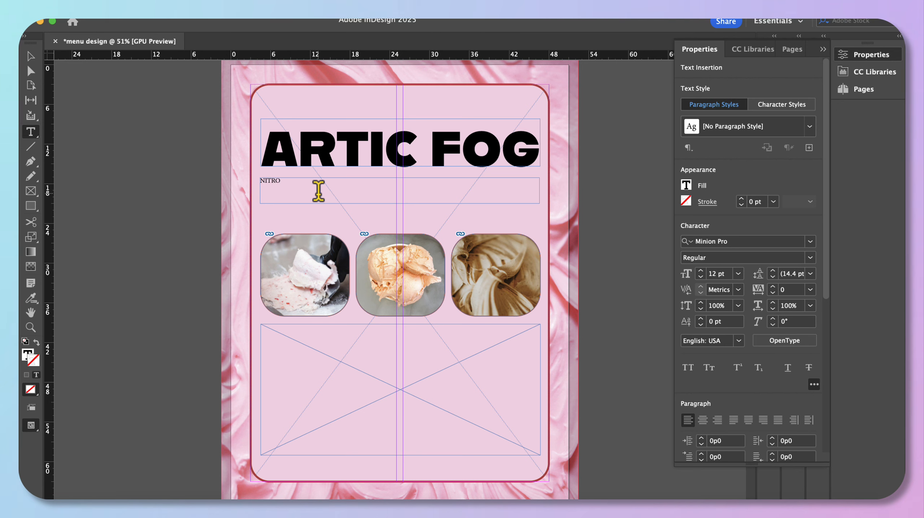
text(NITROGEN ICE )
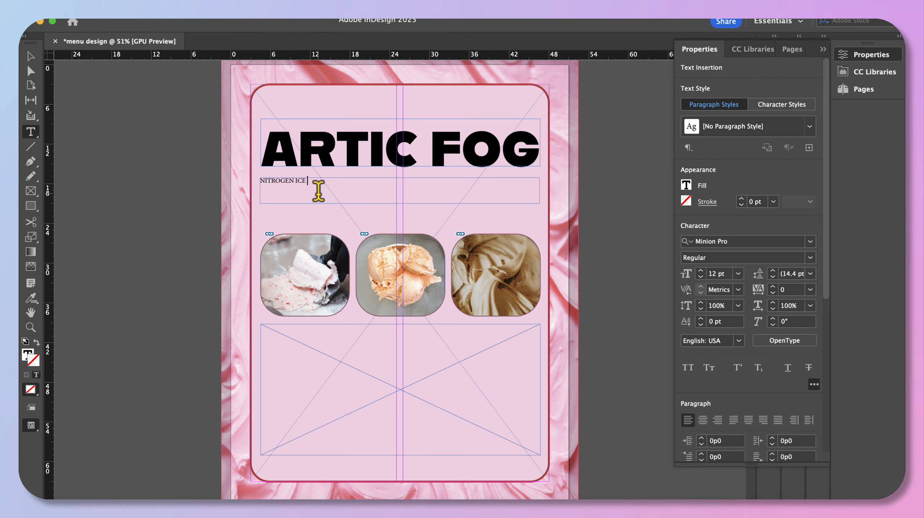
text(CREAM SHOP)
Step: Set the whole NITROGEN ICE CREAM SHOP tagline in Alfarn 2 at 26 pt and centre it in its frame
key(super+a)
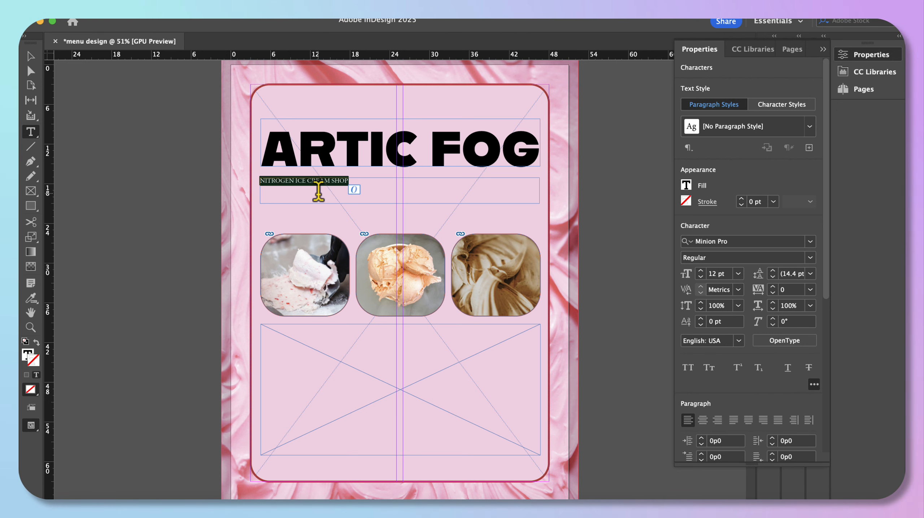
click(809, 241)
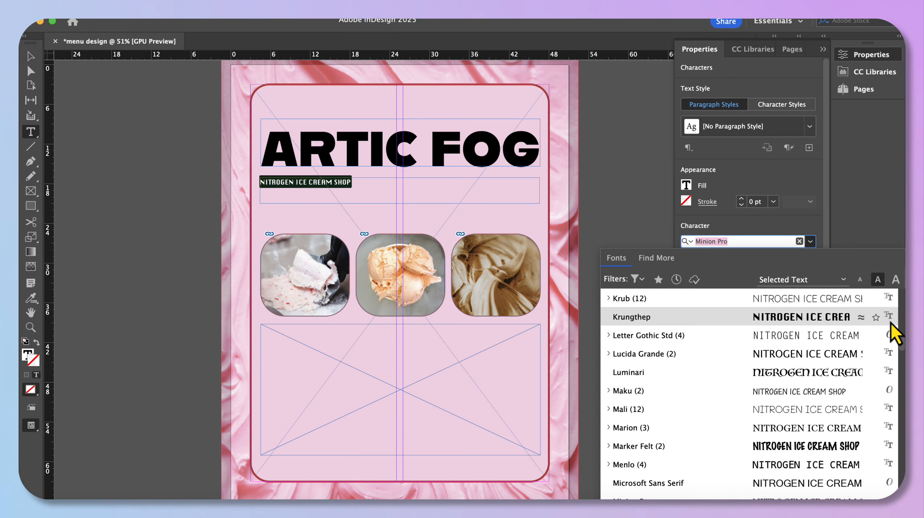
drag(901, 340, 901, 293)
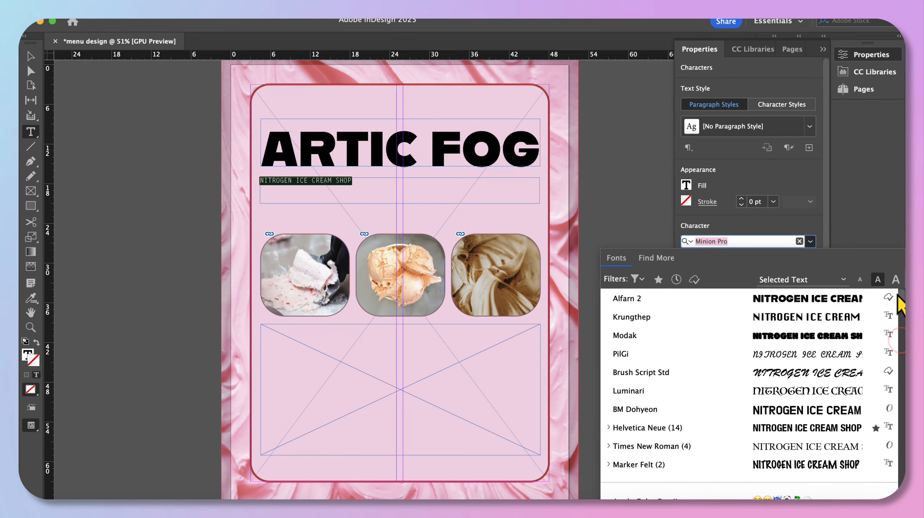
click(842, 299)
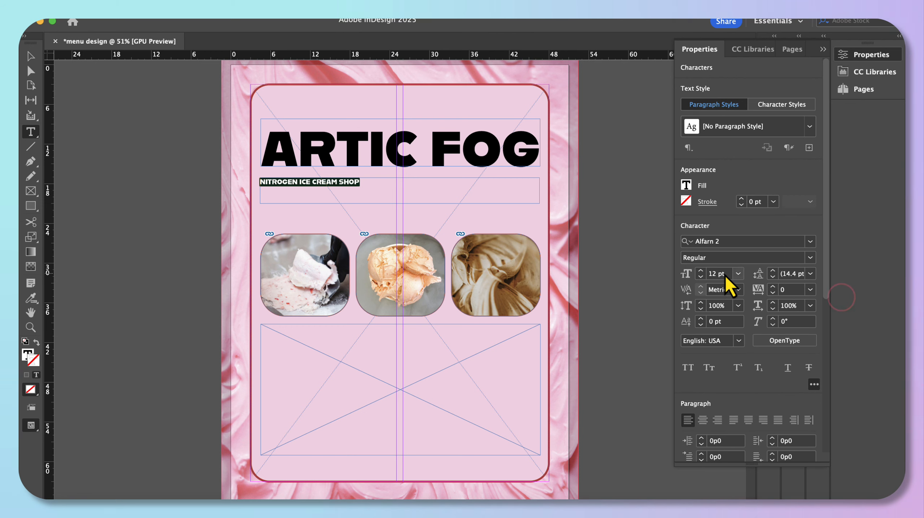
click(703, 272)
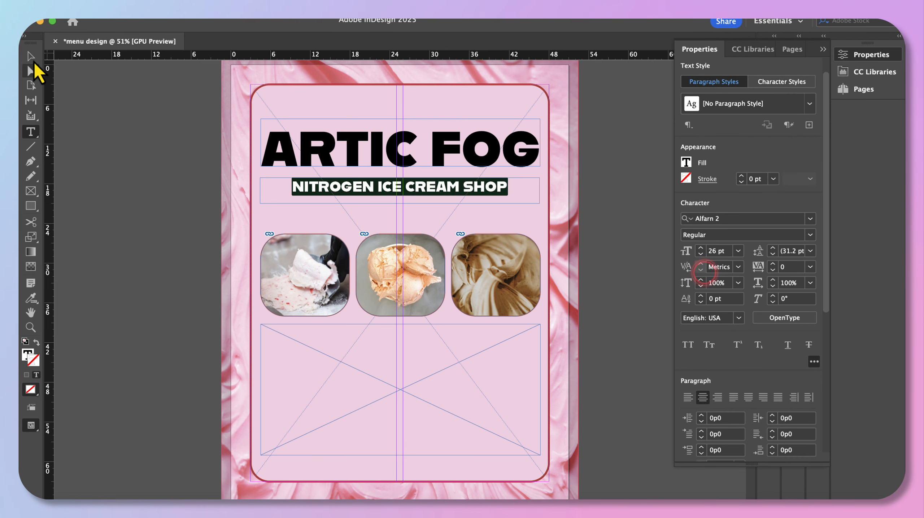
Step: Move the tagline frame closer under the heading and shift the three photos up together beneath it
click(35, 52)
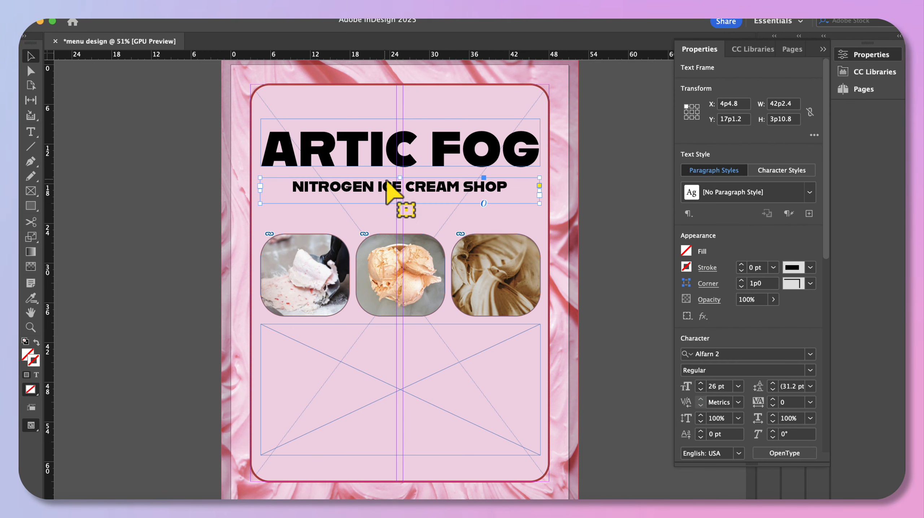
drag(405, 189, 406, 184)
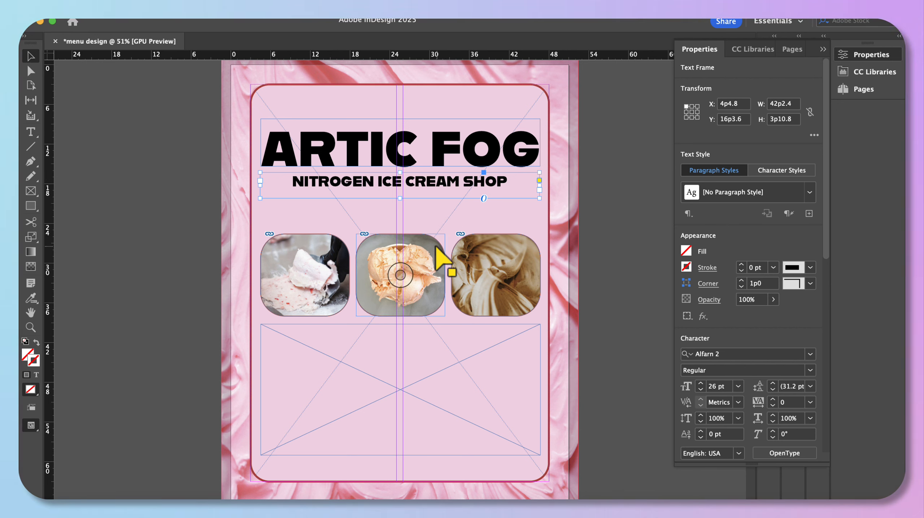
drag(273, 220, 469, 267)
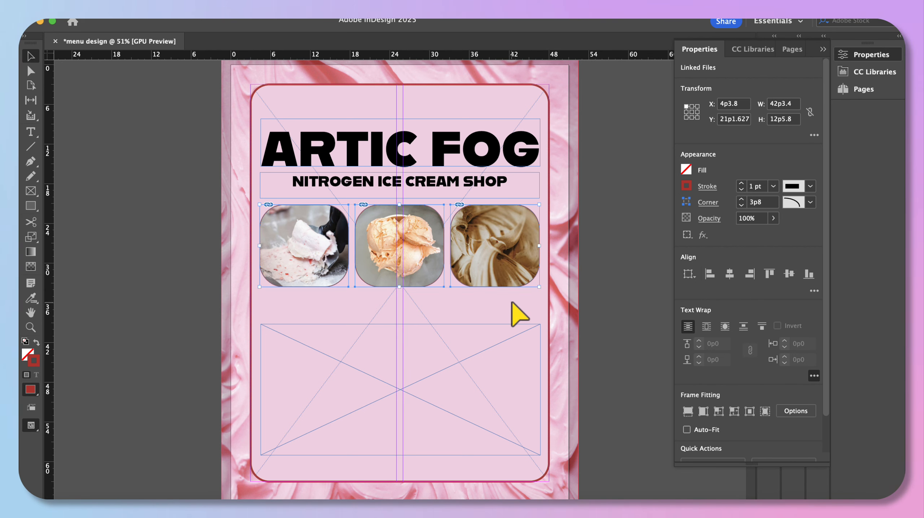
Step: Draw a frame about 42p3 wide and 3p6 high just below the photos and fill it with placeholder text
click(30, 190)
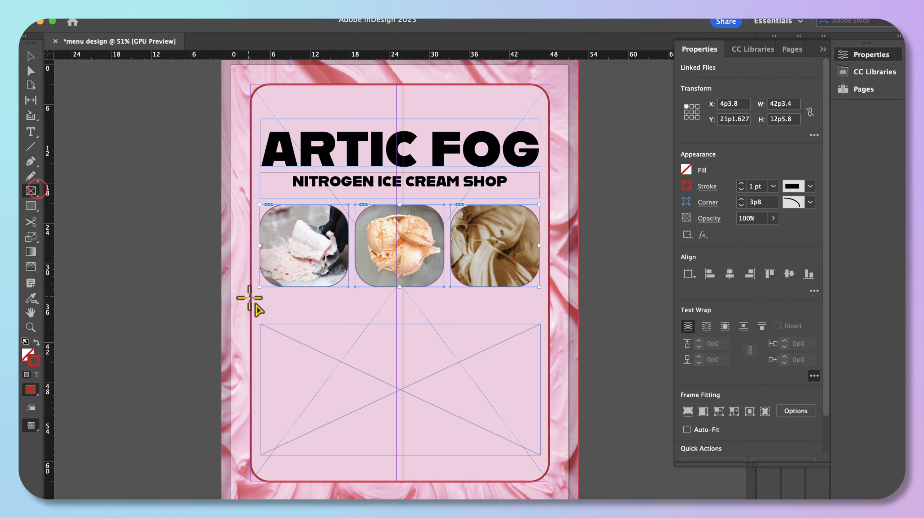
mouse_move(261, 293)
mouse_down()
mouse_move(427, 322)
mouse_move(537, 318)
mouse_up()
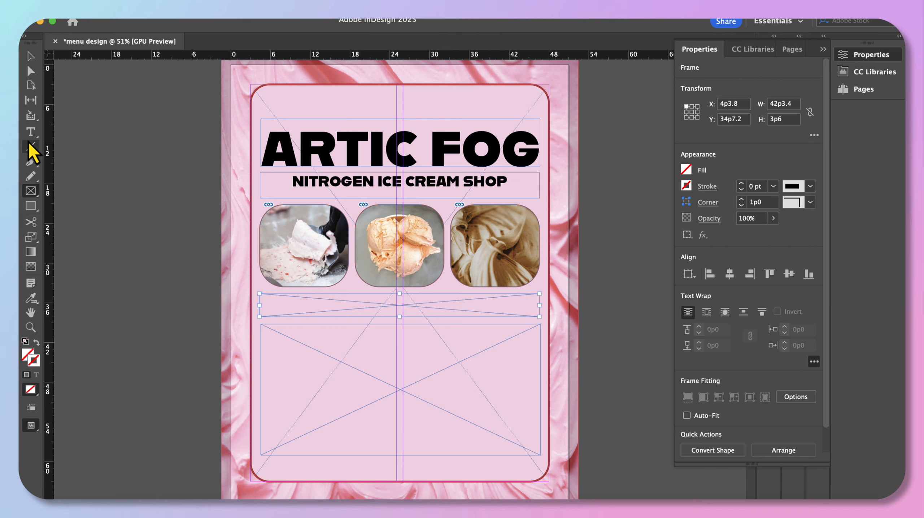
click(30, 132)
click(304, 317)
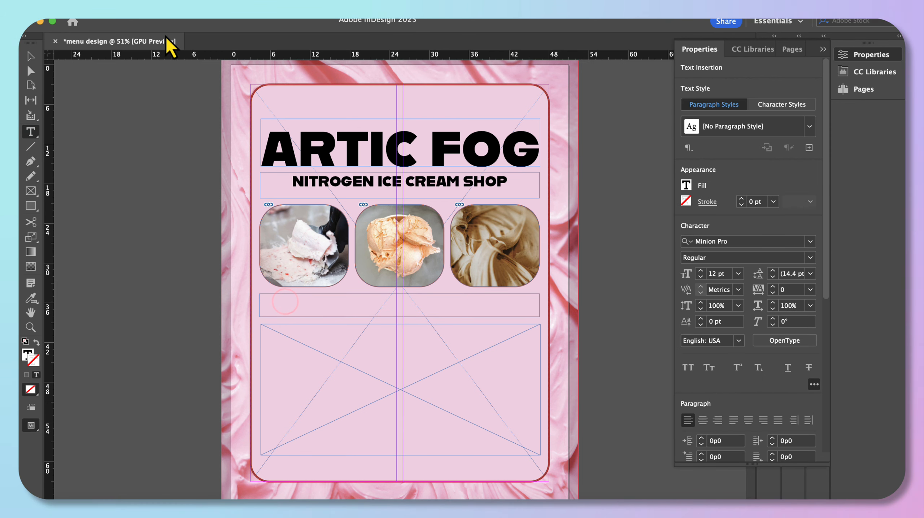
click(207, 19)
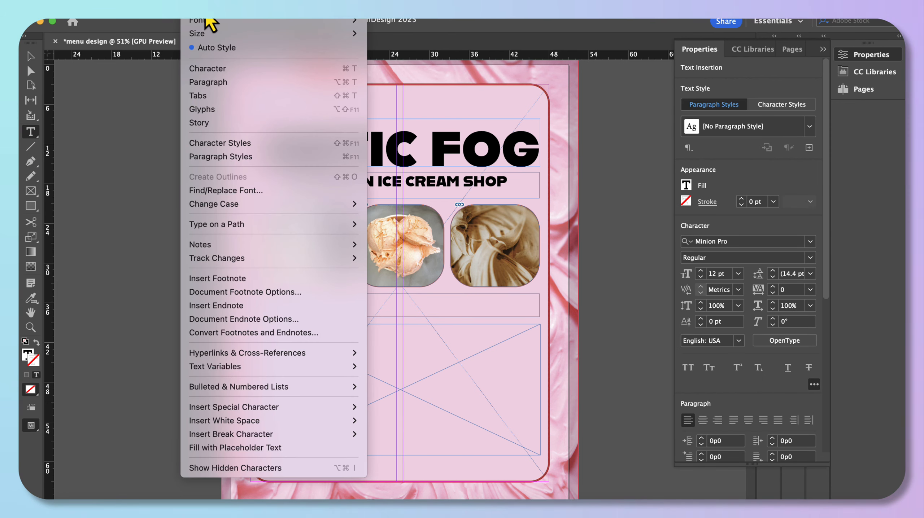
click(247, 448)
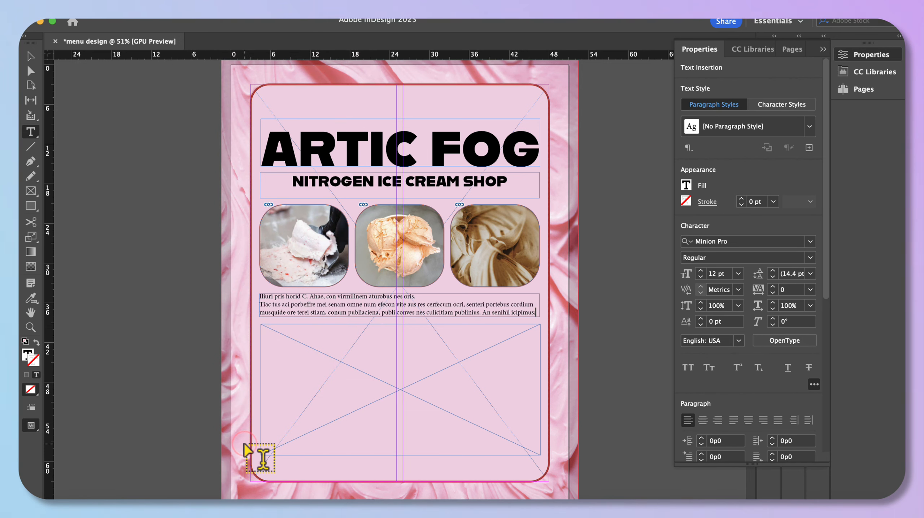
Step: Set all the placeholder text below the photos in Alfarn 2 at 14 pt
key(super+a)
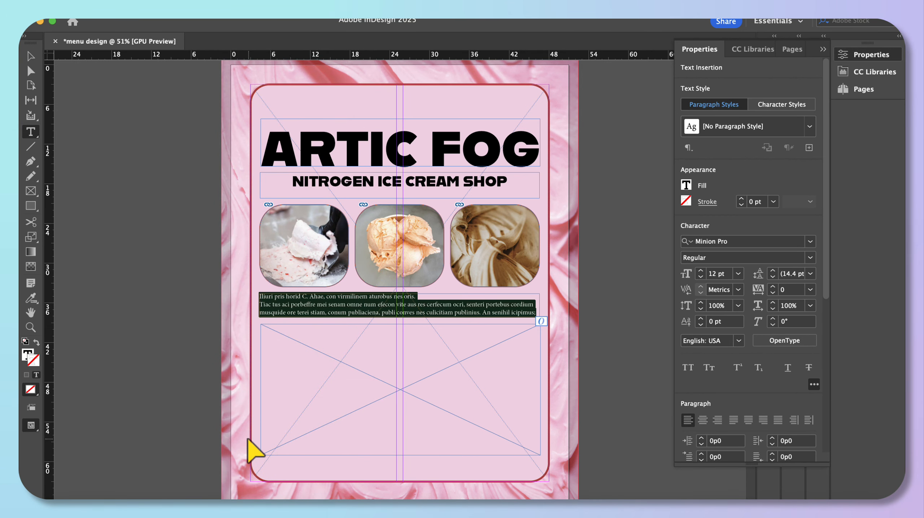
click(815, 247)
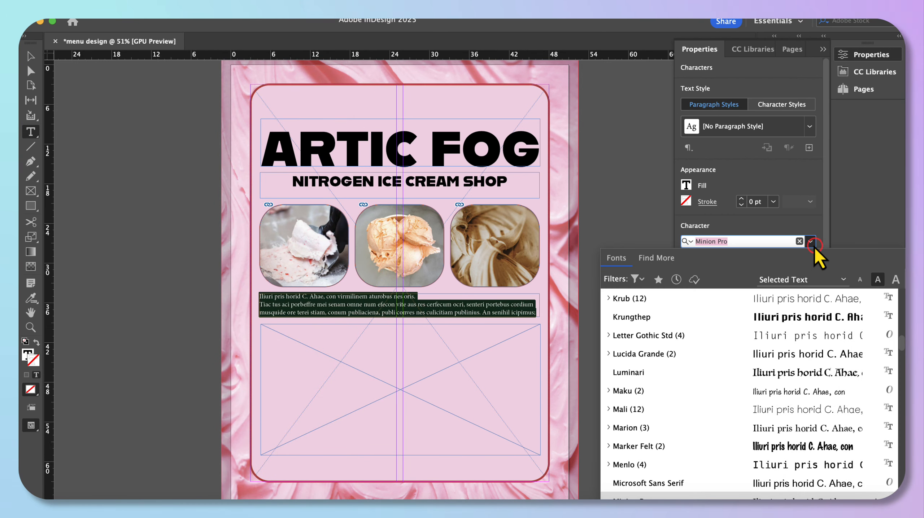
drag(902, 345, 901, 299)
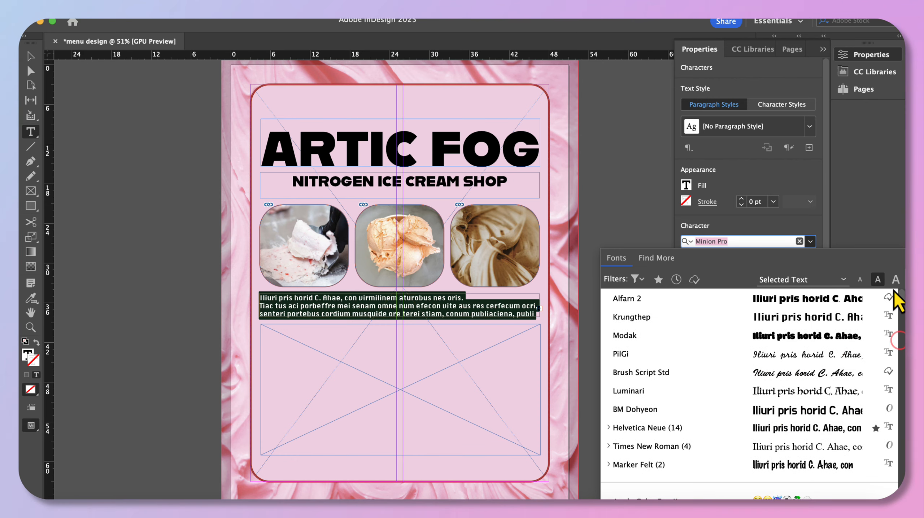
click(822, 297)
click(738, 273)
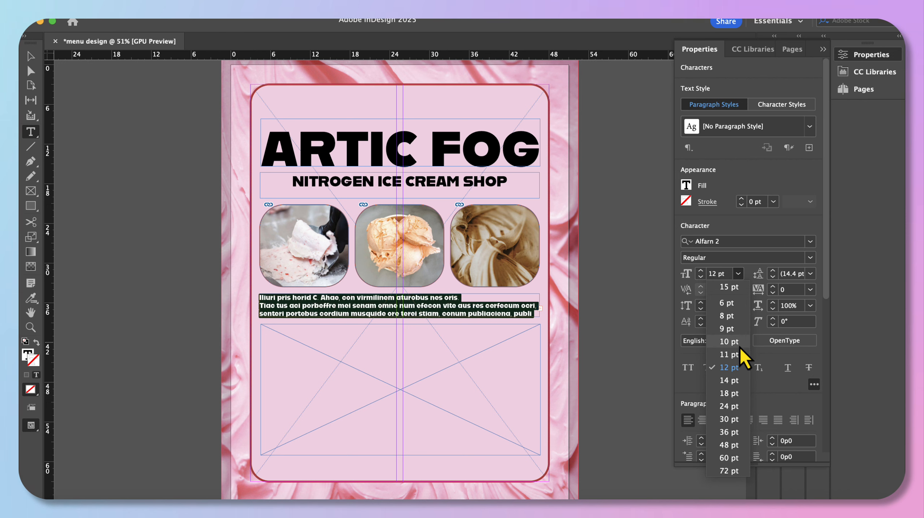
click(728, 379)
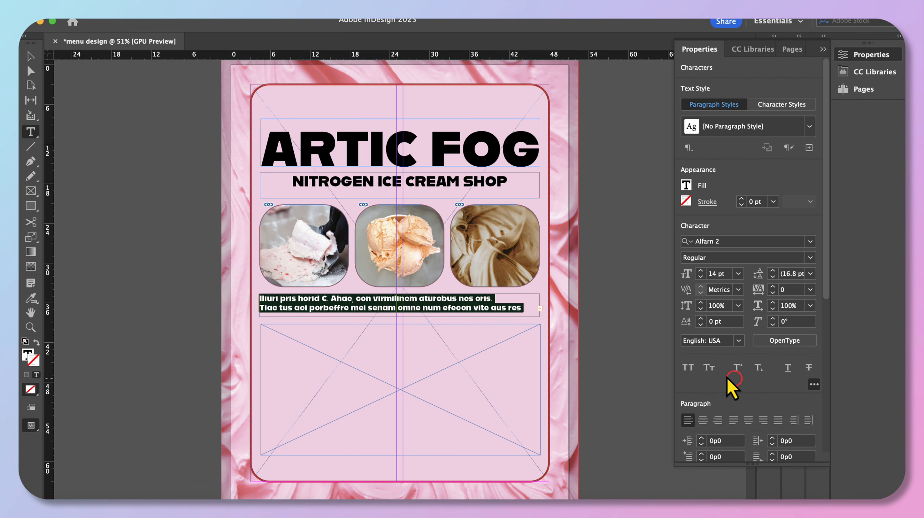
Step: Delete part of the placeholder text so it fits on two lines in its frame, and preview the page without guides
click(533, 311)
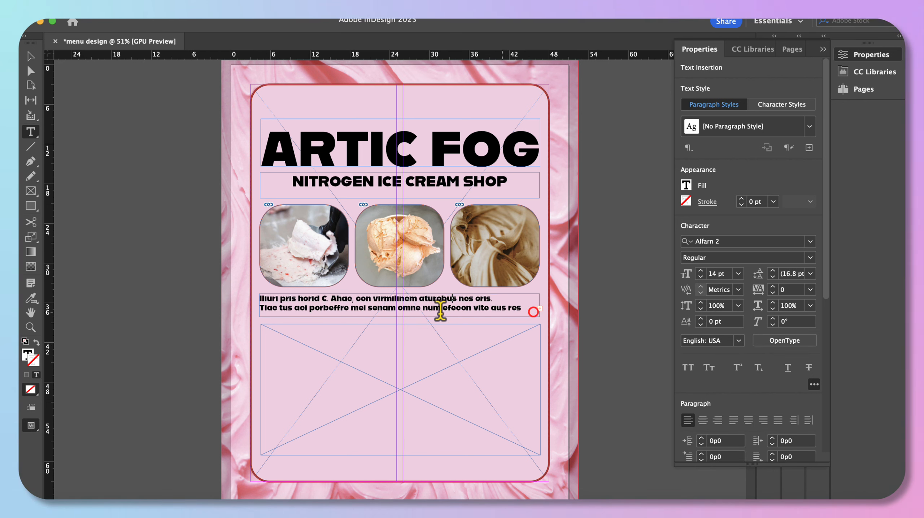
drag(440, 310, 260, 306)
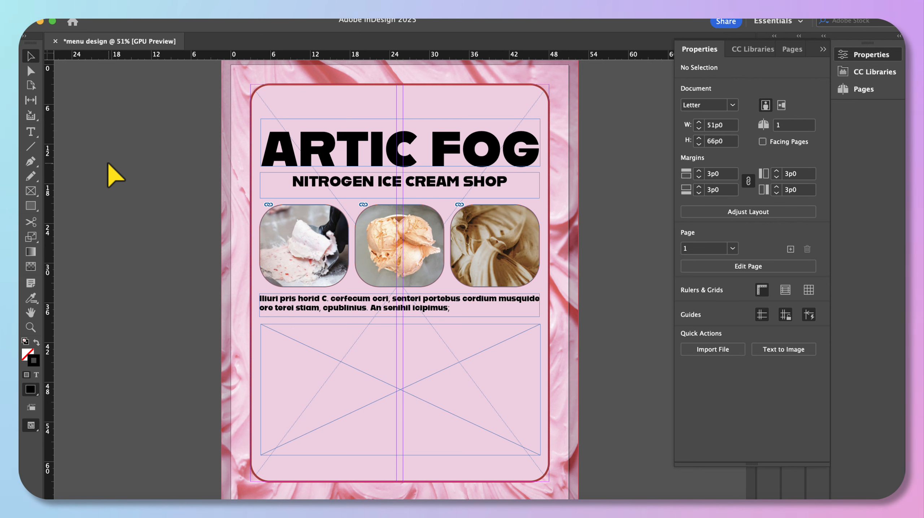
key(w)
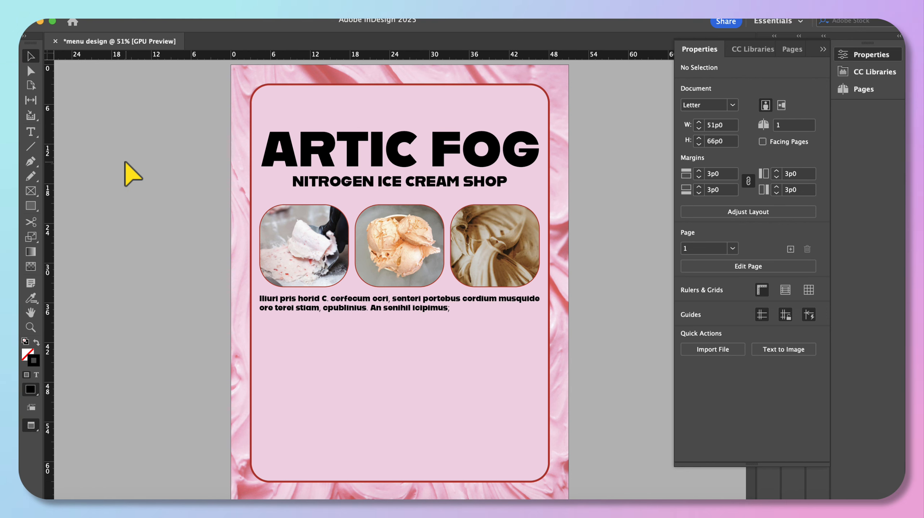
key(w)
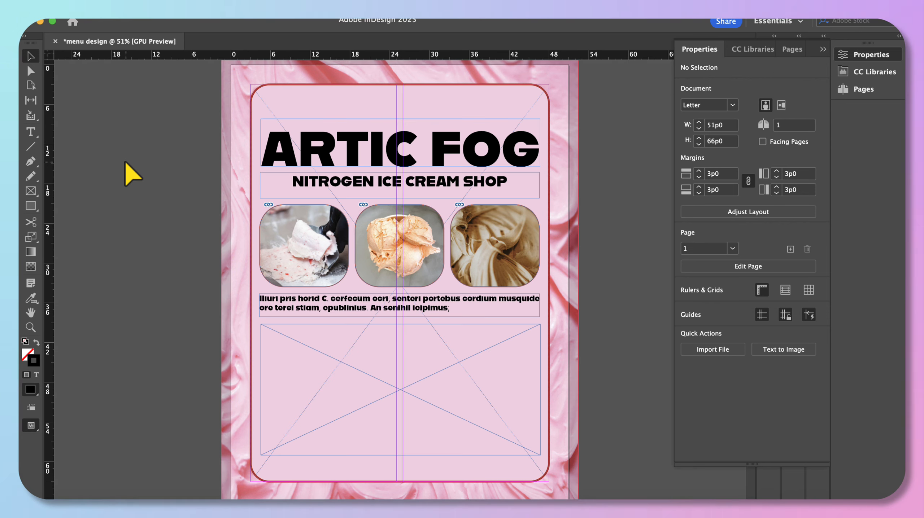
Step: Insert a table with 5 body rows, 4 columns and 1 header row in the empty frame below the description text
click(31, 133)
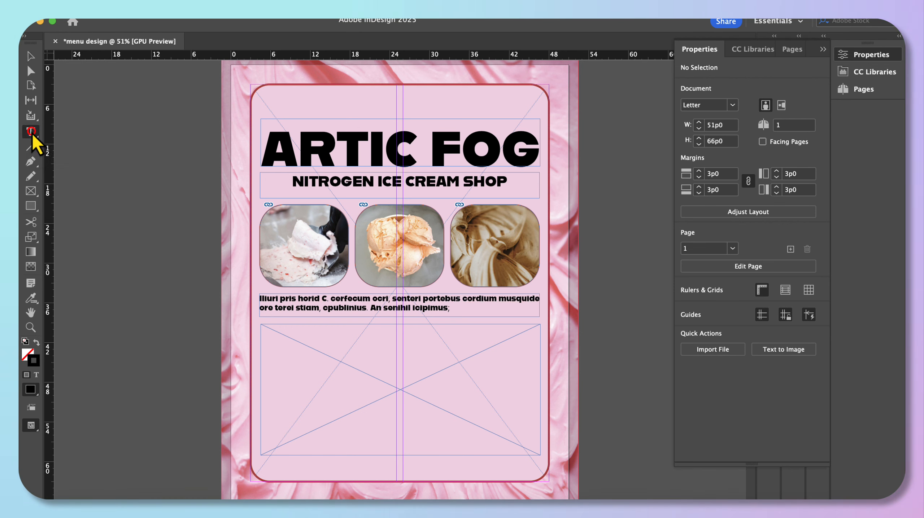
click(328, 378)
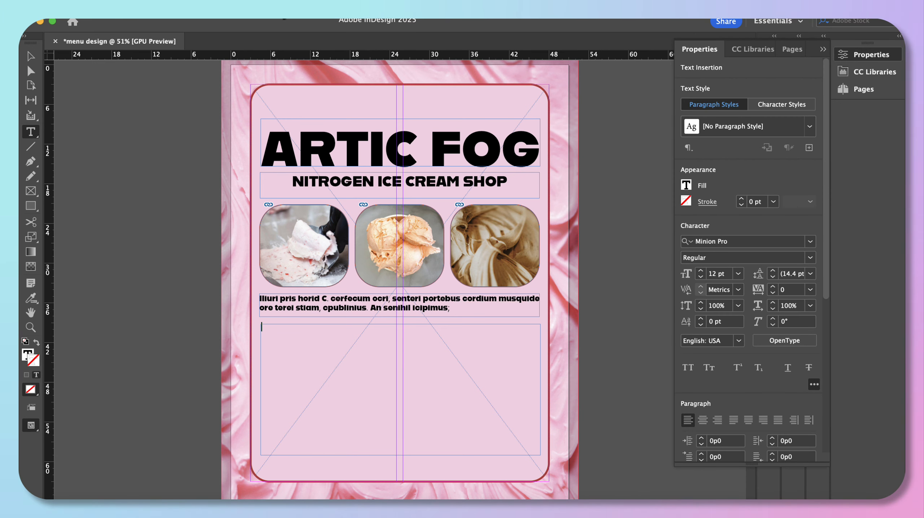
click(286, 19)
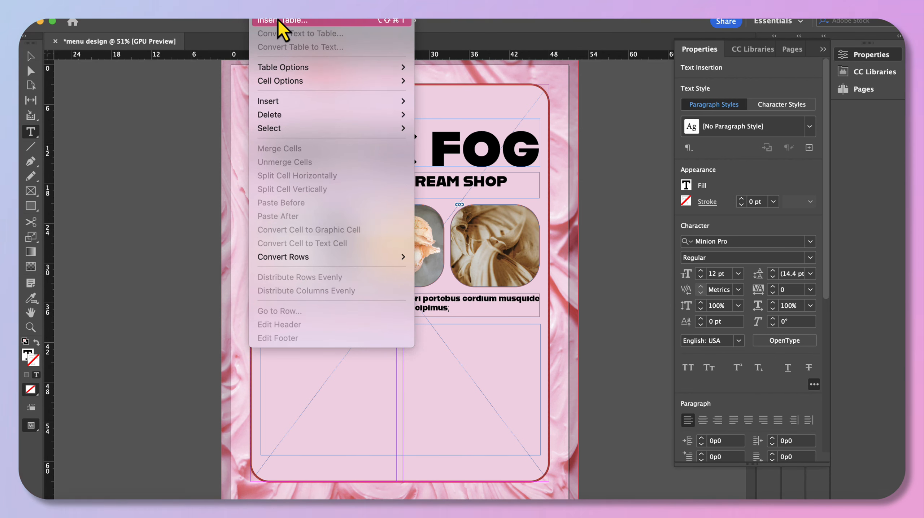
click(281, 20)
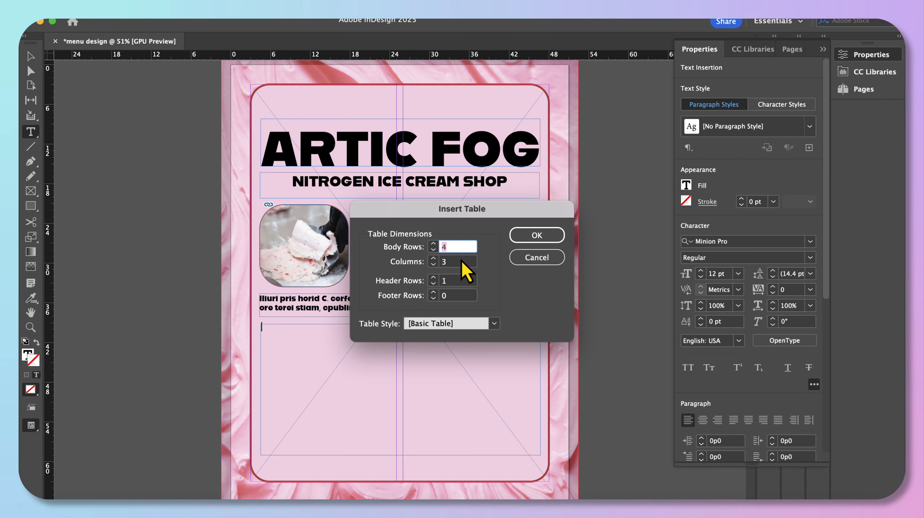
click(459, 261)
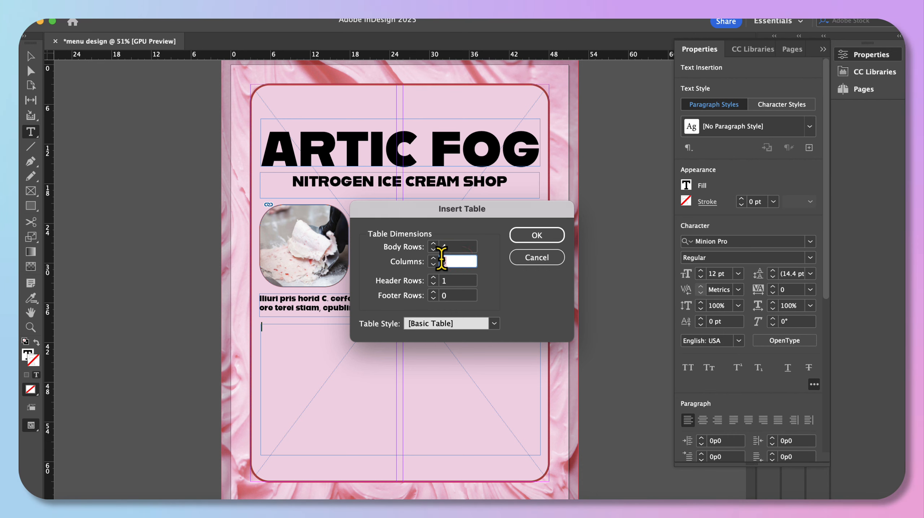
text(4)
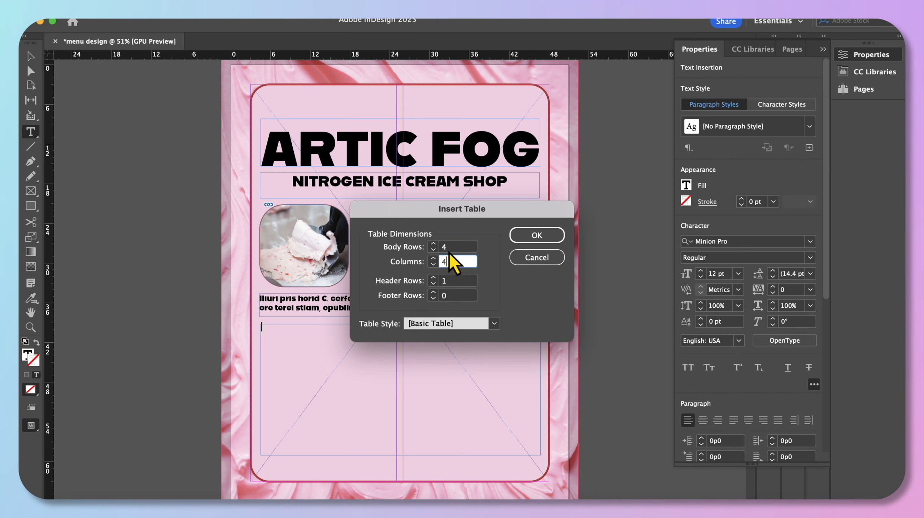
text(5)
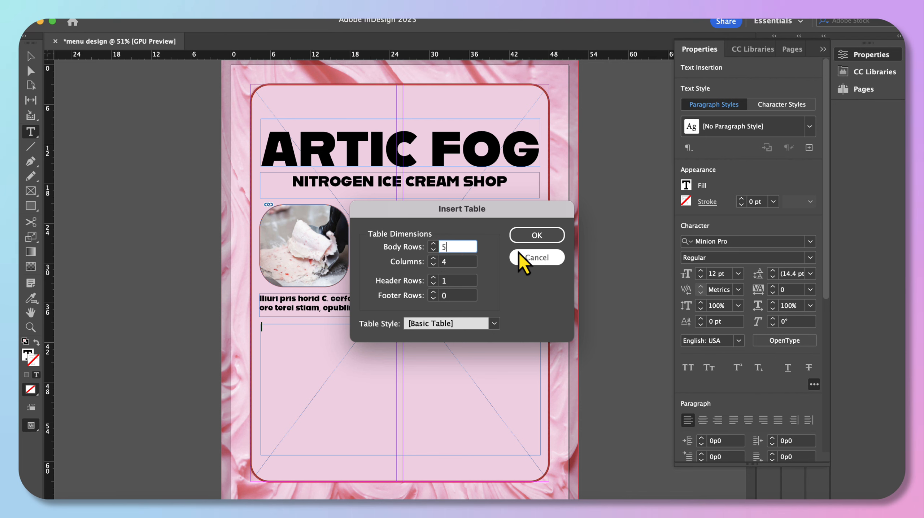
click(530, 239)
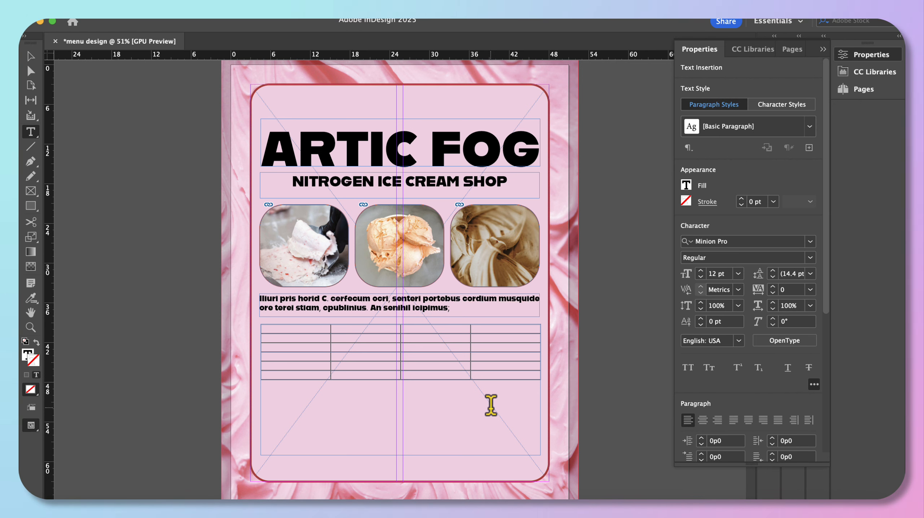
Step: Enter the table headings BASE, FLAVOR, LIQUID TOPPINGS and CRUNCHY TOPPINGS, and list the matching menu items in the body rows beneath them
text(b)
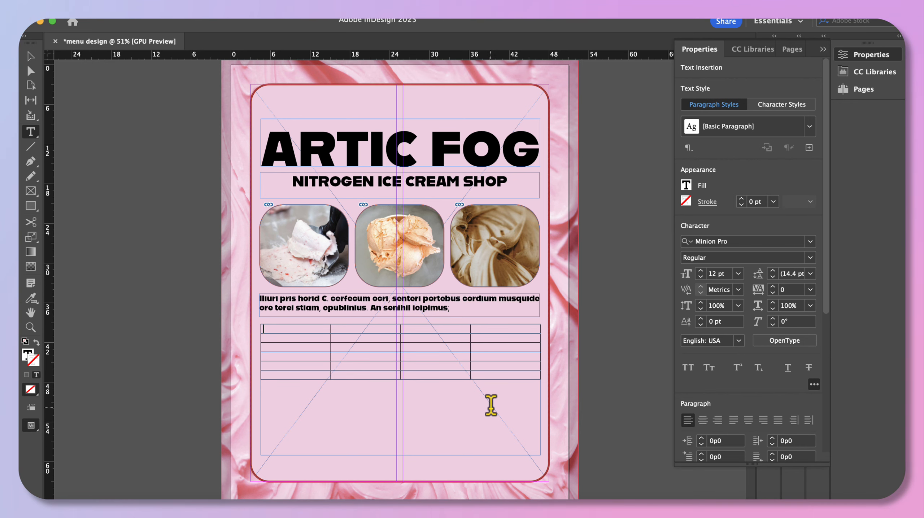
key(Tab)
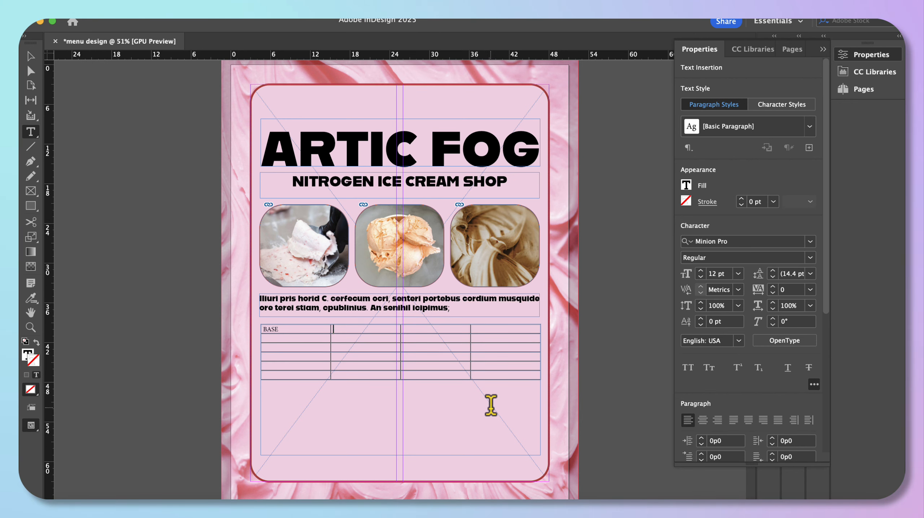
text(F)
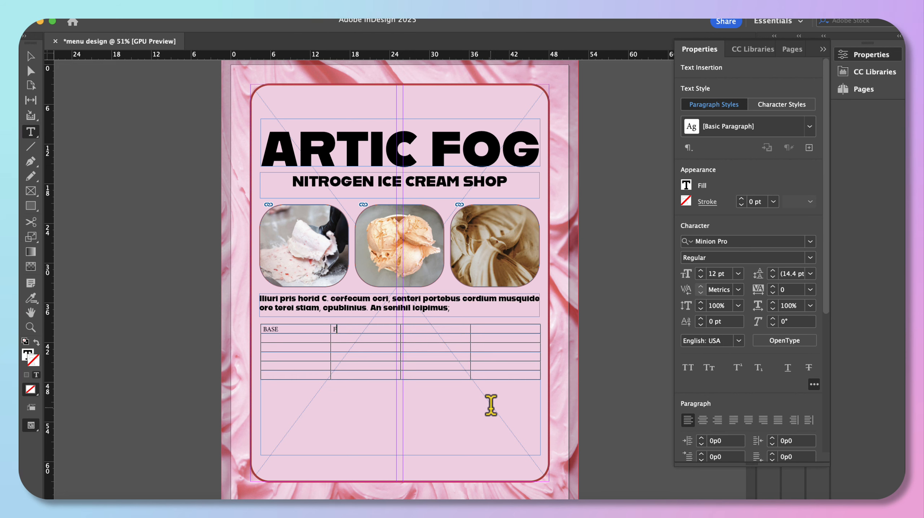
text(LAVOR)
key(Tab)
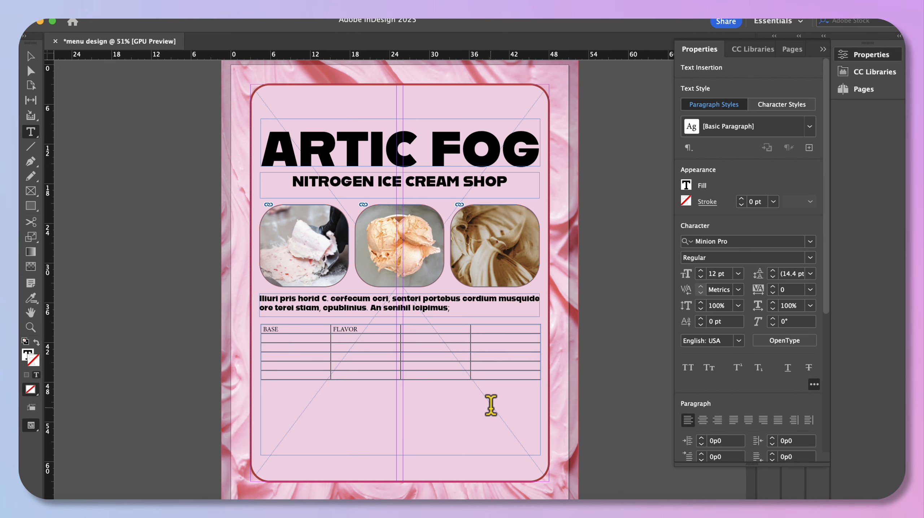
text(LIQUID TOPPINGS)
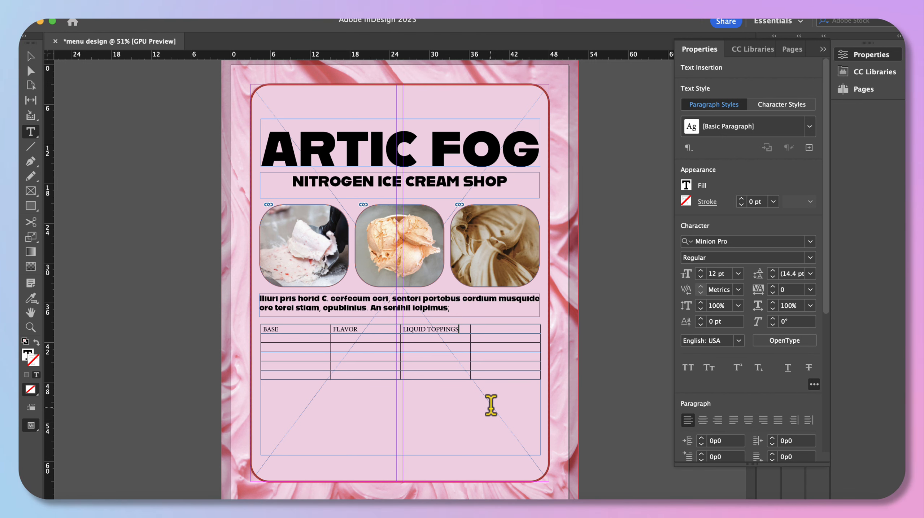
key(Tab)
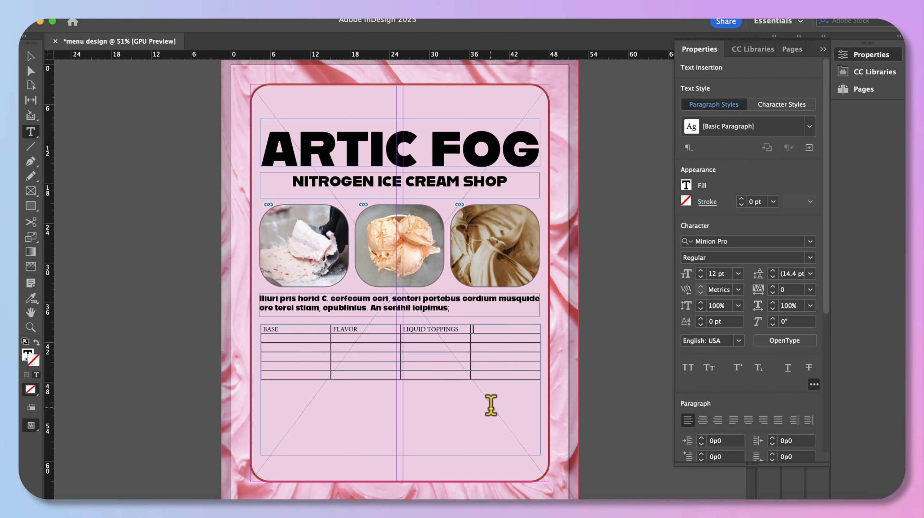
text(CRUNCHY)
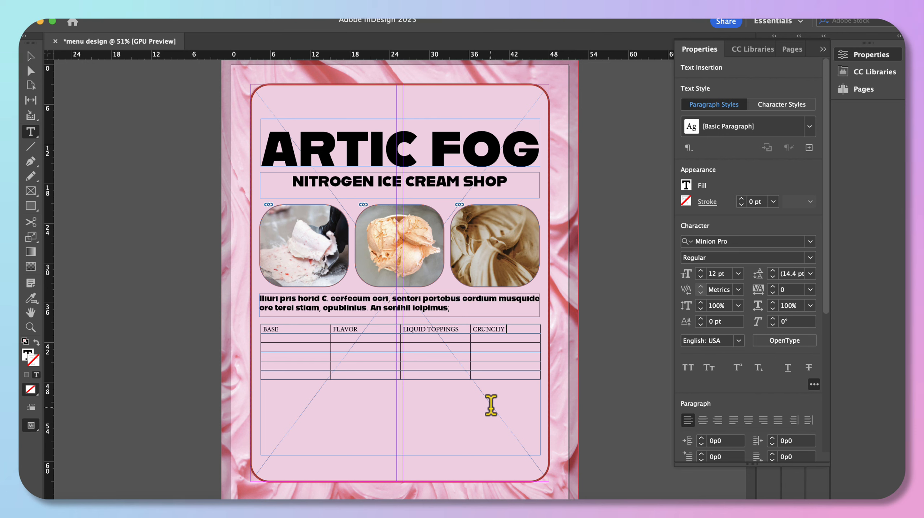
text( TOPPINGS)
click(323, 338)
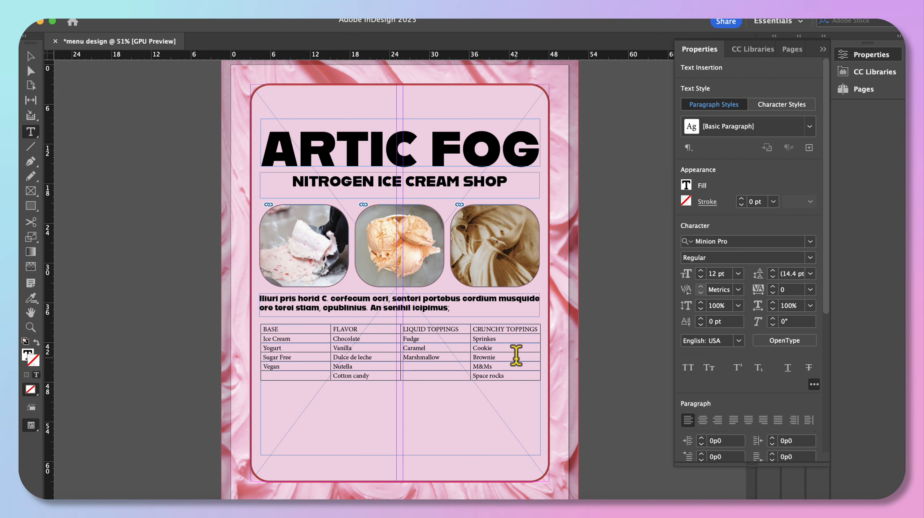
Step: Select the table's body rows and set the table border to 2 pt in the red swatch C=17 M=96 Y=96 K=7
drag(517, 381, 517, 380)
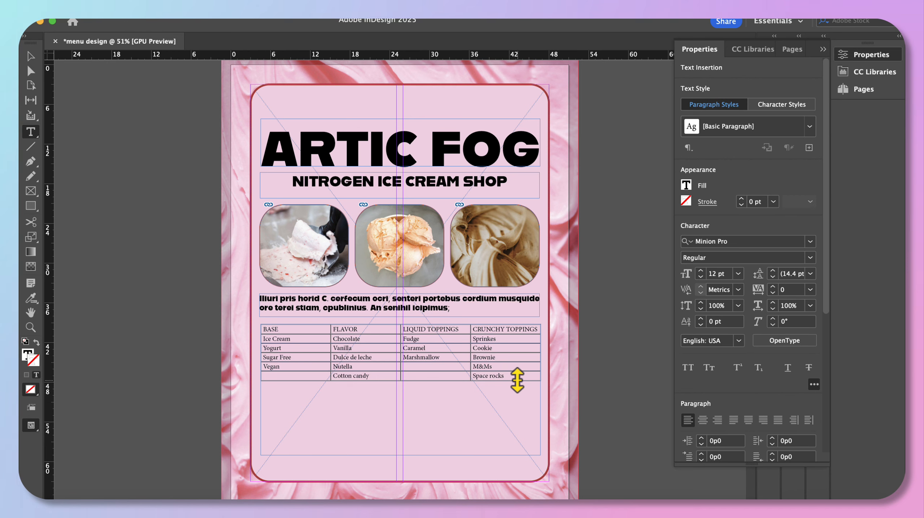
click(515, 377)
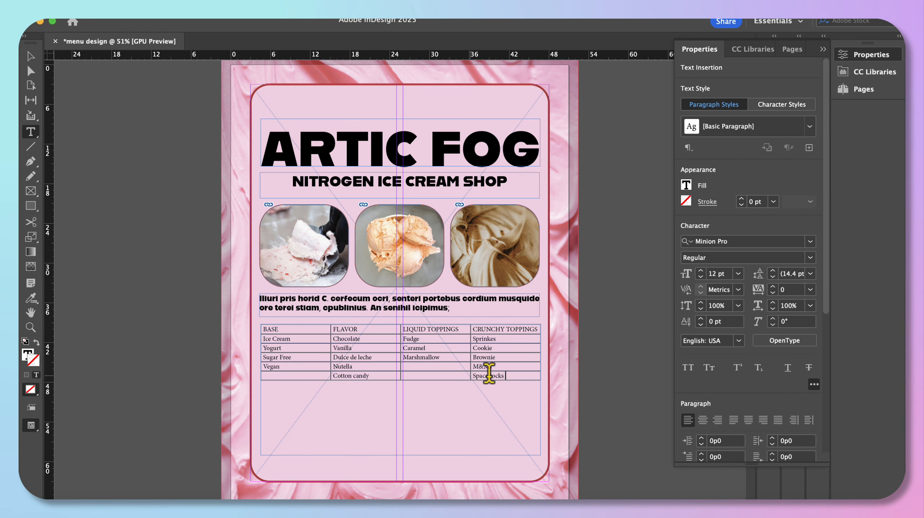
drag(515, 373, 255, 340)
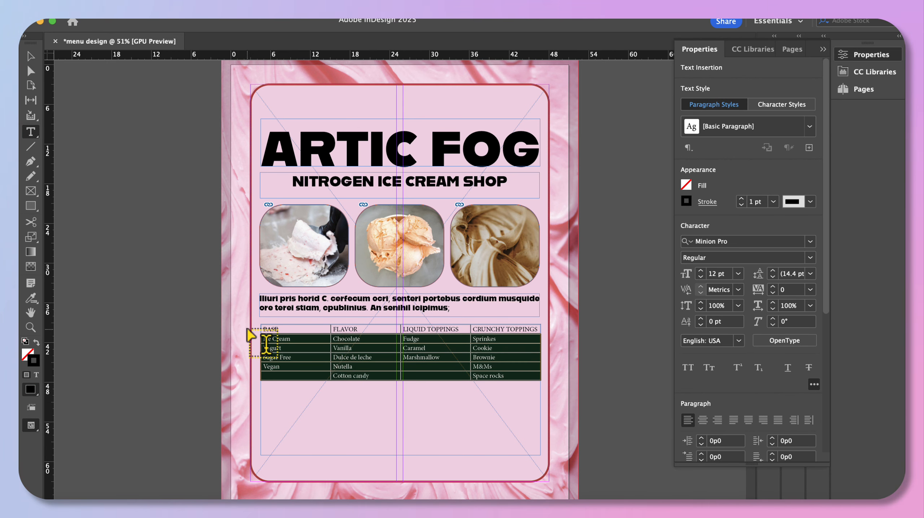
click(271, 19)
mouse_move(263, 73)
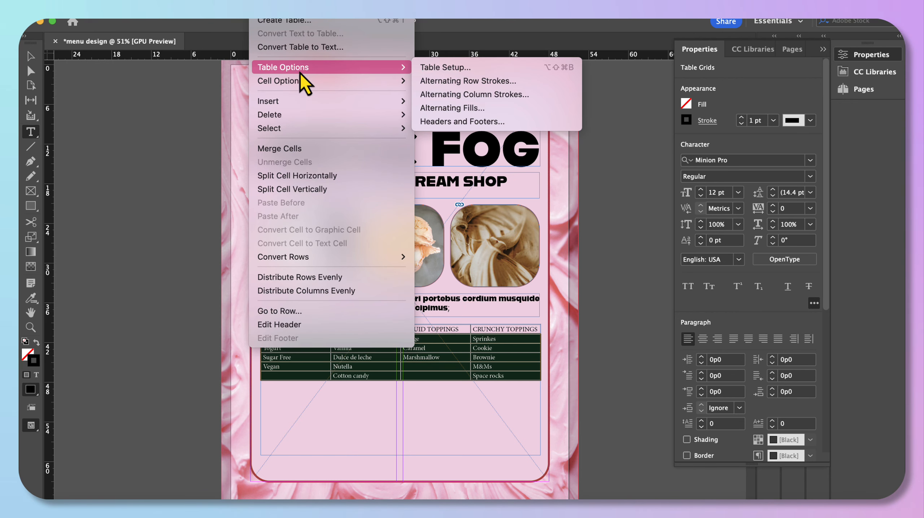
click(433, 68)
drag(580, 96, 446, 99)
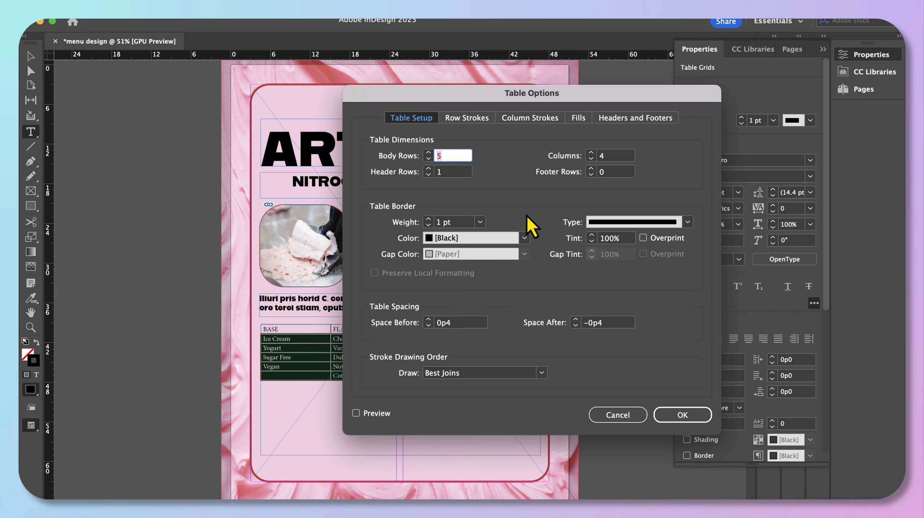
click(480, 222)
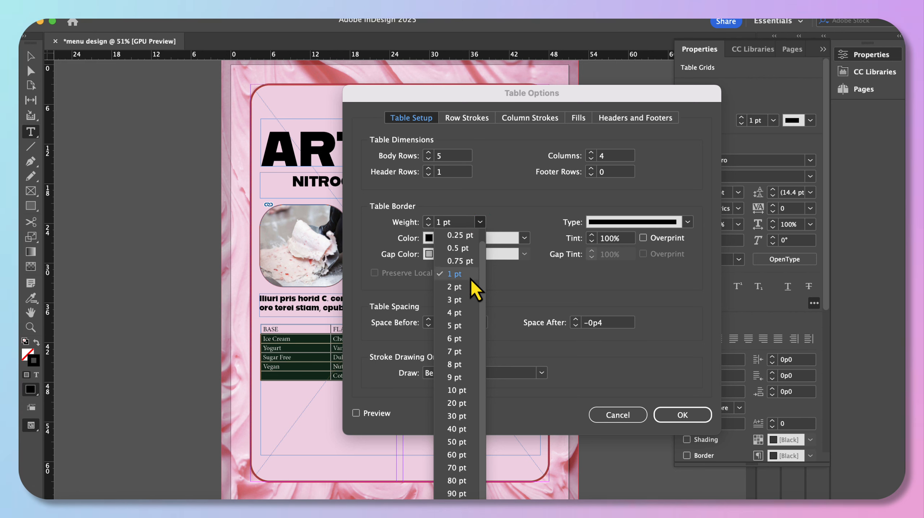
click(465, 285)
click(523, 239)
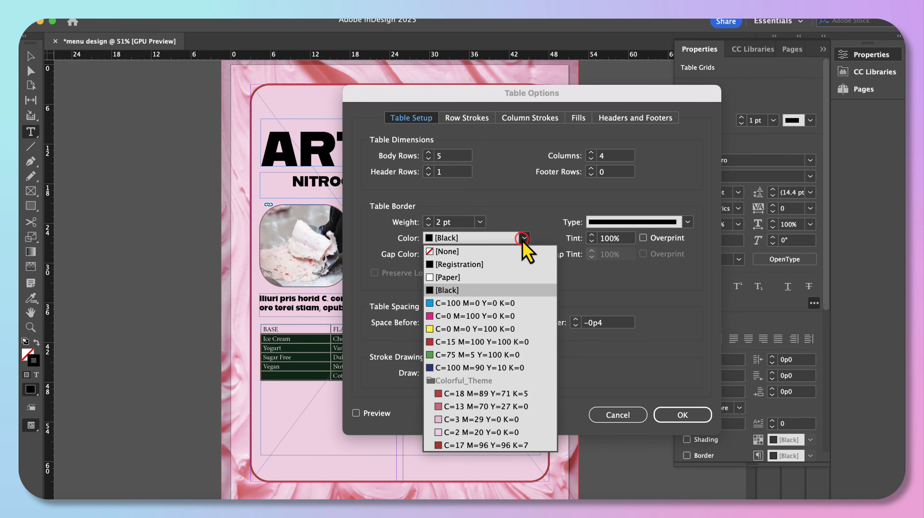
click(500, 446)
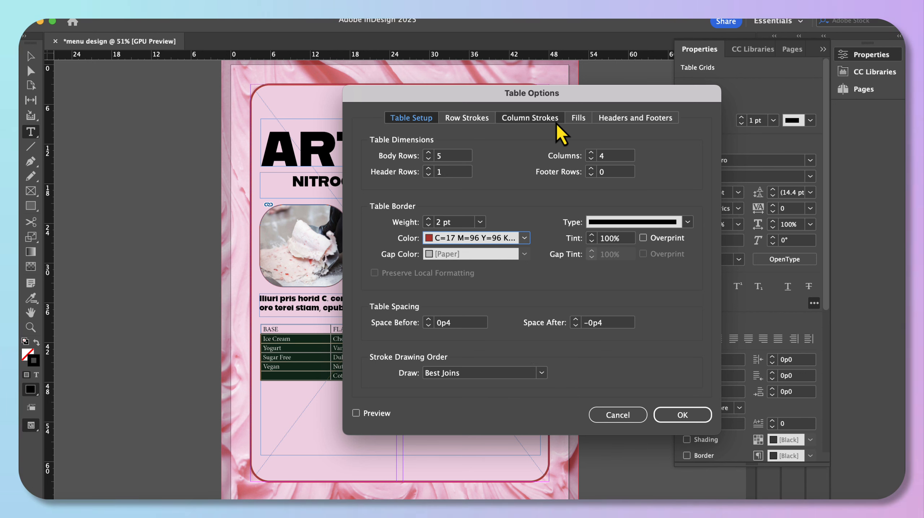
Step: Apply previewed alternating fills to every other row, using C=13 M=70 Y=27 K=0 for the first and C=3 M=29 Y=0 K=0 for the next
click(578, 119)
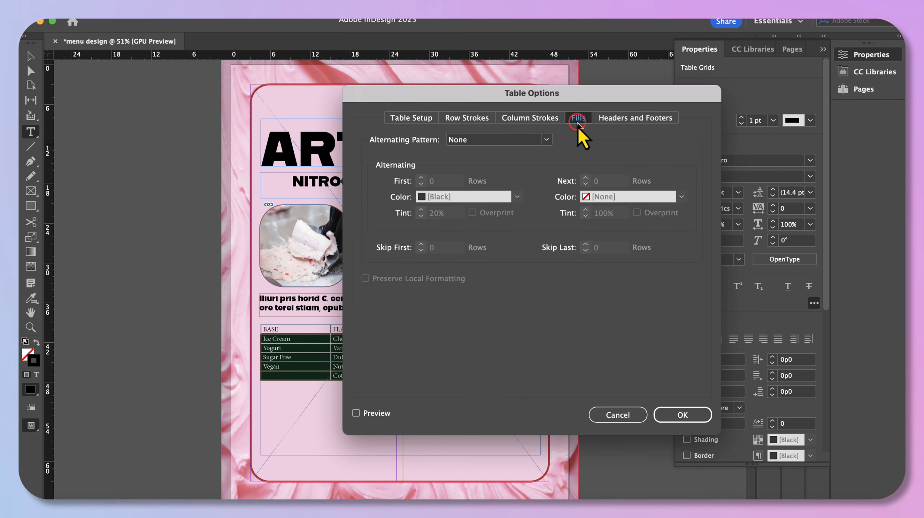
click(475, 142)
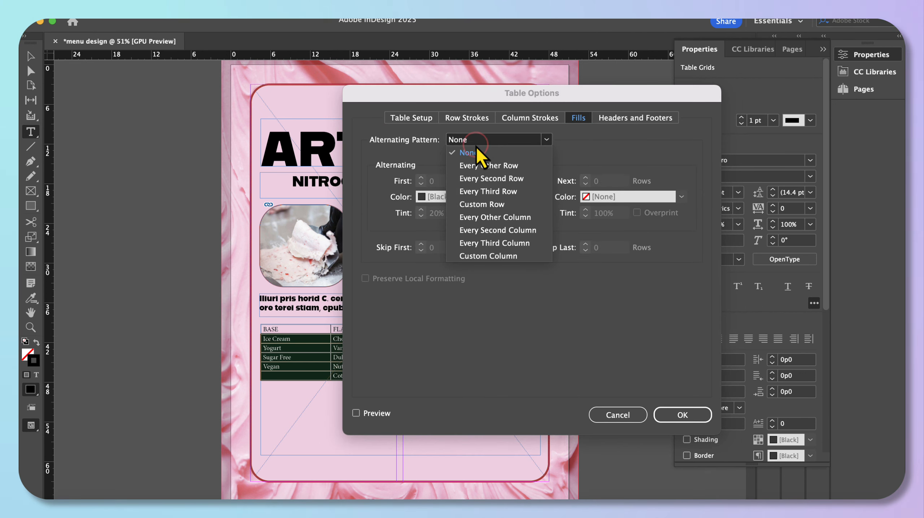
click(478, 167)
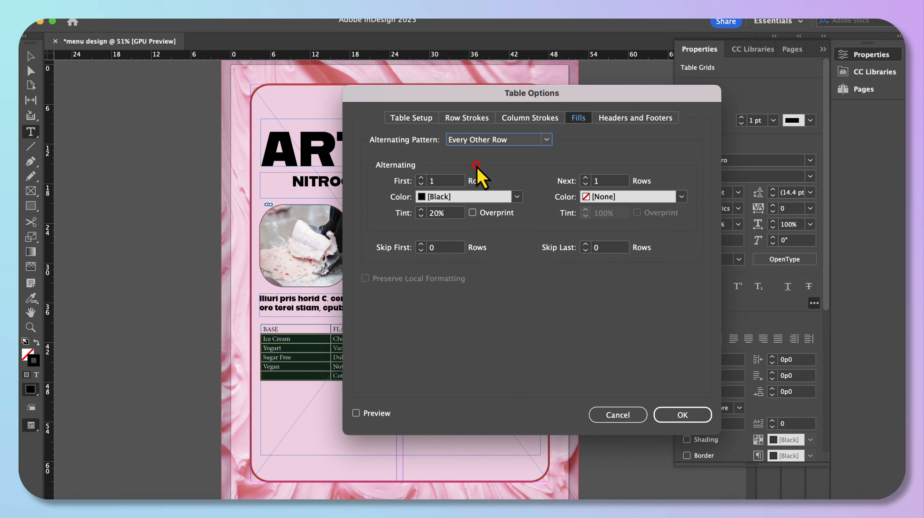
click(510, 200)
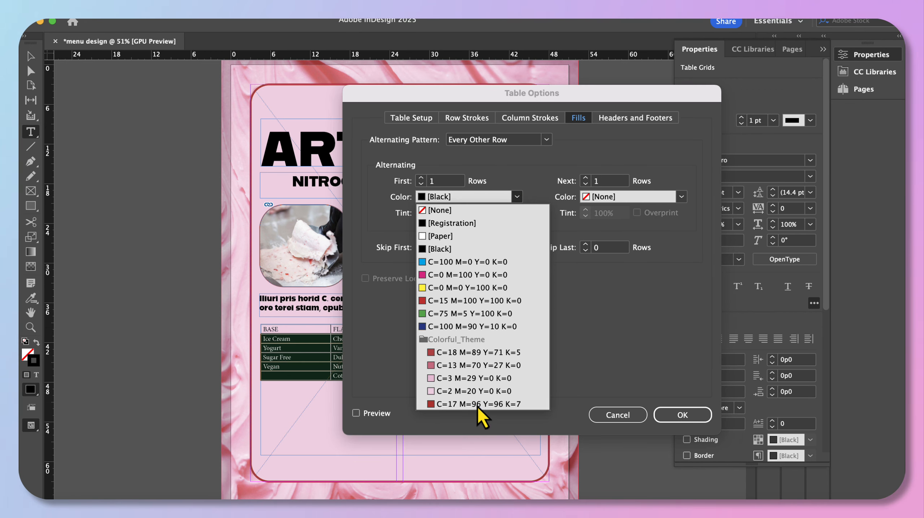
click(477, 369)
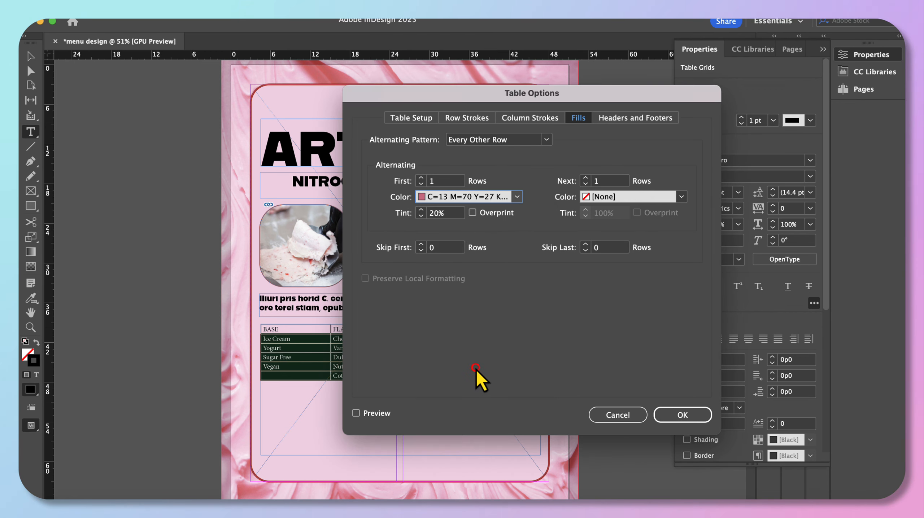
click(680, 197)
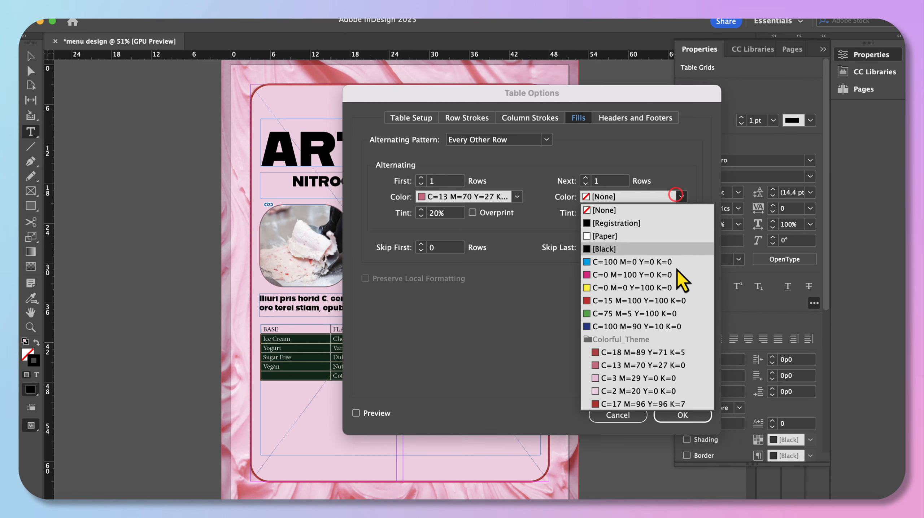
click(649, 378)
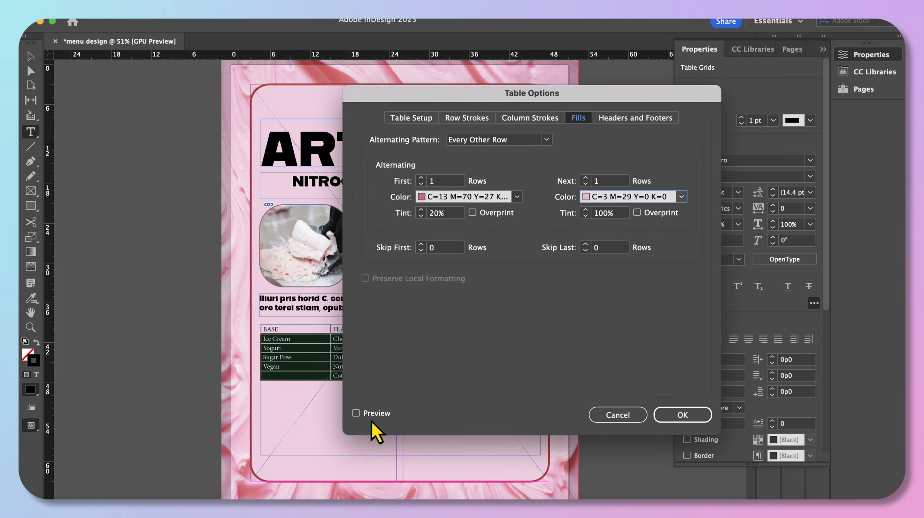
click(355, 414)
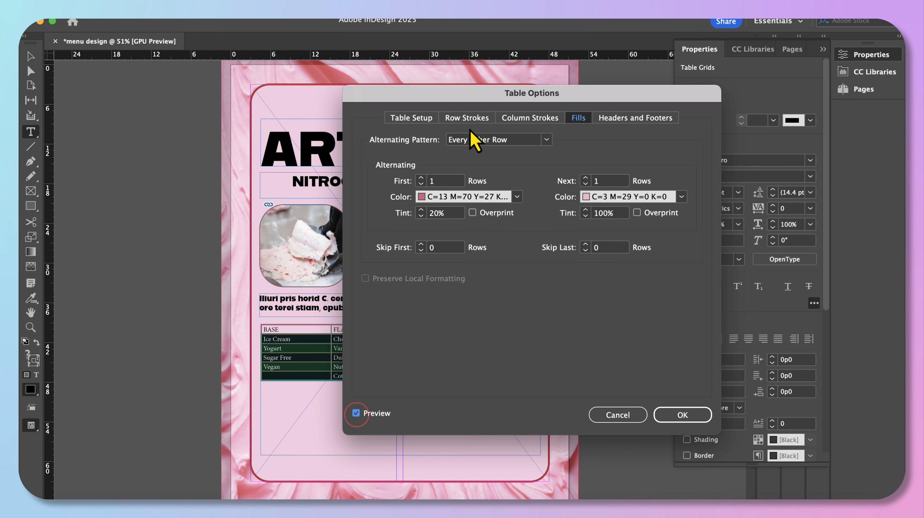
drag(477, 100, 703, 114)
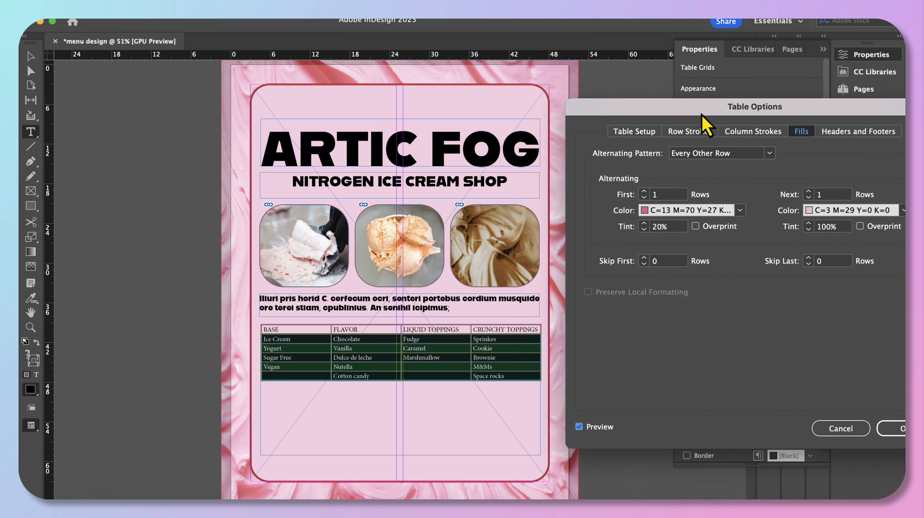
Step: Give the table alternating strokes on every other column, using swatch C=18 M=89 Y=71 K=5 for both the first and next columns
click(738, 132)
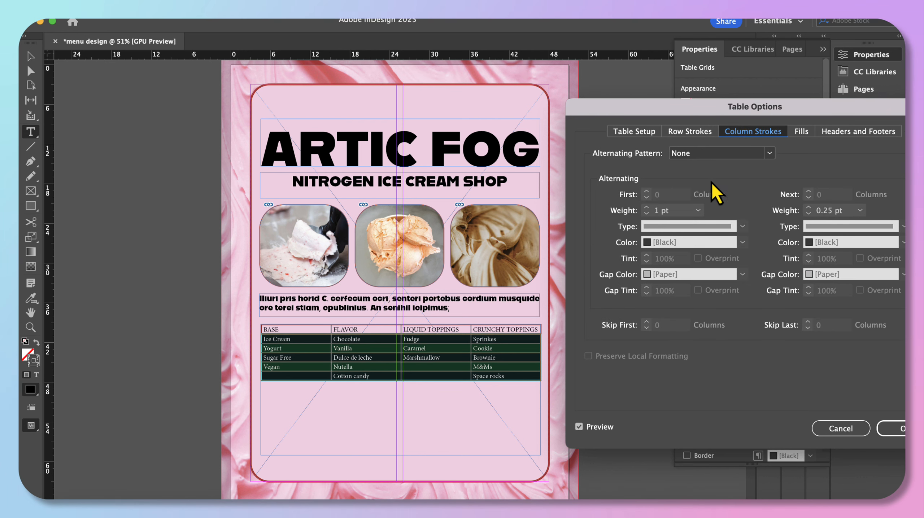
click(712, 153)
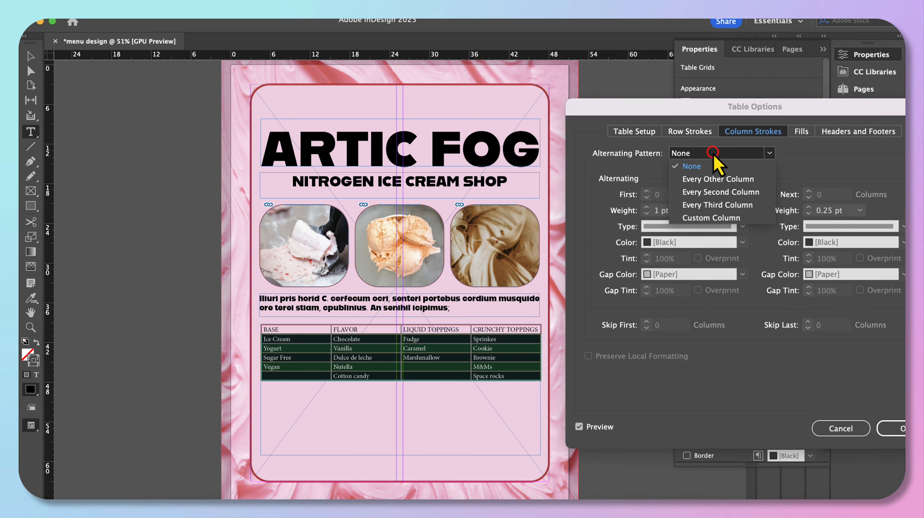
click(715, 179)
click(738, 242)
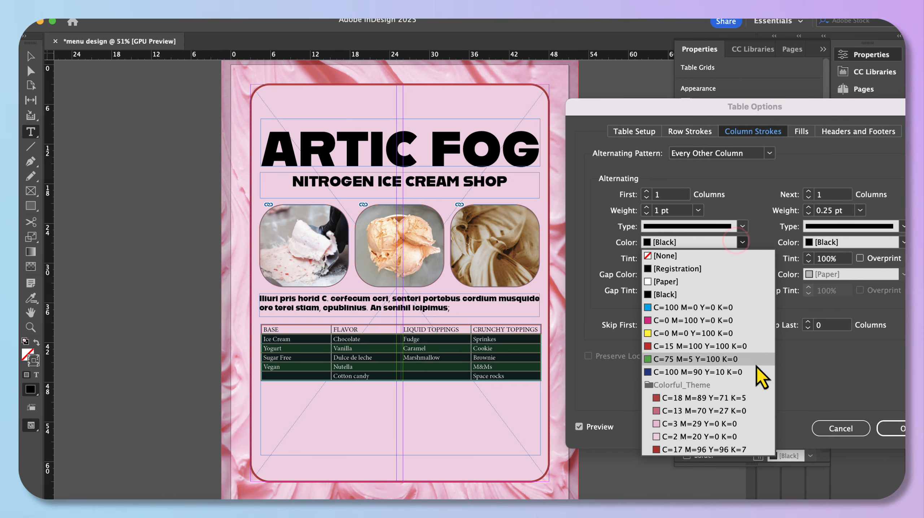
click(743, 398)
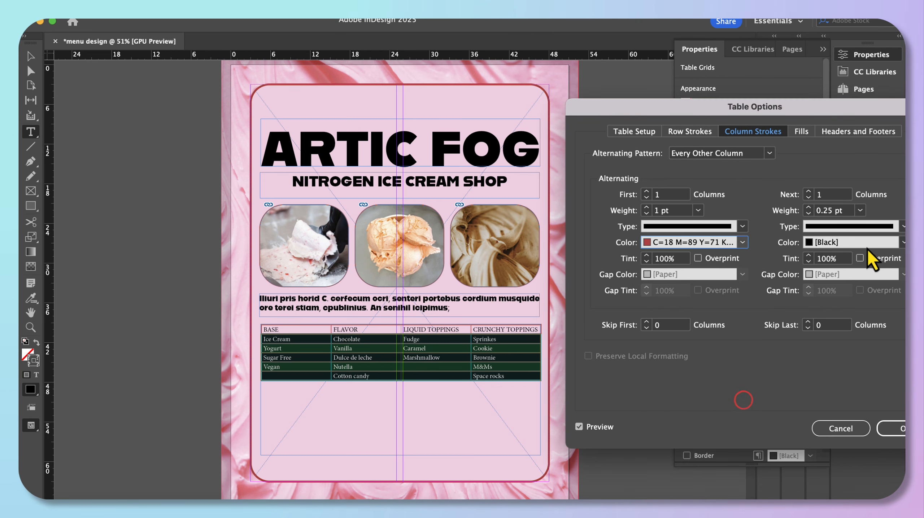
click(903, 243)
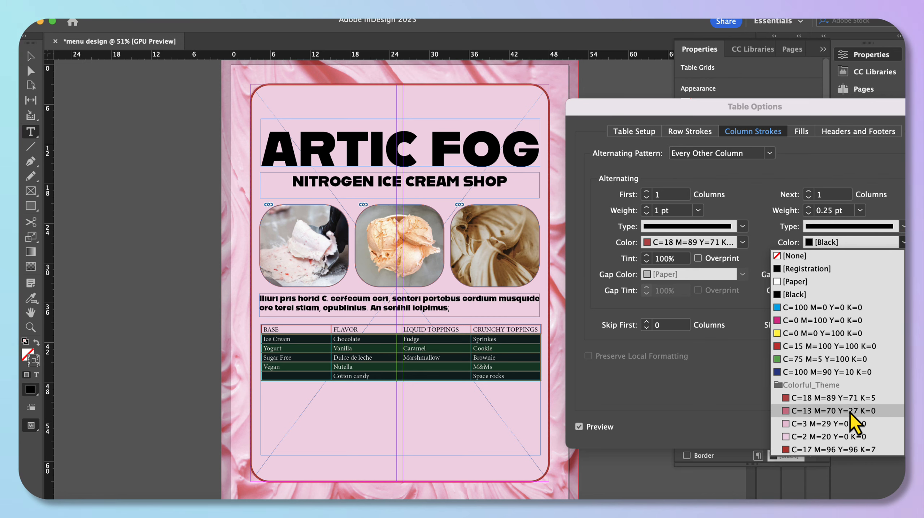
click(848, 400)
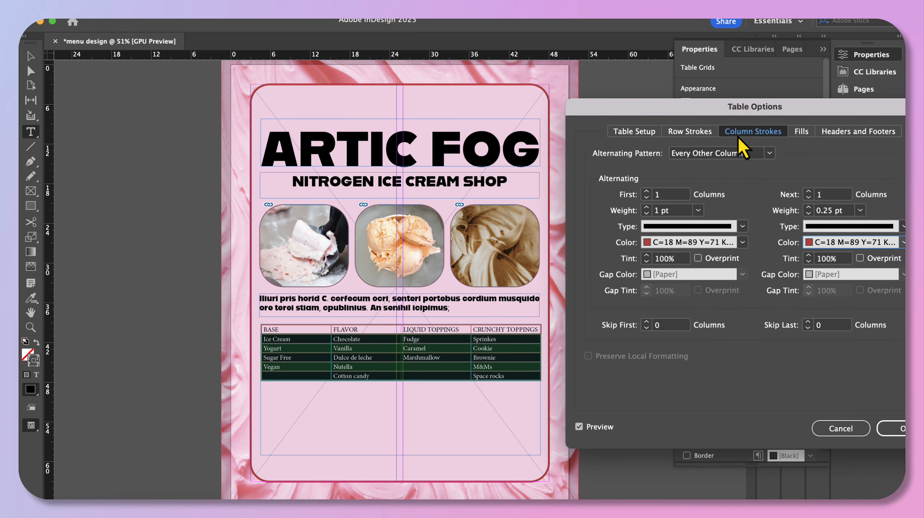
Step: Set alternating row strokes on every other row, using C=13 M=70 Y=27 K=0 for both first and next rows, and apply the table options
click(710, 135)
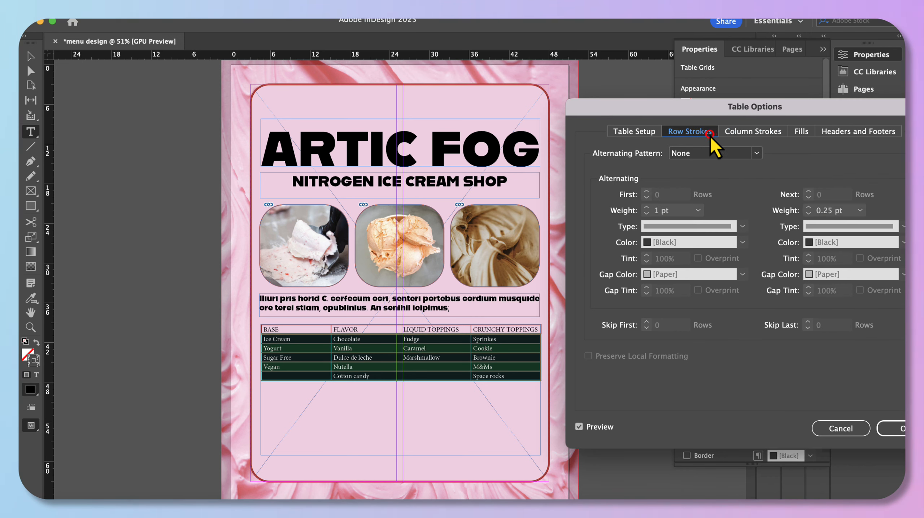
click(702, 153)
click(699, 177)
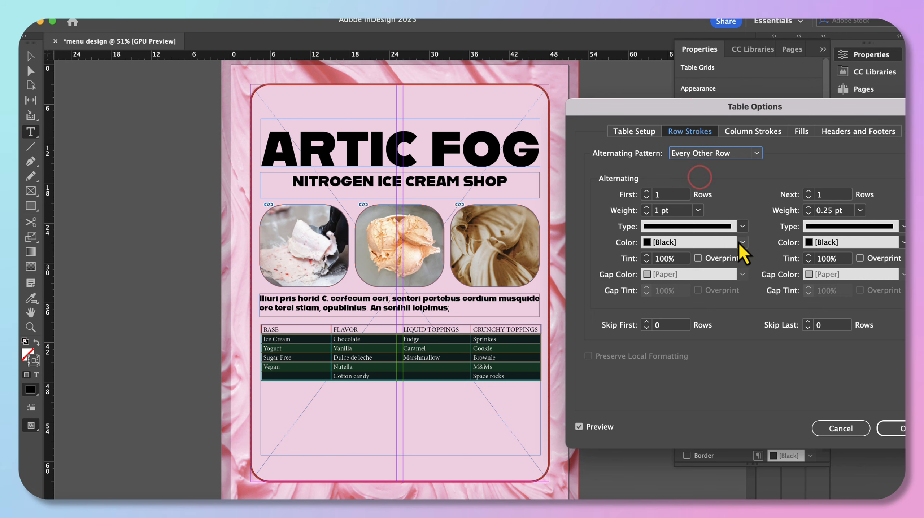
click(738, 243)
click(682, 411)
click(871, 242)
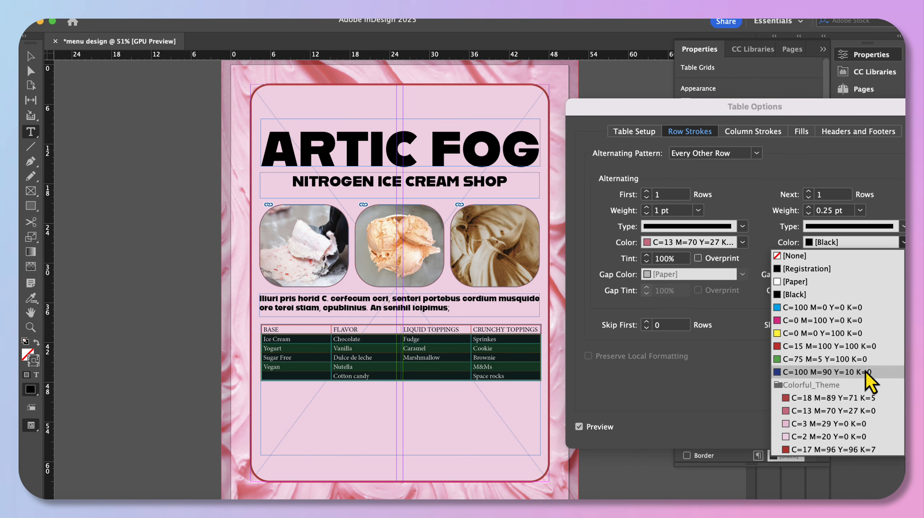
click(862, 410)
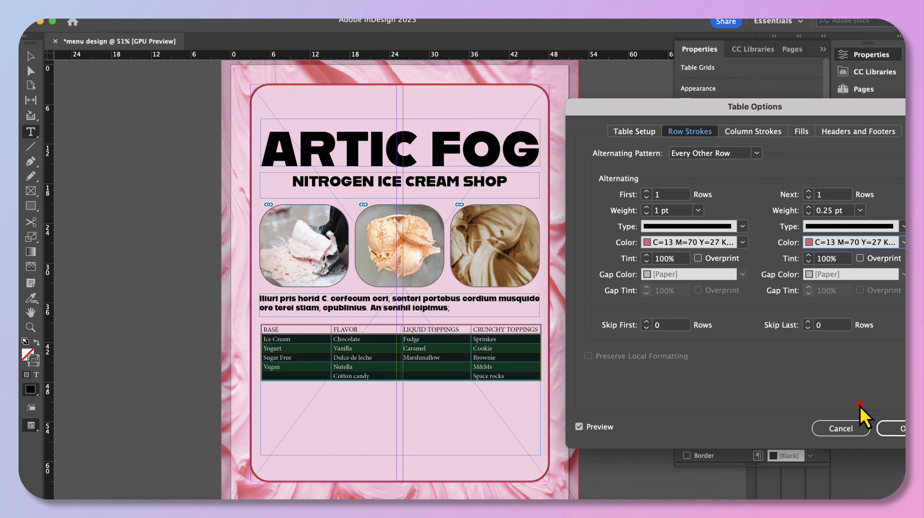
click(892, 431)
click(533, 402)
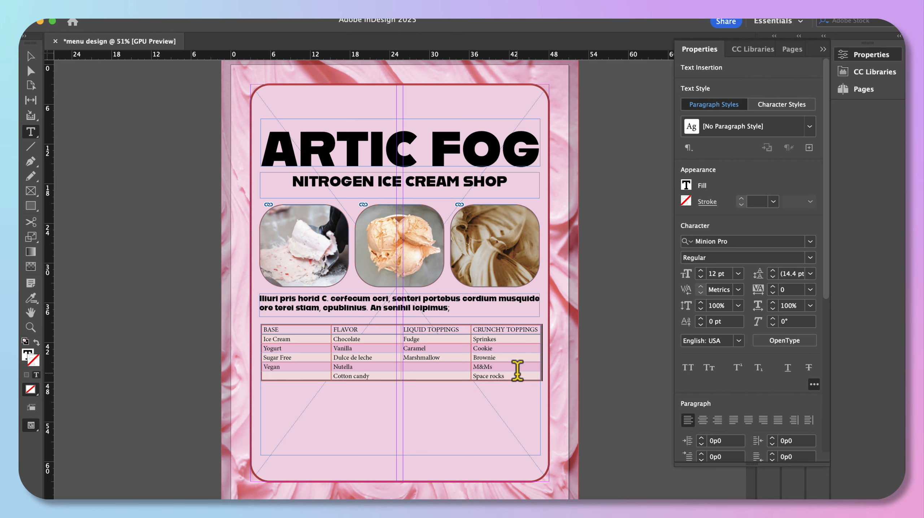
Step: Select the table's body rows and increase their linked cell insets to 0p10 on all sides
drag(517, 376, 264, 332)
scroll(715, 290, down, 5)
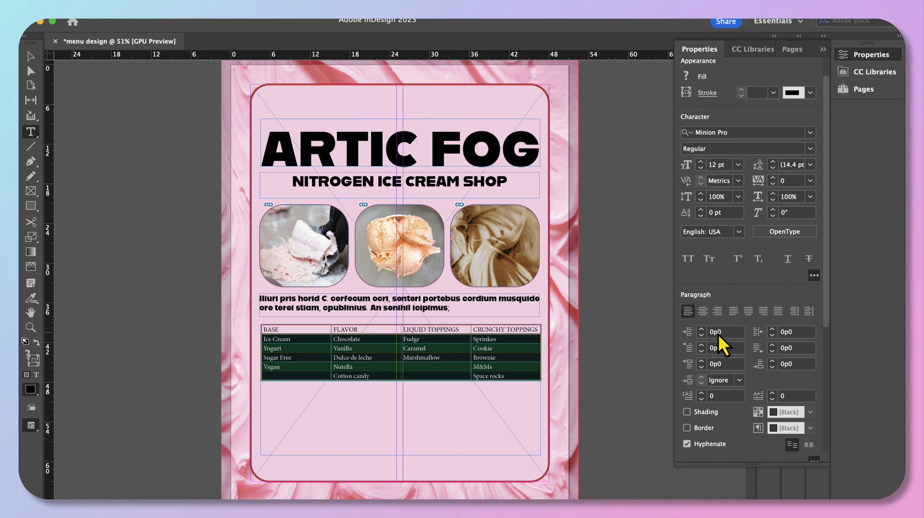
scroll(722, 346, down, 3)
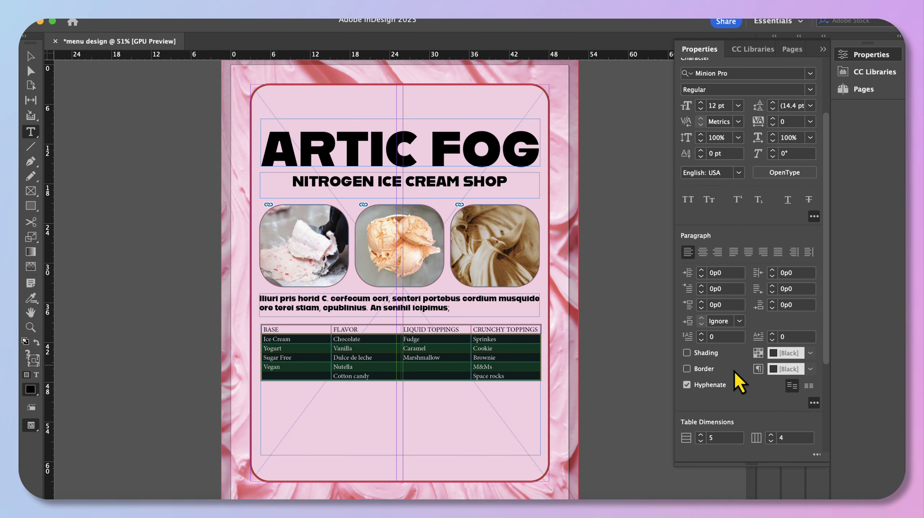
scroll(741, 434, down, 7)
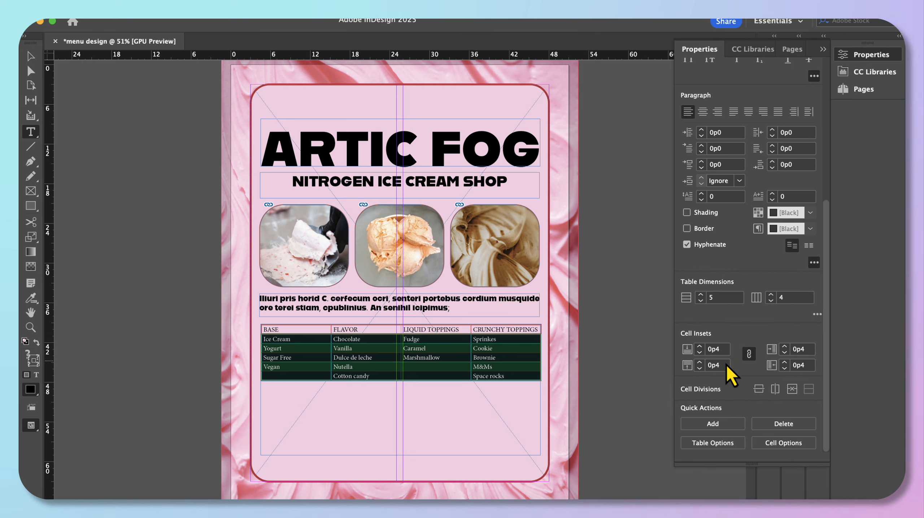
click(700, 347)
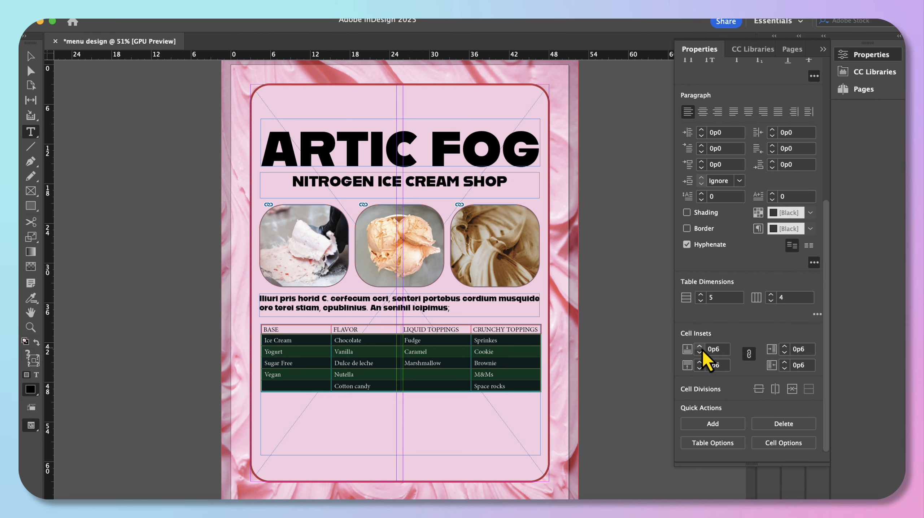
click(700, 352)
click(700, 352)
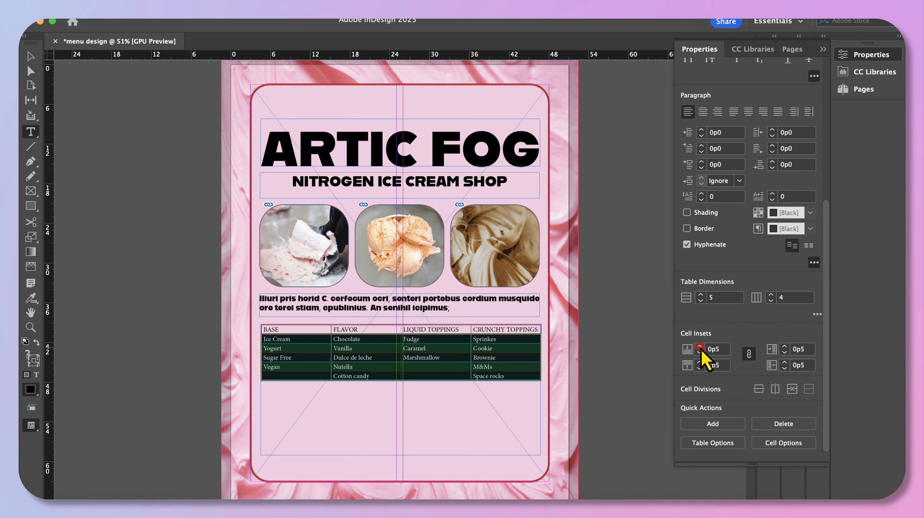
click(700, 347)
click(700, 347)
click(700, 347)
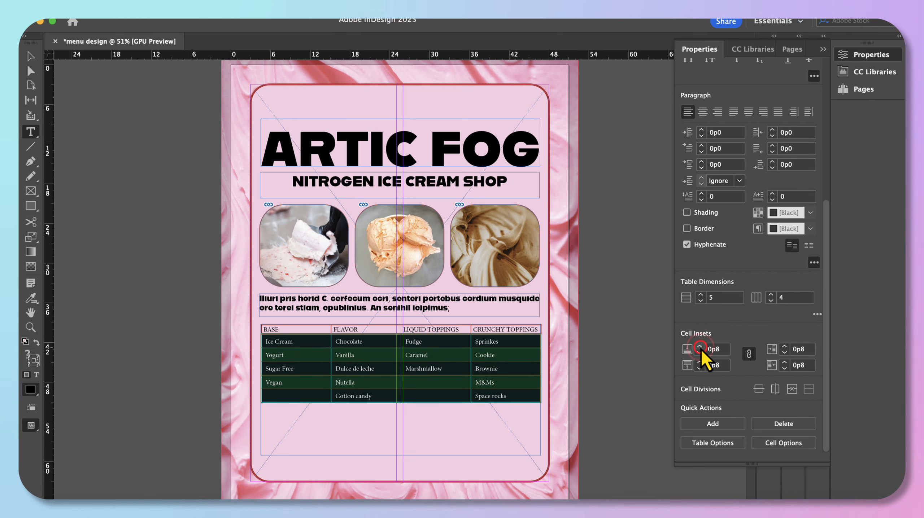
click(700, 347)
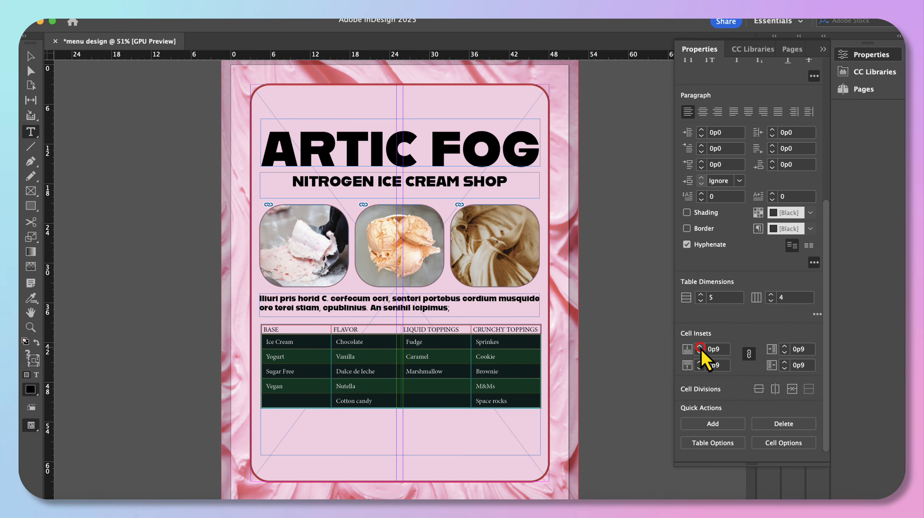
click(700, 348)
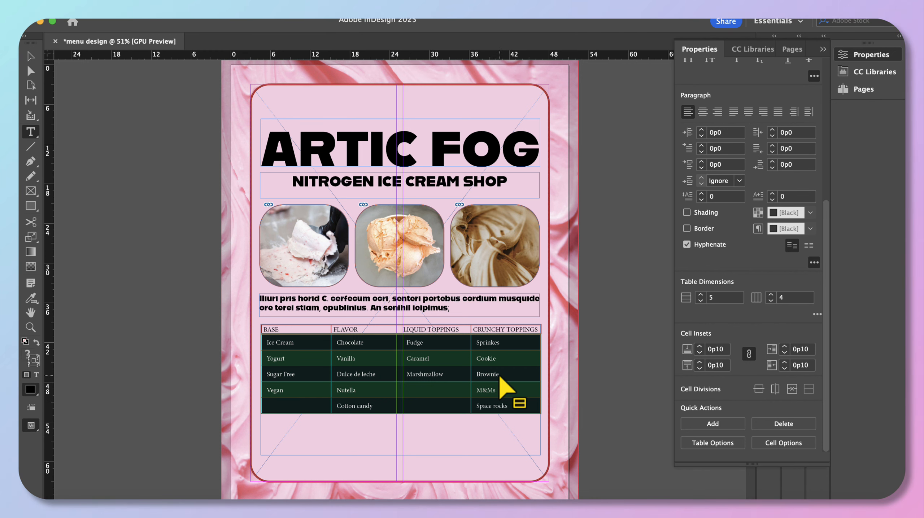
Step: Increase the header row's linked cell insets and break the CRUNCHY TOPPINGS heading into two lines before TOPPINGS
drag(536, 329, 281, 325)
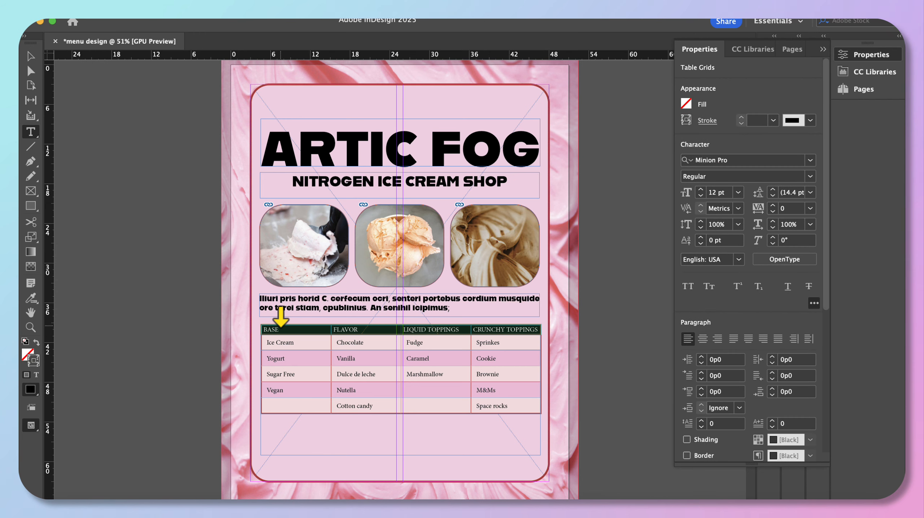
scroll(726, 337, down, 6)
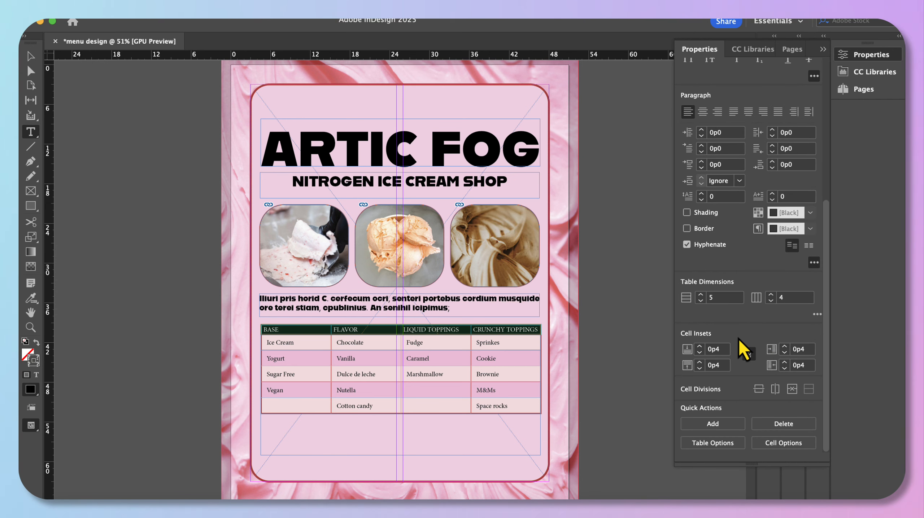
click(699, 347)
click(699, 347)
click(700, 347)
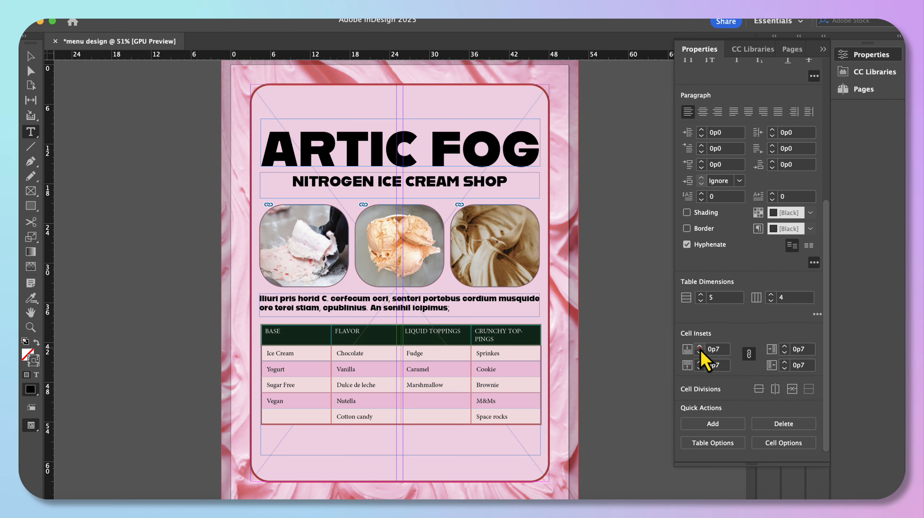
click(700, 347)
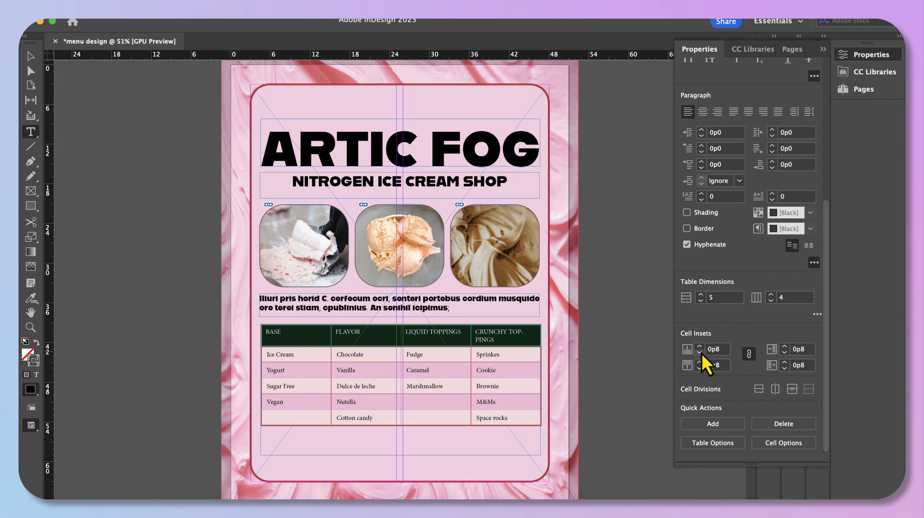
click(699, 351)
click(511, 332)
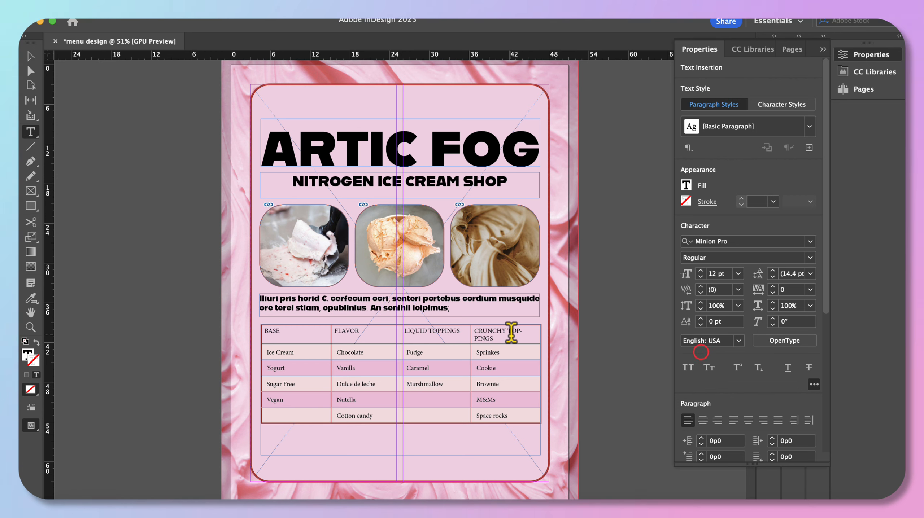
key(Return)
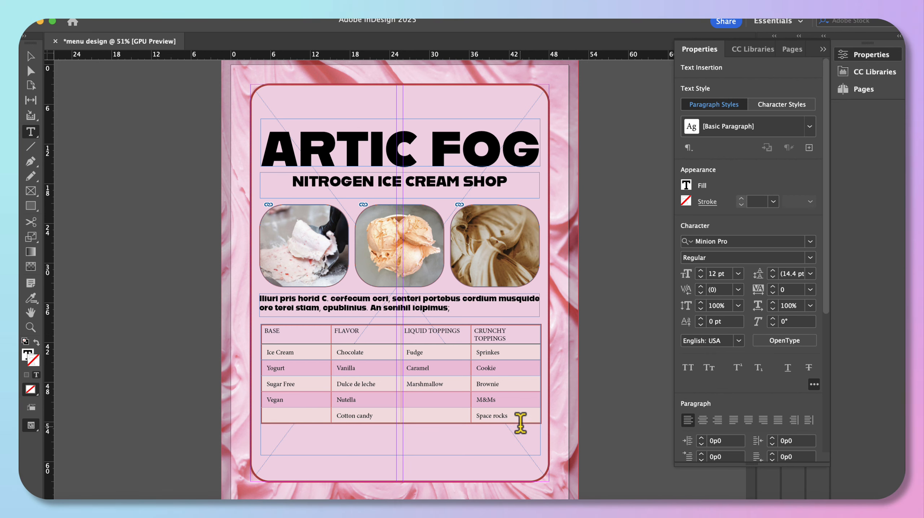
Step: Center-align the text in the table's body rows and in its header row
drag(519, 417, 290, 350)
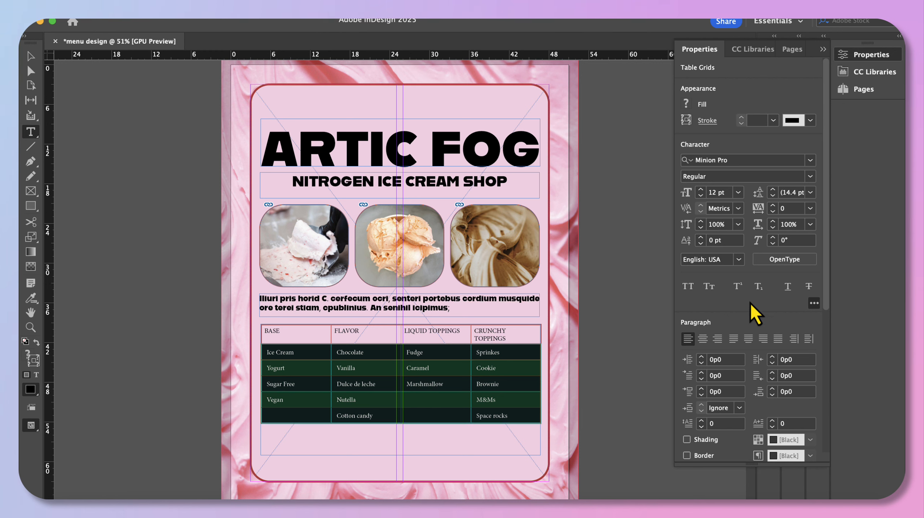
click(703, 341)
drag(506, 332, 289, 329)
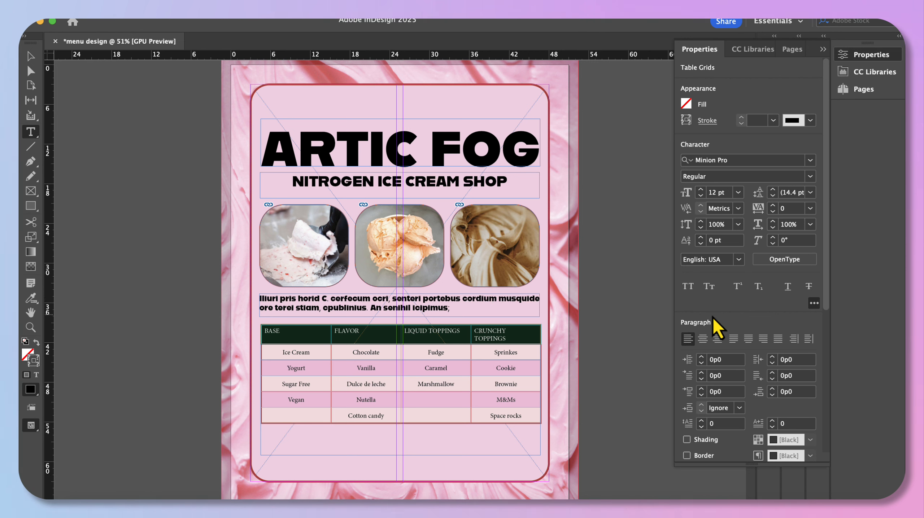
click(704, 338)
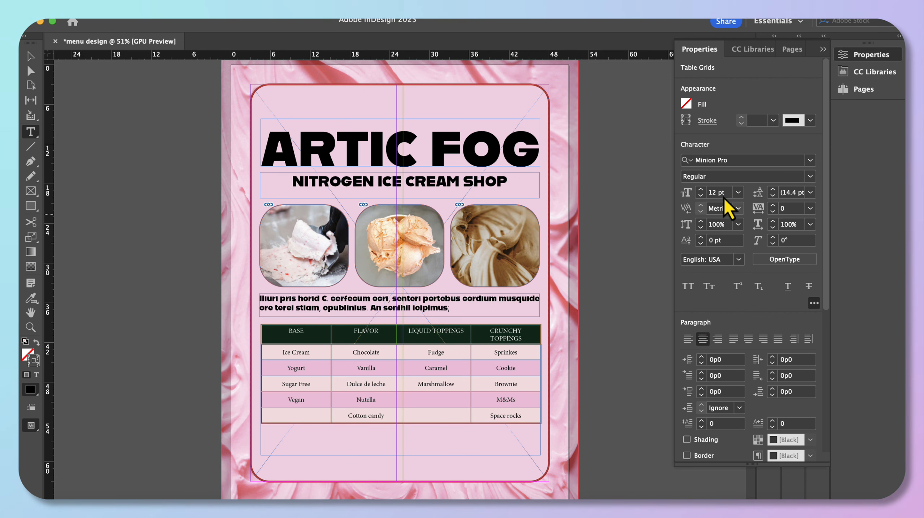
Step: Change the font of the table's body and header text to Krungthep
drag(506, 380, 504, 387)
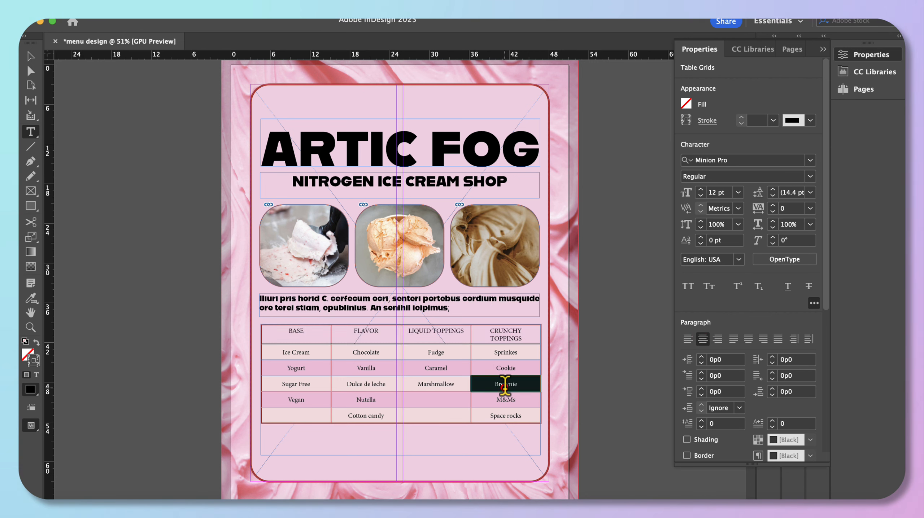
click(526, 417)
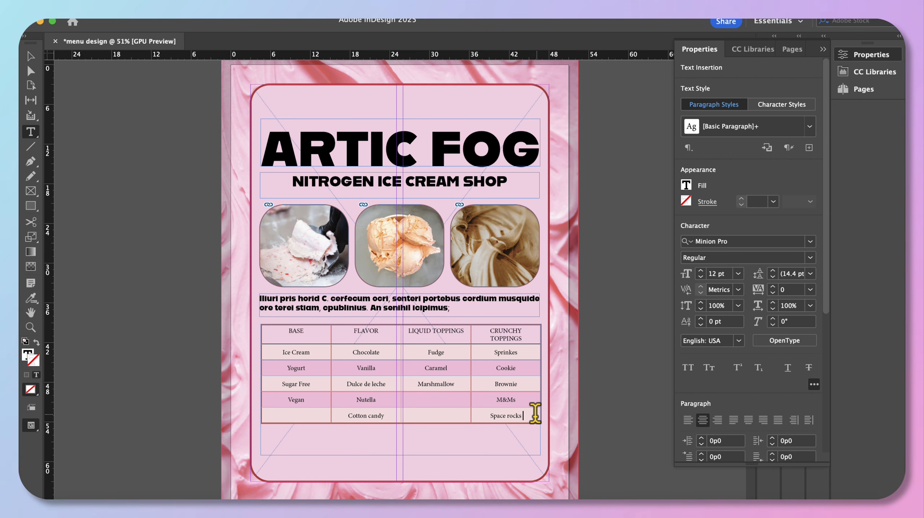
drag(532, 415, 351, 364)
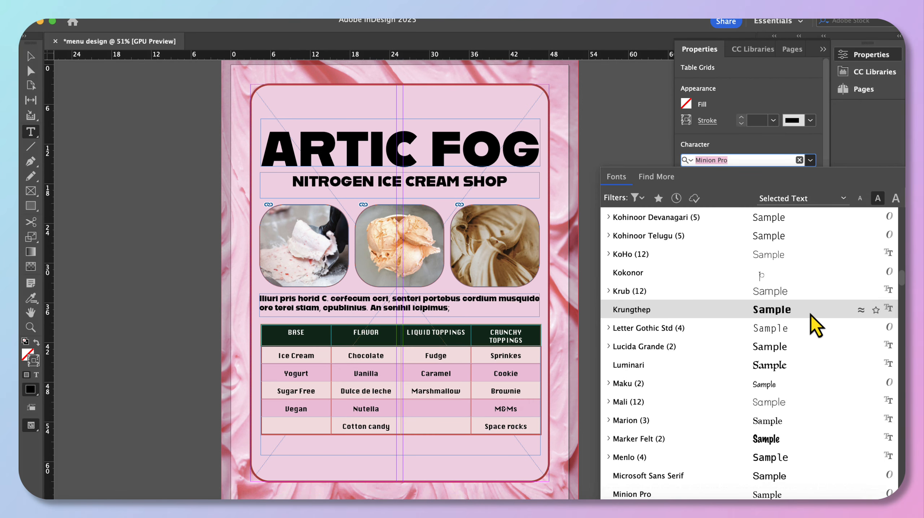
click(809, 314)
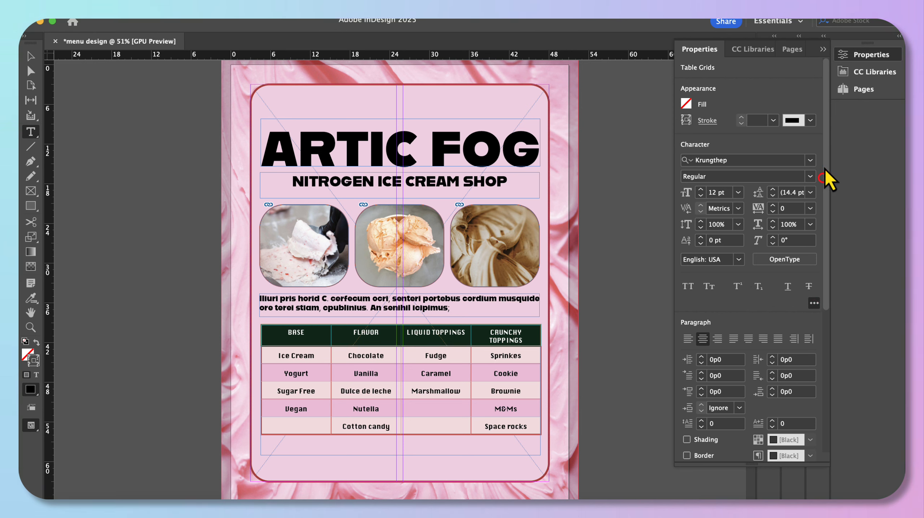
Step: Fill the table's header row with the red swatch C=17 M=96 Y=96 K=7 from the Colorful_Theme group
click(688, 105)
scroll(616, 247, down, 1)
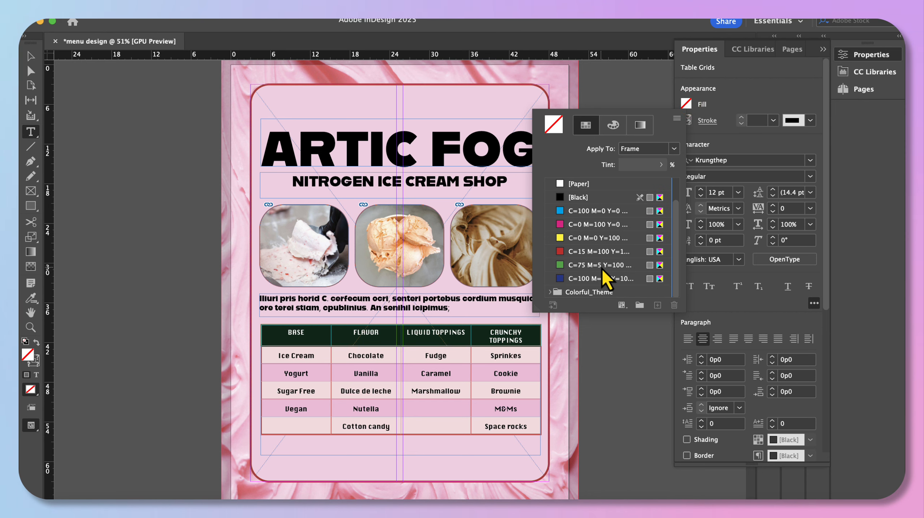
click(550, 293)
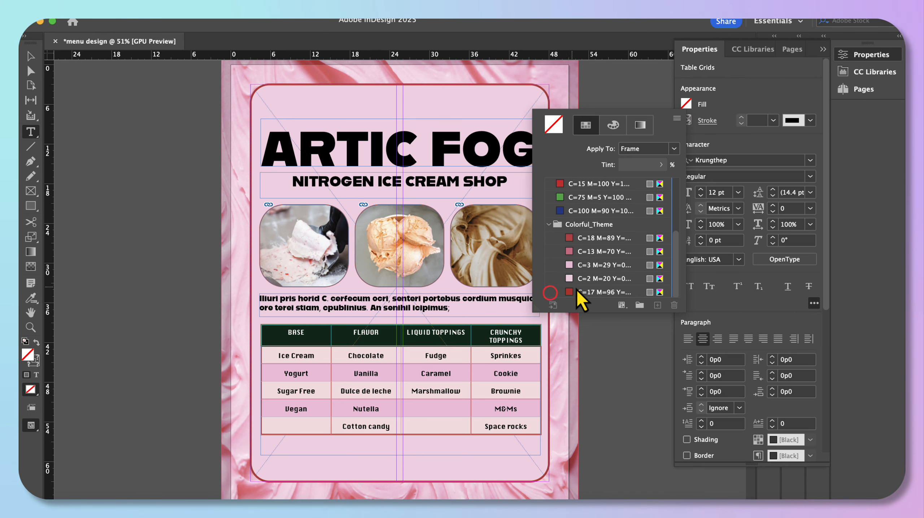
click(589, 293)
click(464, 357)
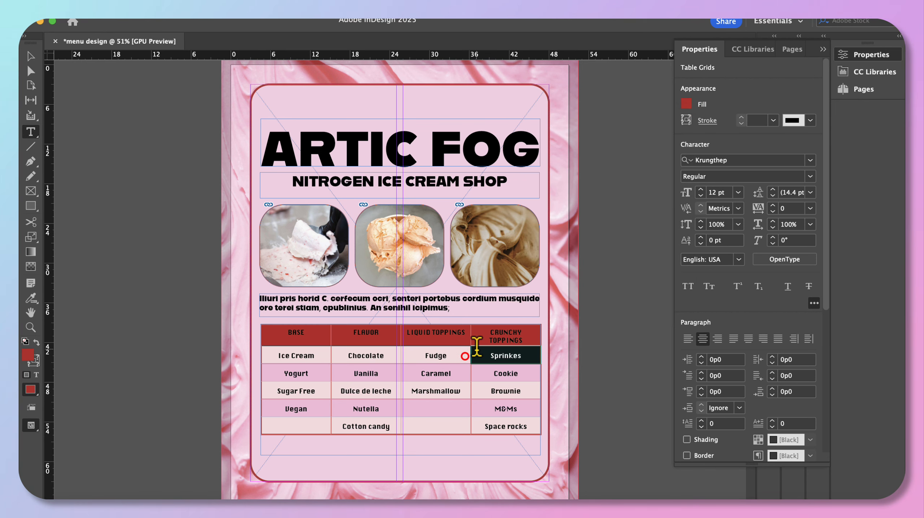
Step: Color the table's header row text with the pale pink swatch C=2 M=20 Y=0 from the Colorful_Theme group
drag(525, 339, 303, 324)
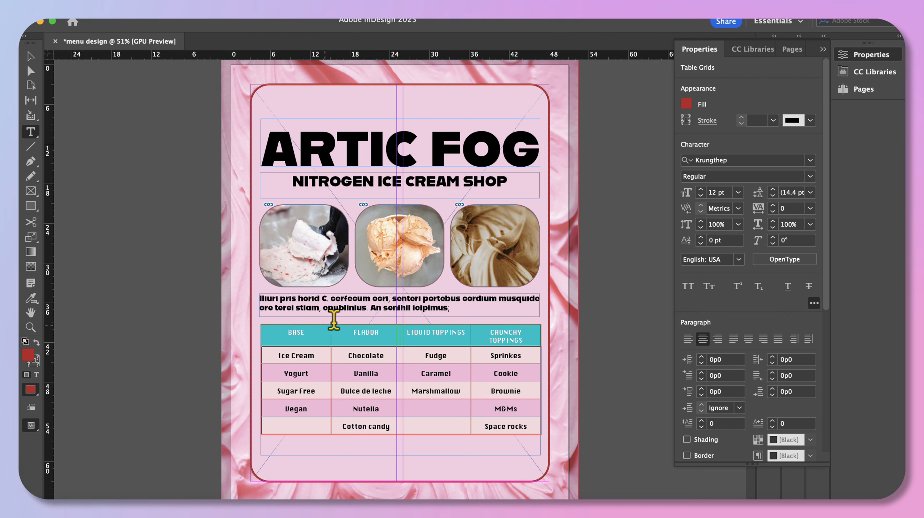
click(281, 335)
drag(298, 334, 305, 332)
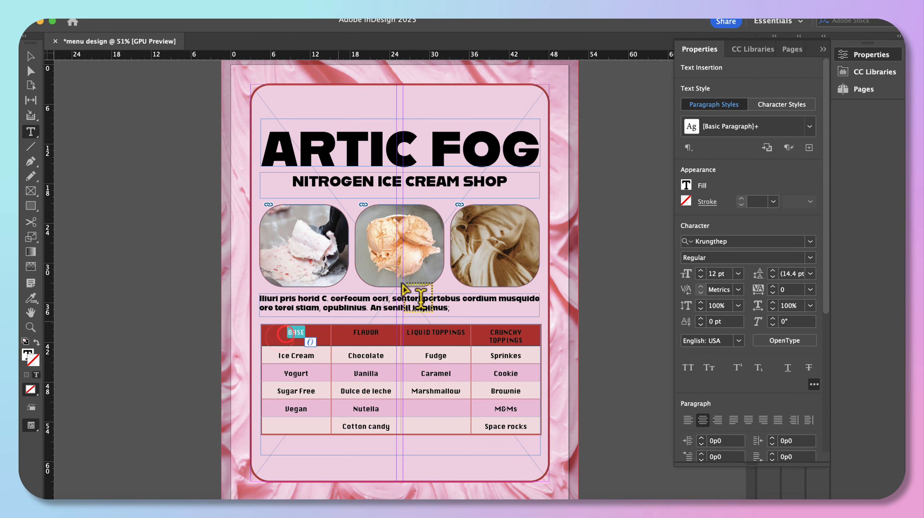
click(685, 184)
scroll(595, 361, down, 3)
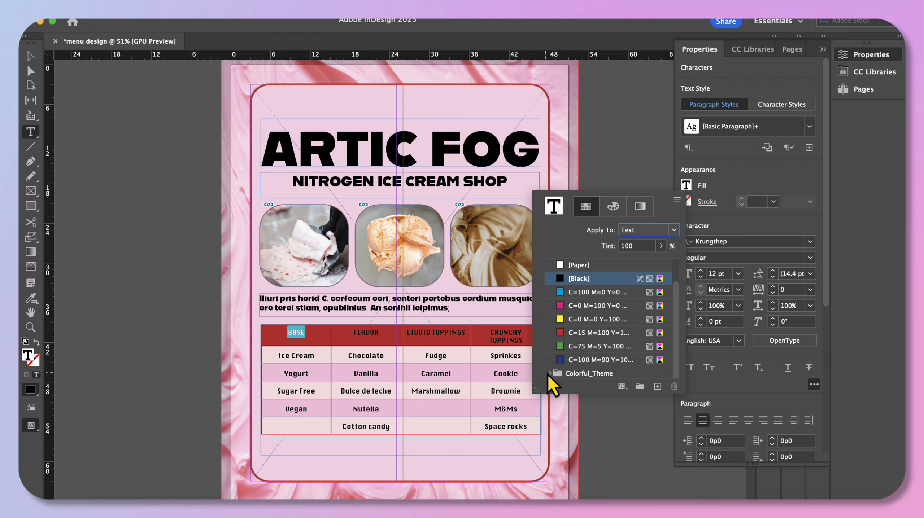
click(550, 373)
click(602, 360)
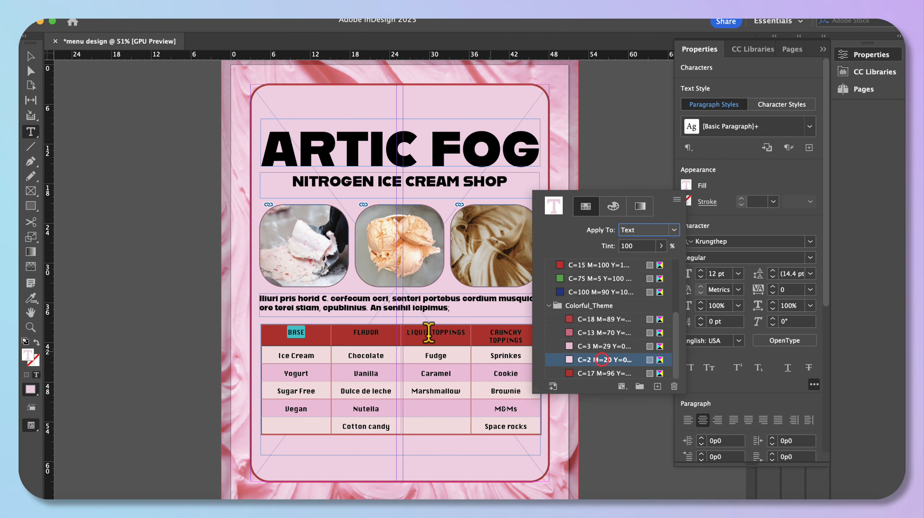
click(384, 332)
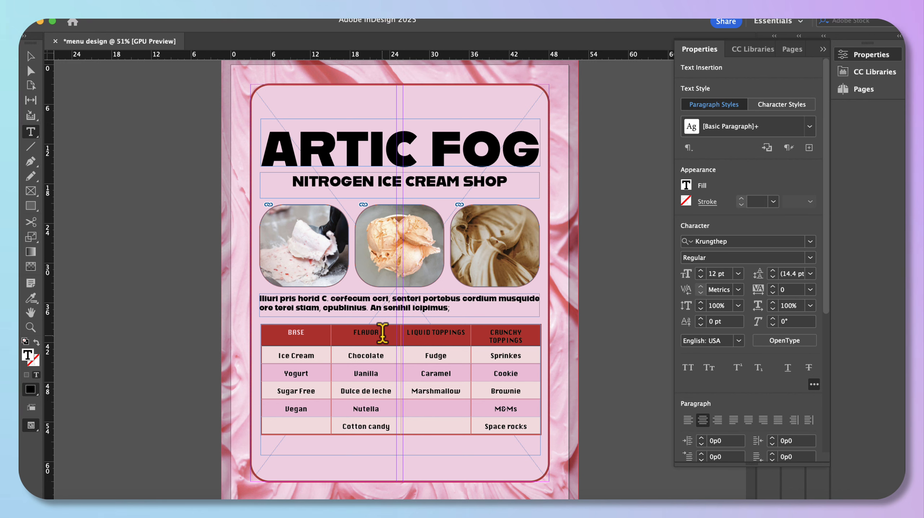
click(605, 332)
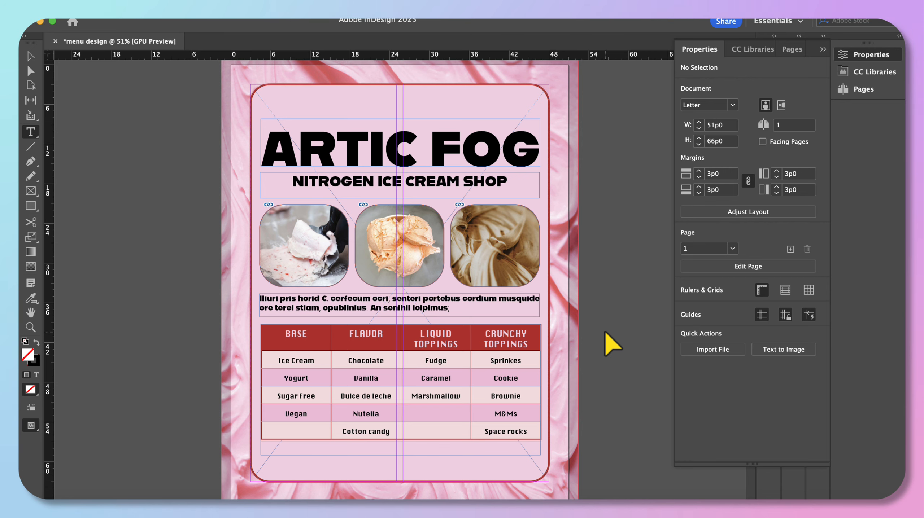
Step: Save the document to the Desktop as menu design in InDesign 2025 format and preview the page without guides
key(super+shift+s)
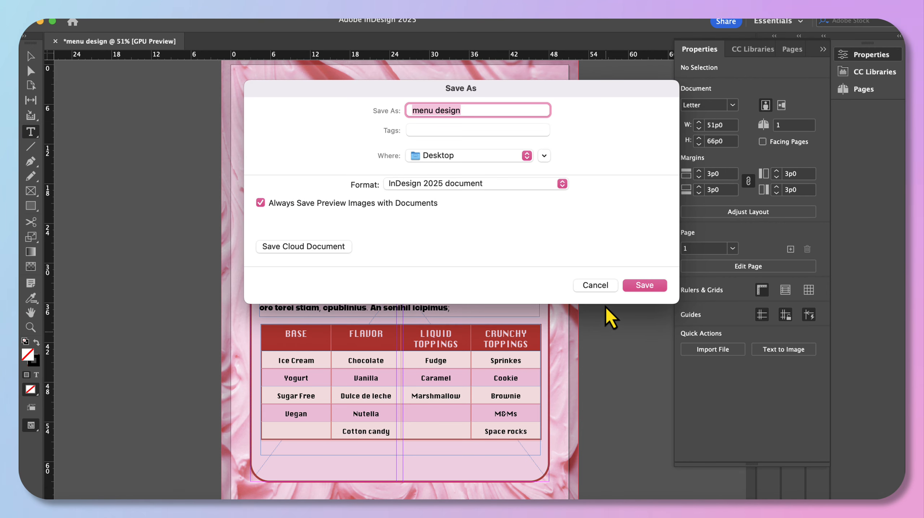
click(628, 287)
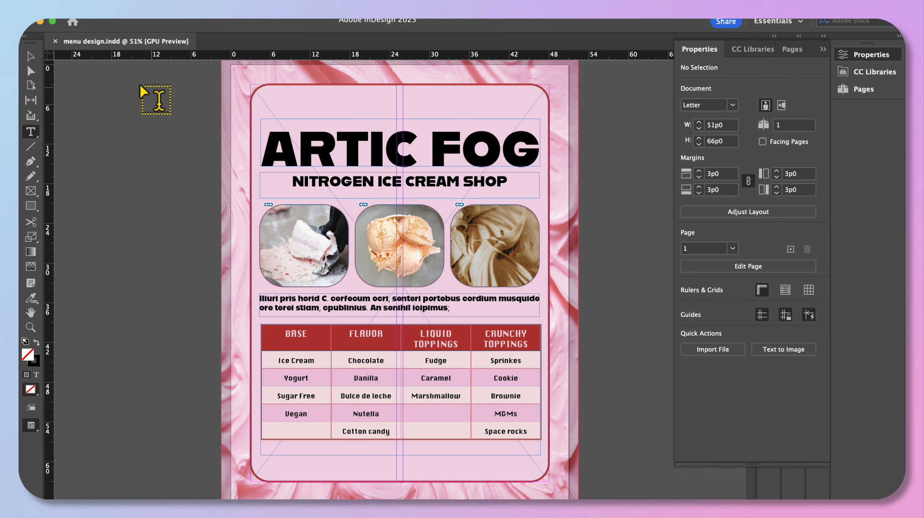
click(29, 57)
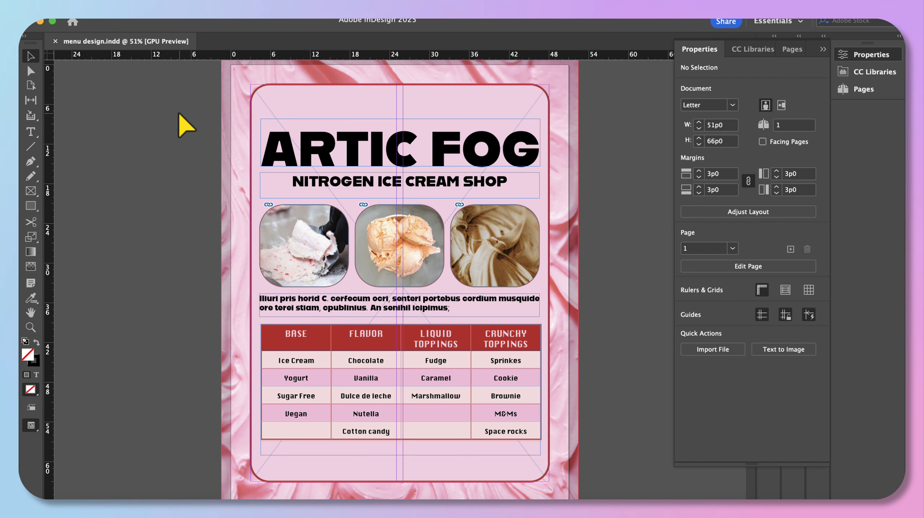
key(w)
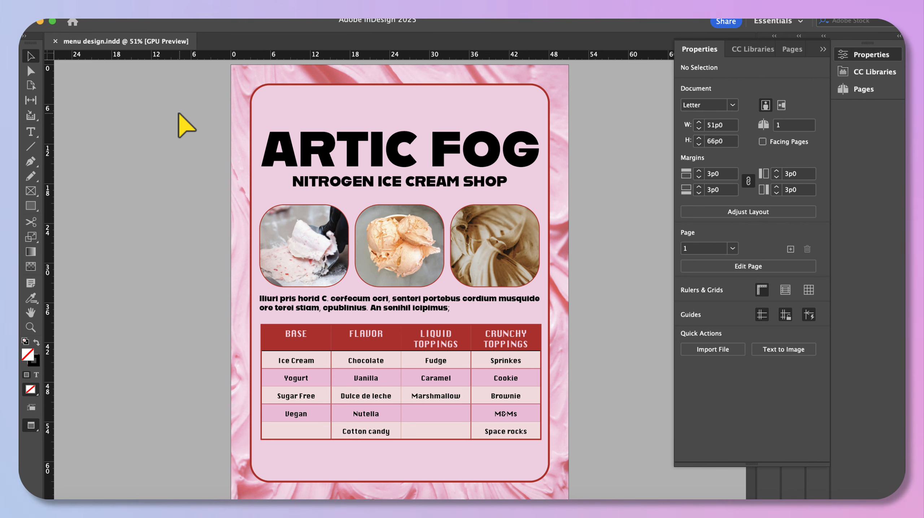
key(w)
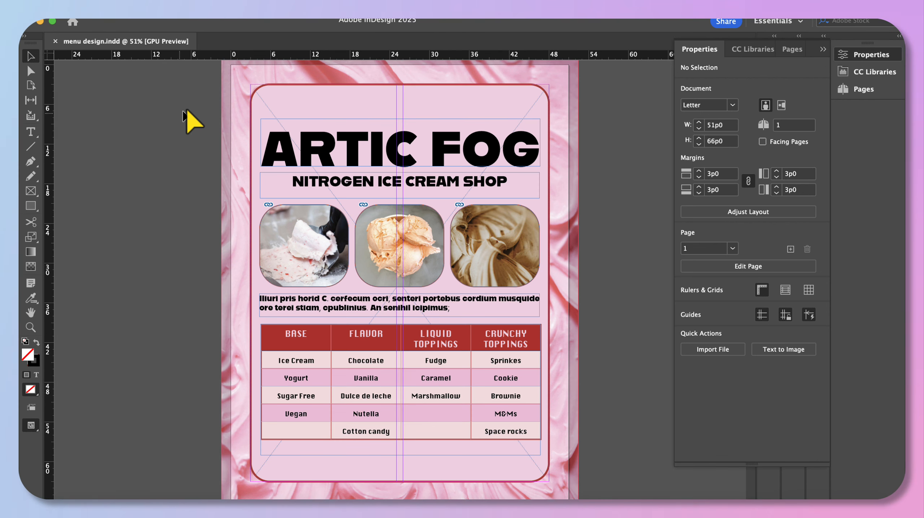
Step: Convert the ARTIC FOG heading text to outlines
click(394, 144)
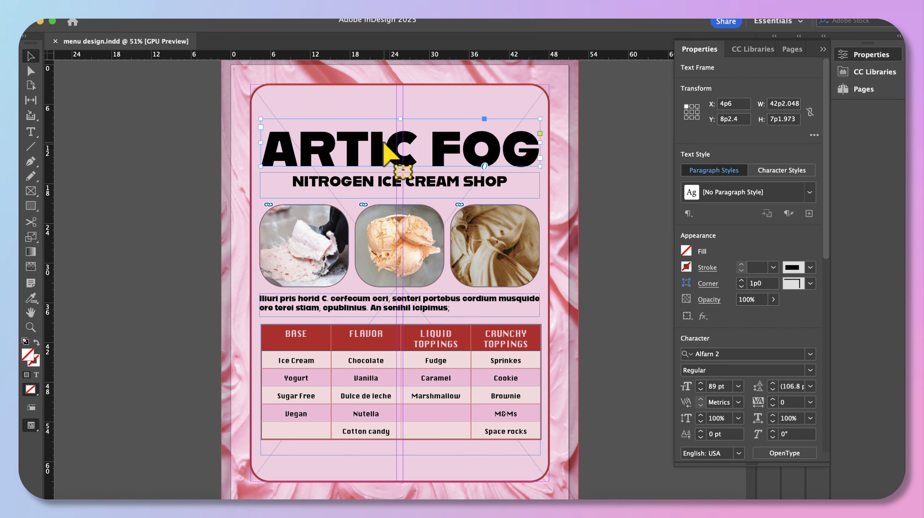
click(212, 18)
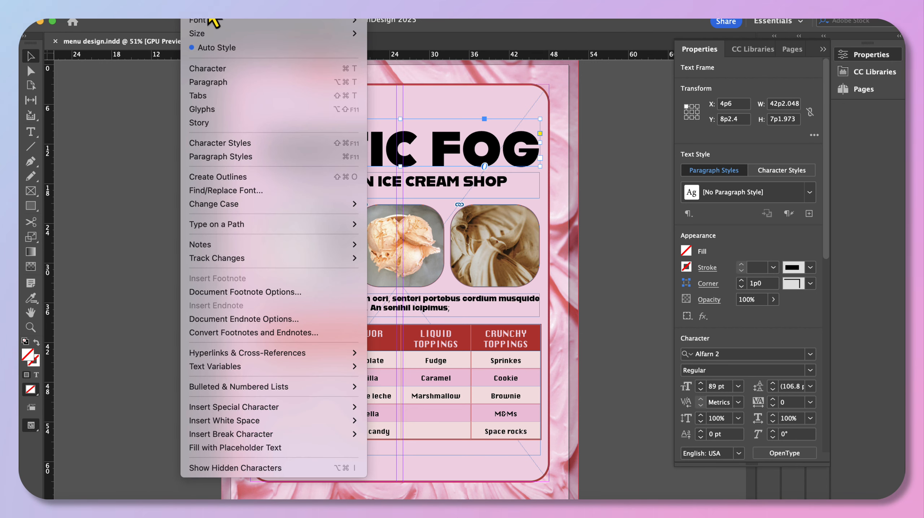
click(223, 177)
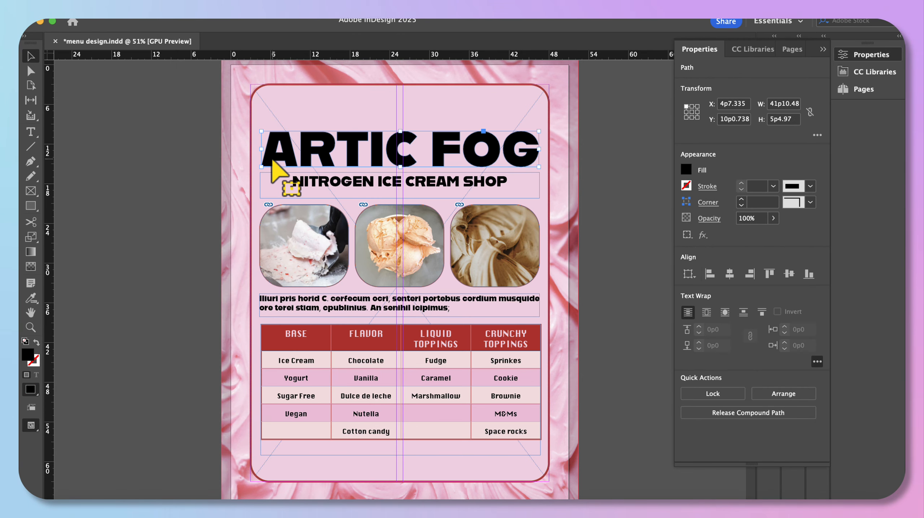
Step: Place the brown swirled ice cream photo from the Downloads folder inside the outlined ARTIC FOG heading
key(super+d)
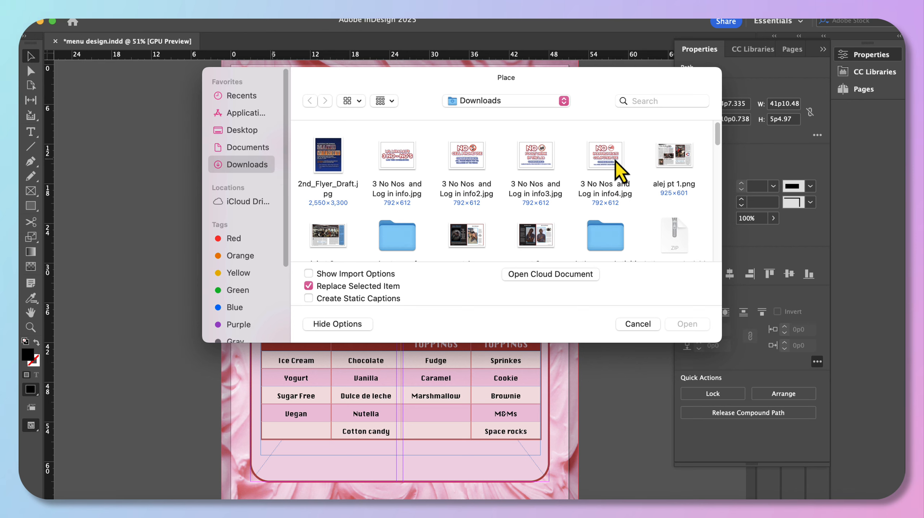
drag(719, 132, 706, 247)
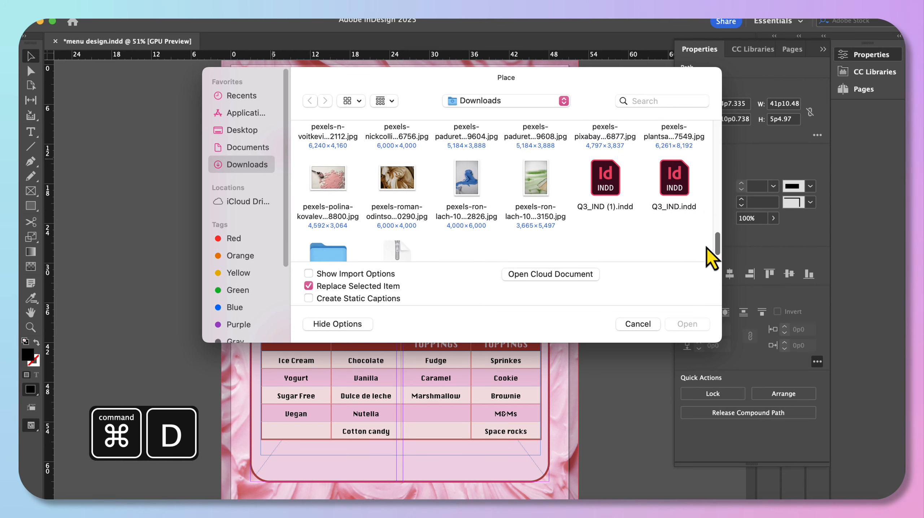
click(397, 181)
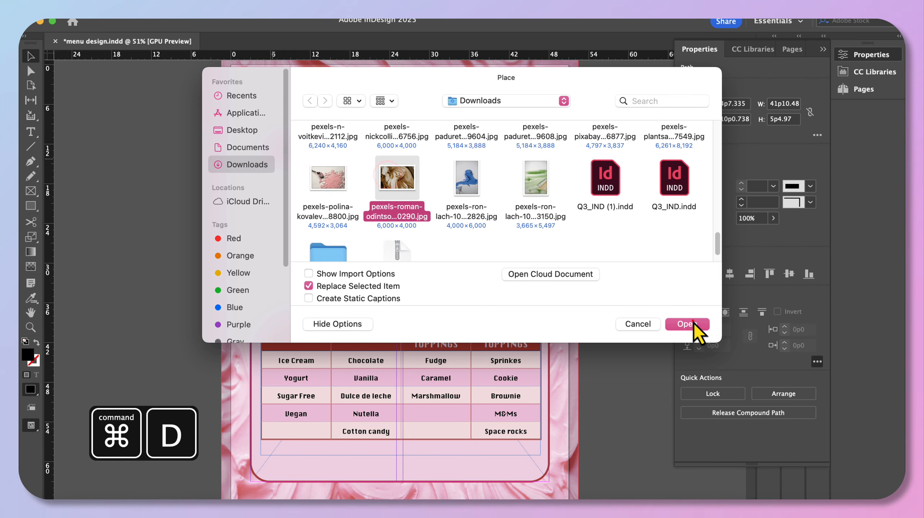
click(693, 322)
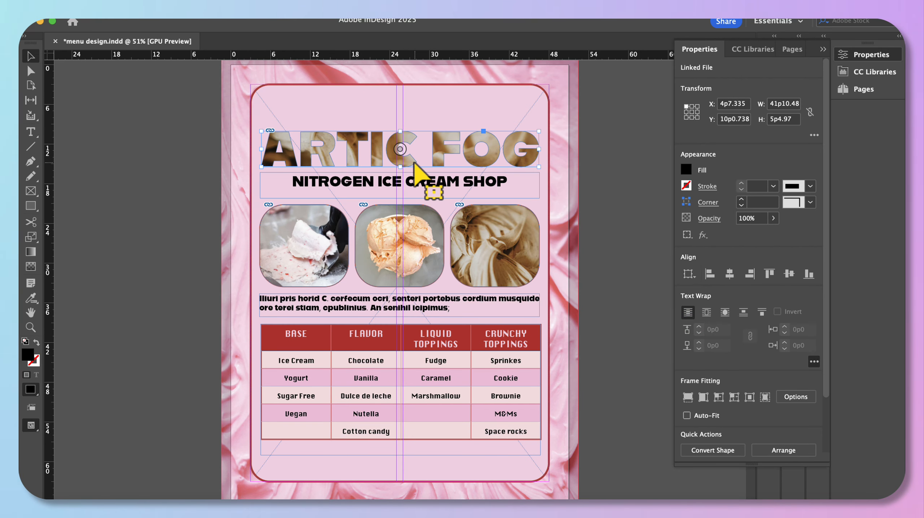
click(600, 198)
Step: Give the photo-filled ARTIC FOG heading a stroke in the pink swatch C=13 M=70 from Colorful_Theme and preview the page
click(492, 149)
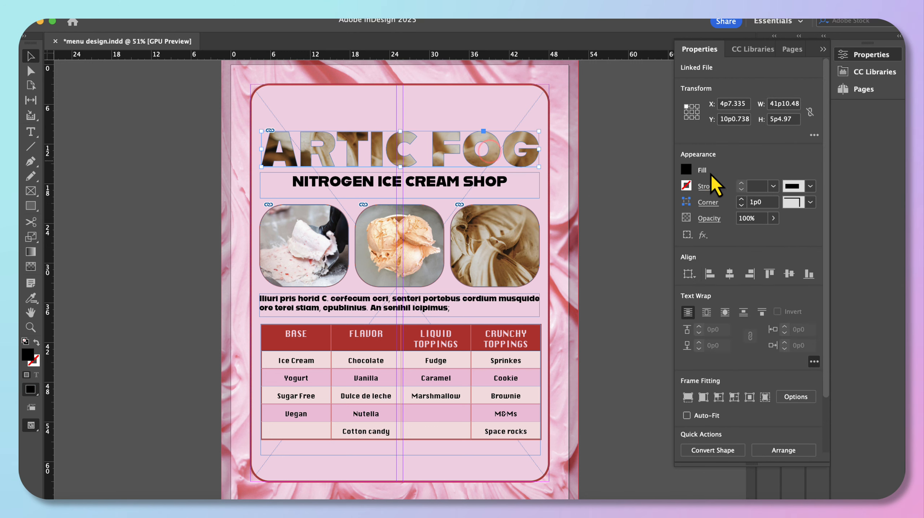
click(685, 185)
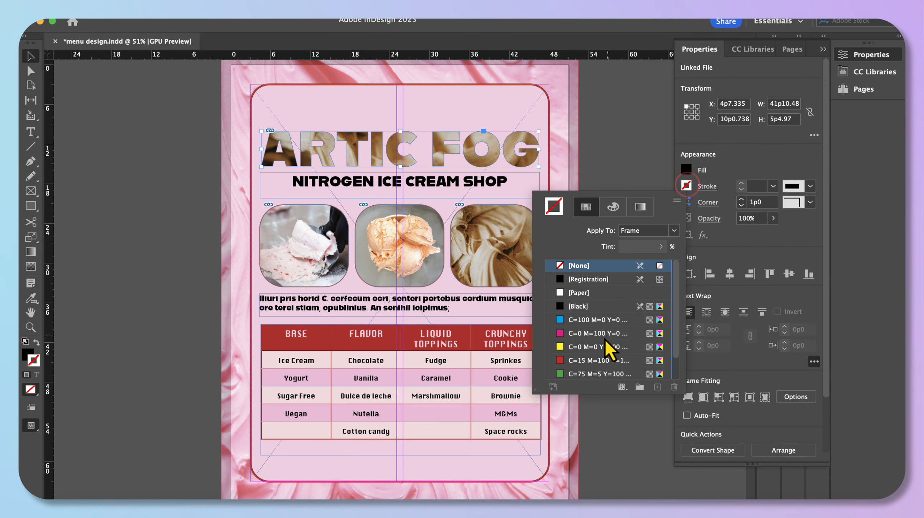
click(551, 374)
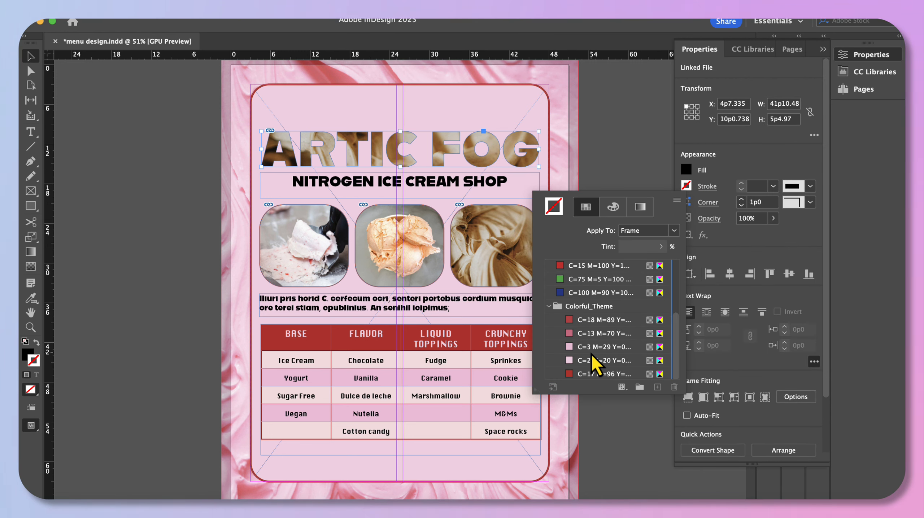
click(594, 335)
click(643, 188)
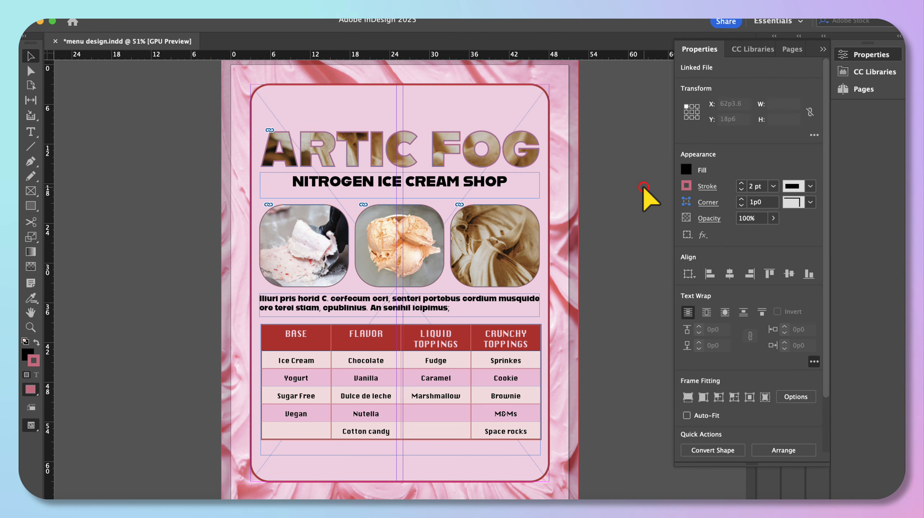
key(w)
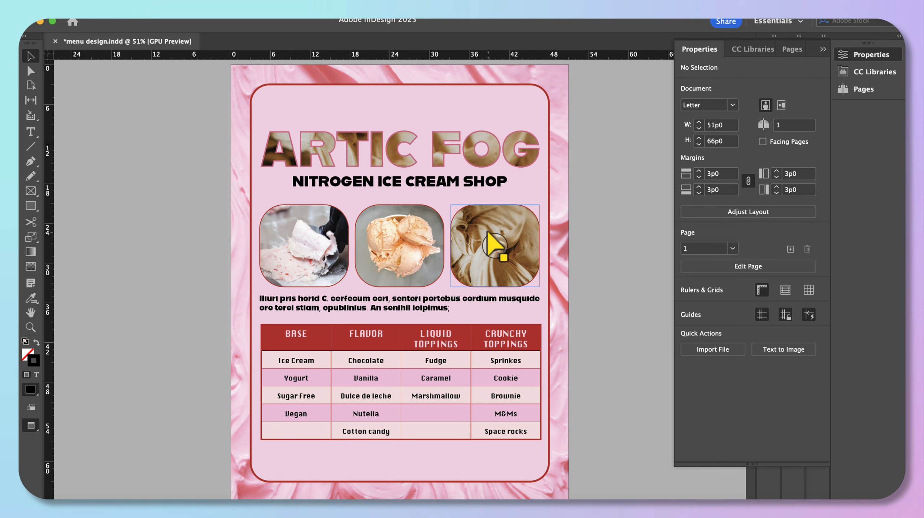
key(t)
drag(507, 180, 270, 181)
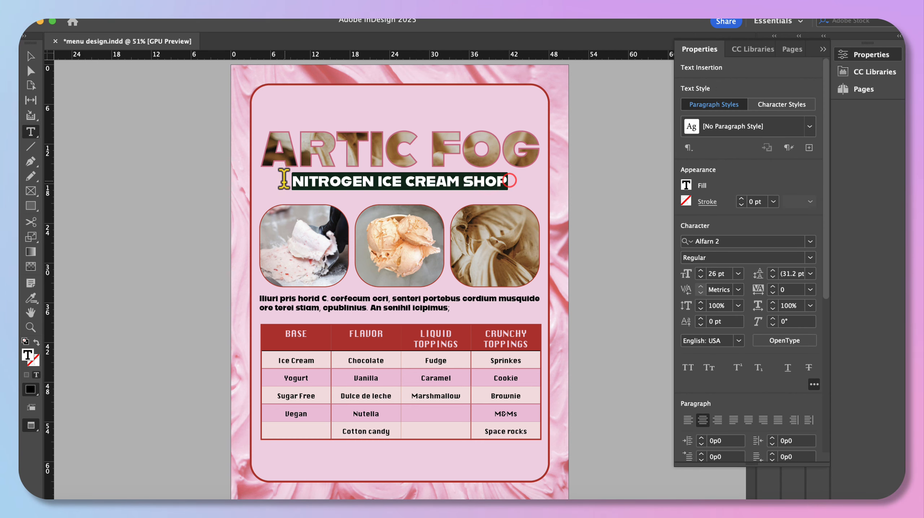
click(685, 185)
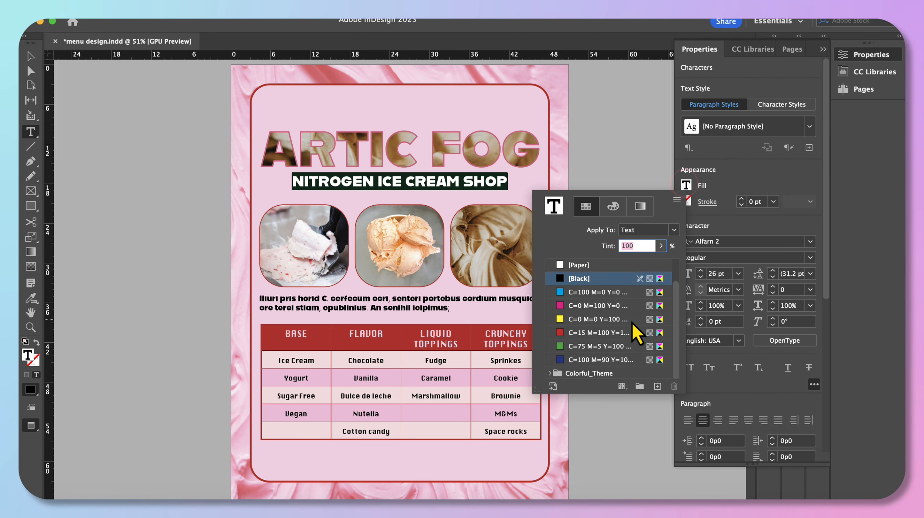
click(549, 373)
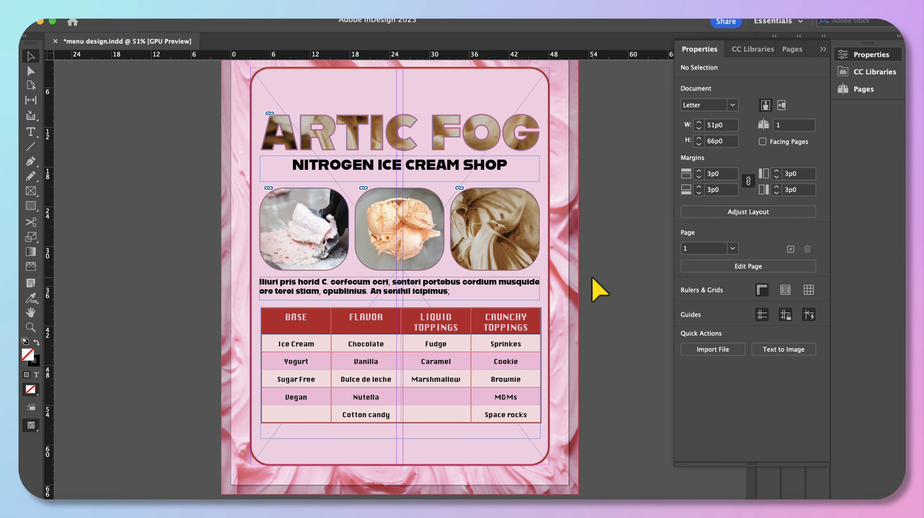
Step: Export the menu to the Desktop as an Adobe PDF (Print) named menu design final, using the High Quality Print preset
click(120, 18)
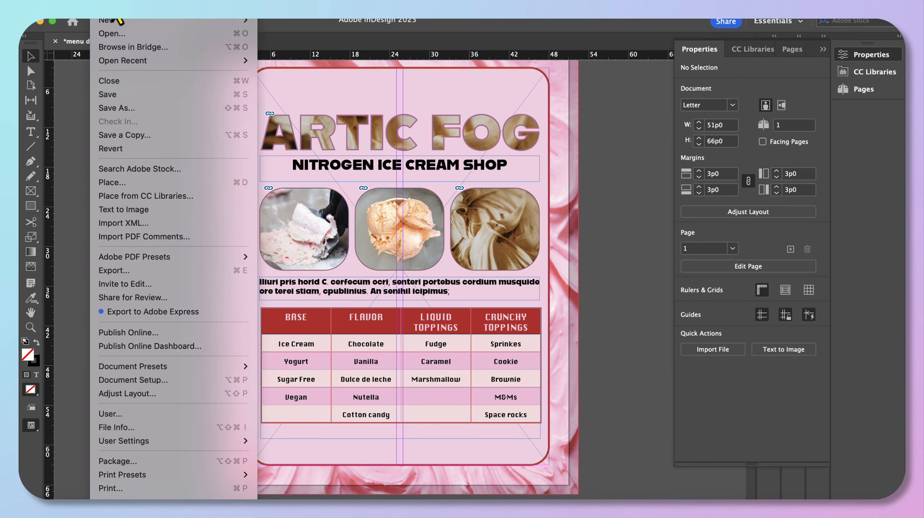
click(127, 268)
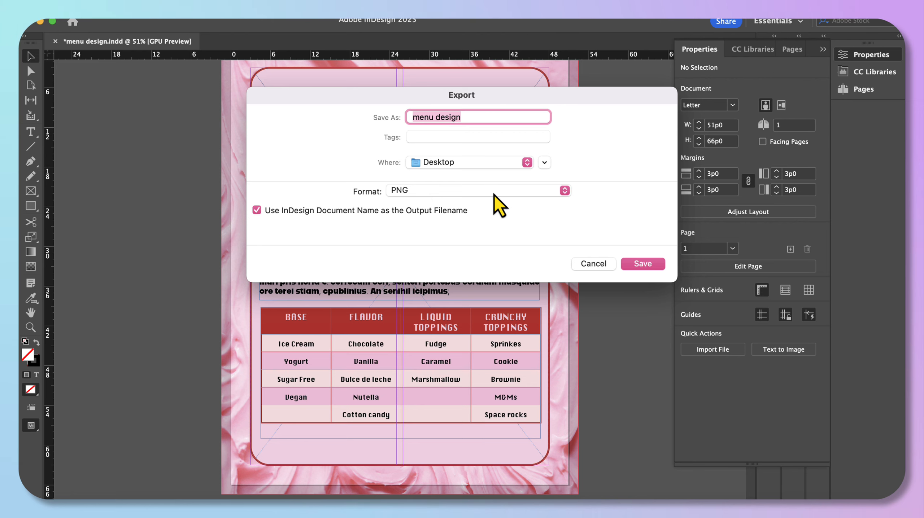
click(493, 194)
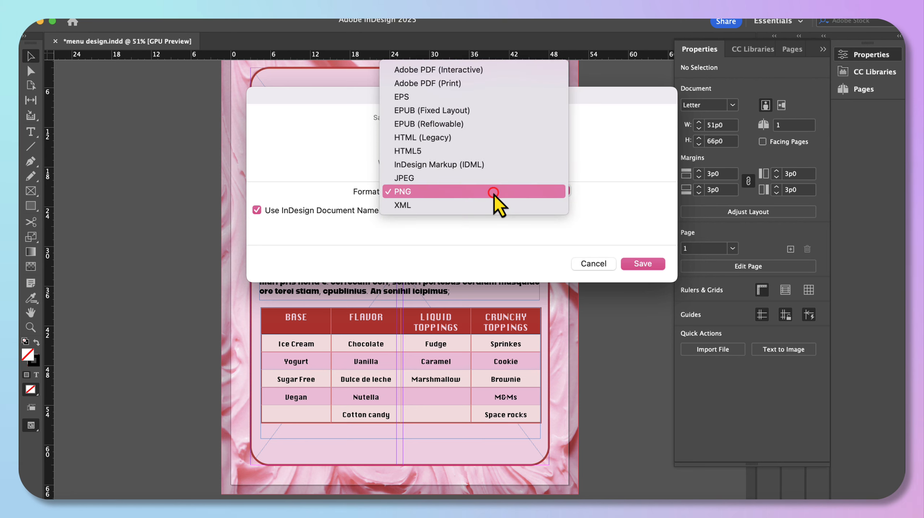
click(492, 82)
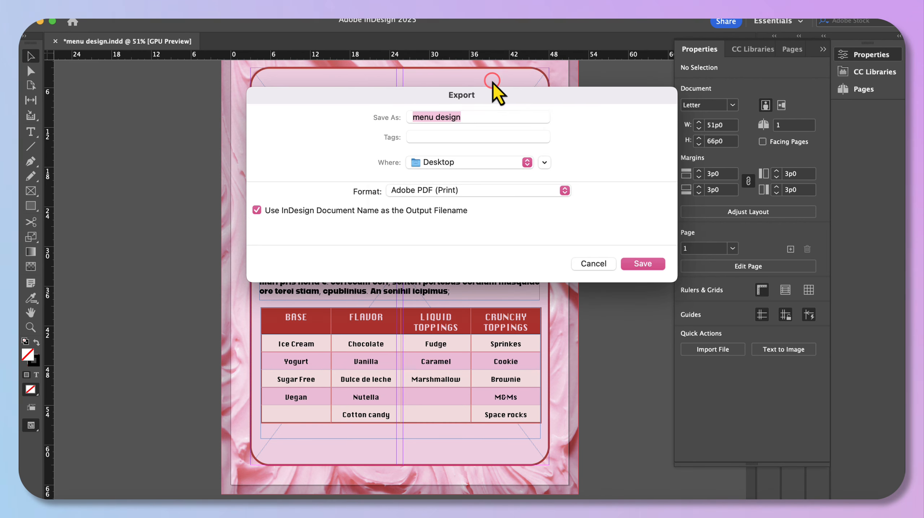
click(506, 121)
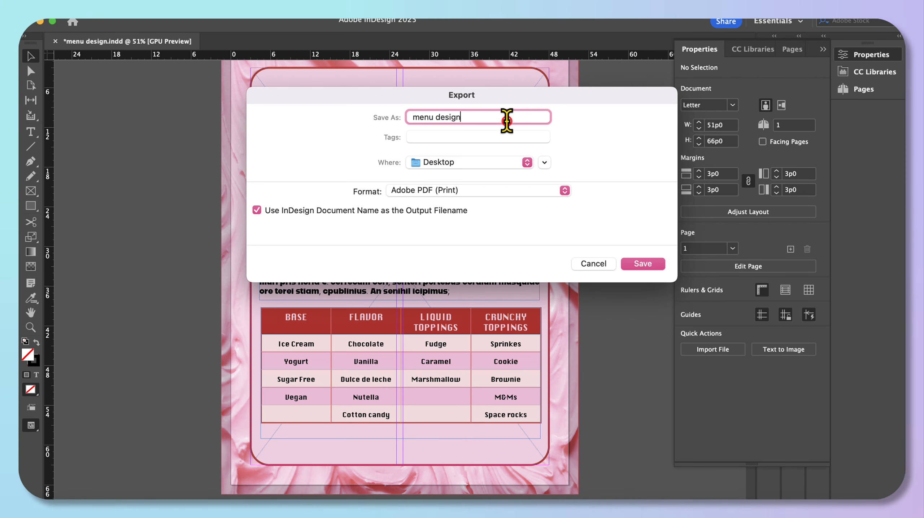
text(final)
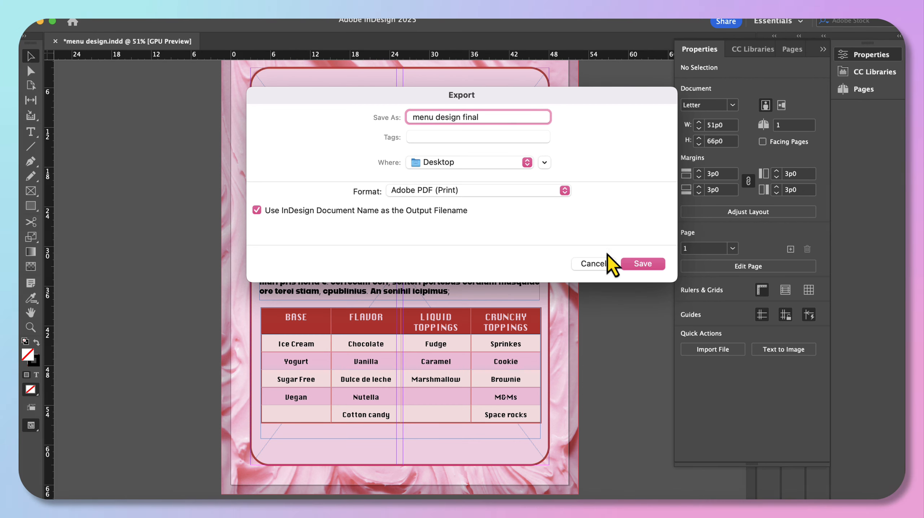
click(649, 266)
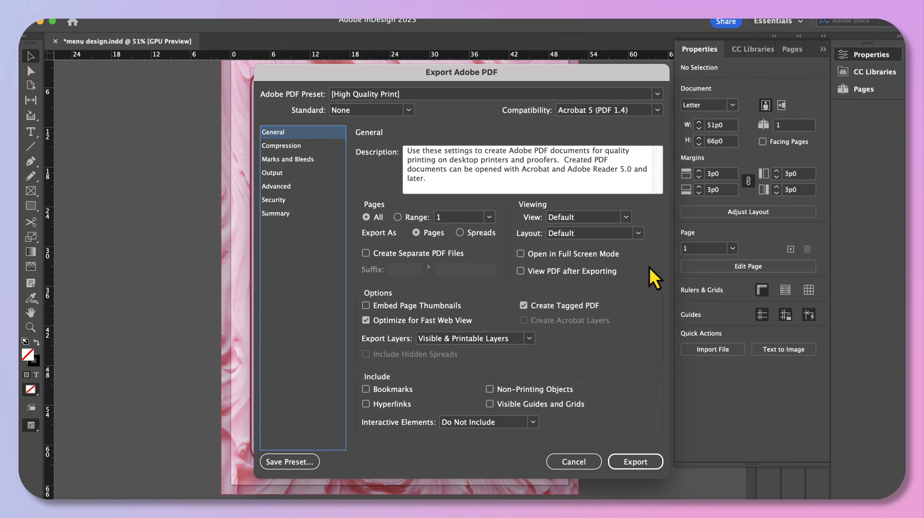
click(628, 460)
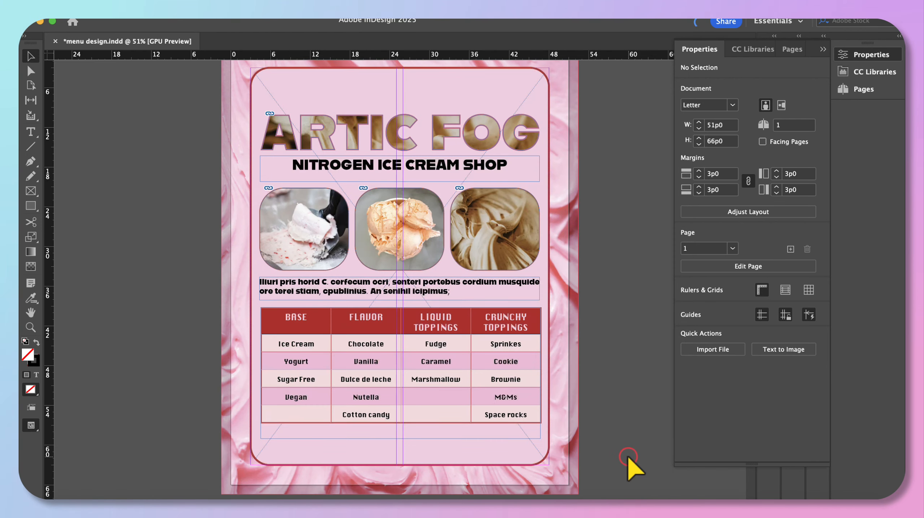